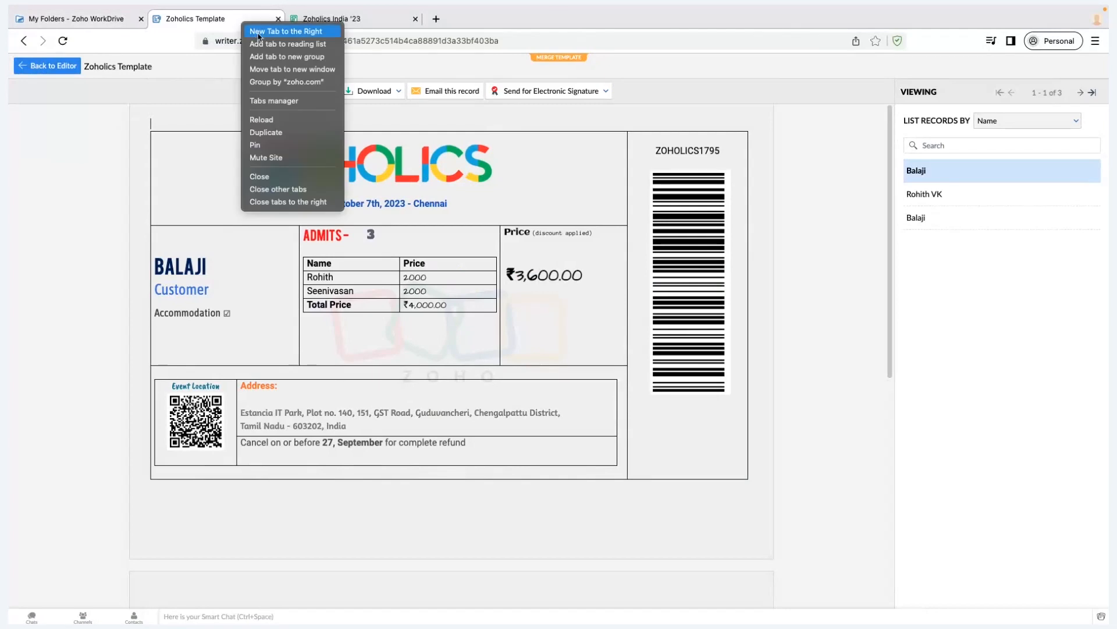
Open Writer's My Documents list at writer.zoho.com/writer/documents in a tab beside the template
click(273, 26)
text(writer.zoho.com/writer/documents)
key(Return)
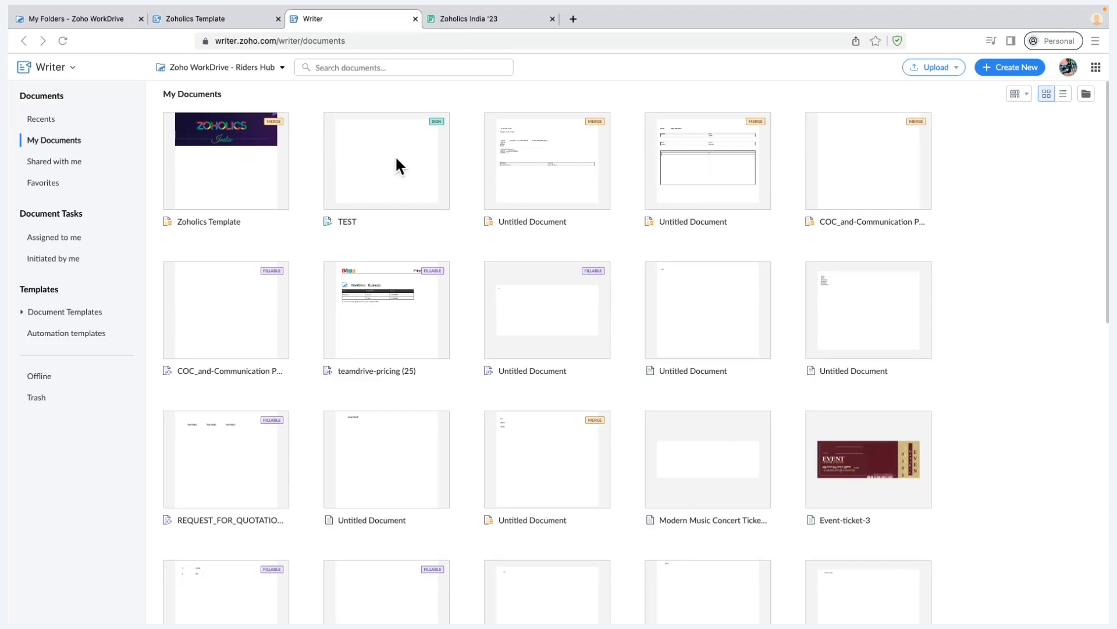
Show the Create New choices: merge, fillable and sign templates with their submenus
click(1000, 72)
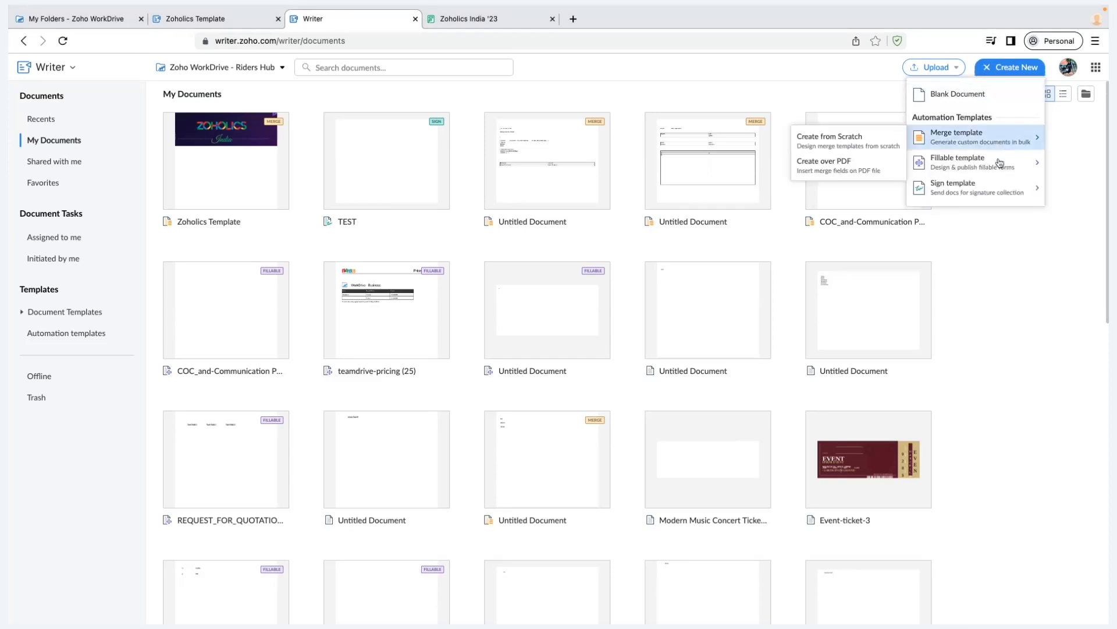
mouse_move(999, 168)
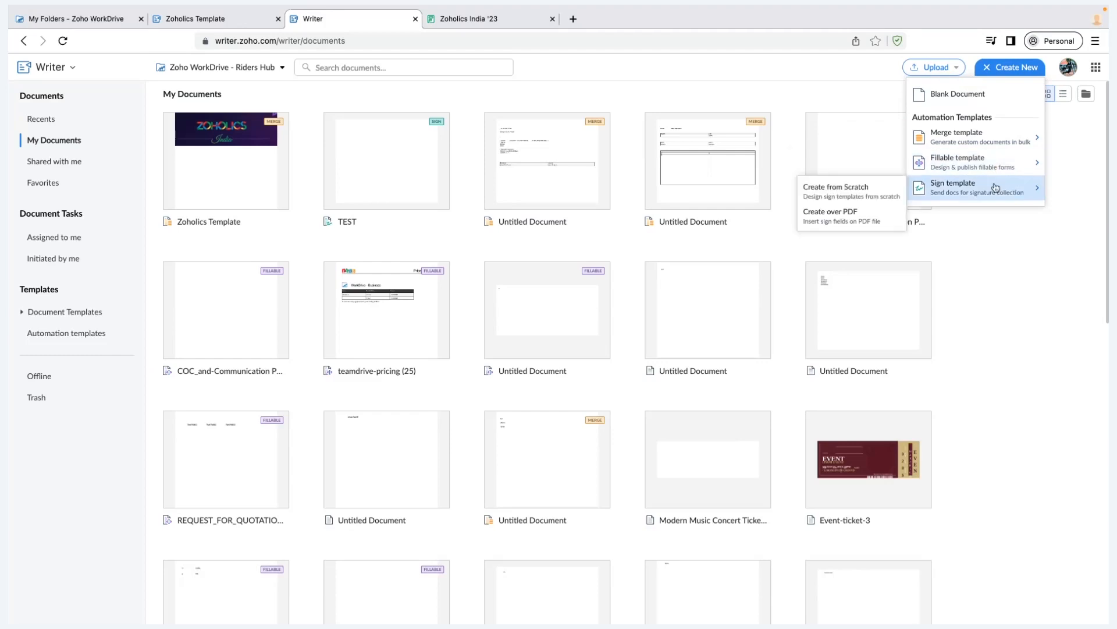
mouse_move(991, 135)
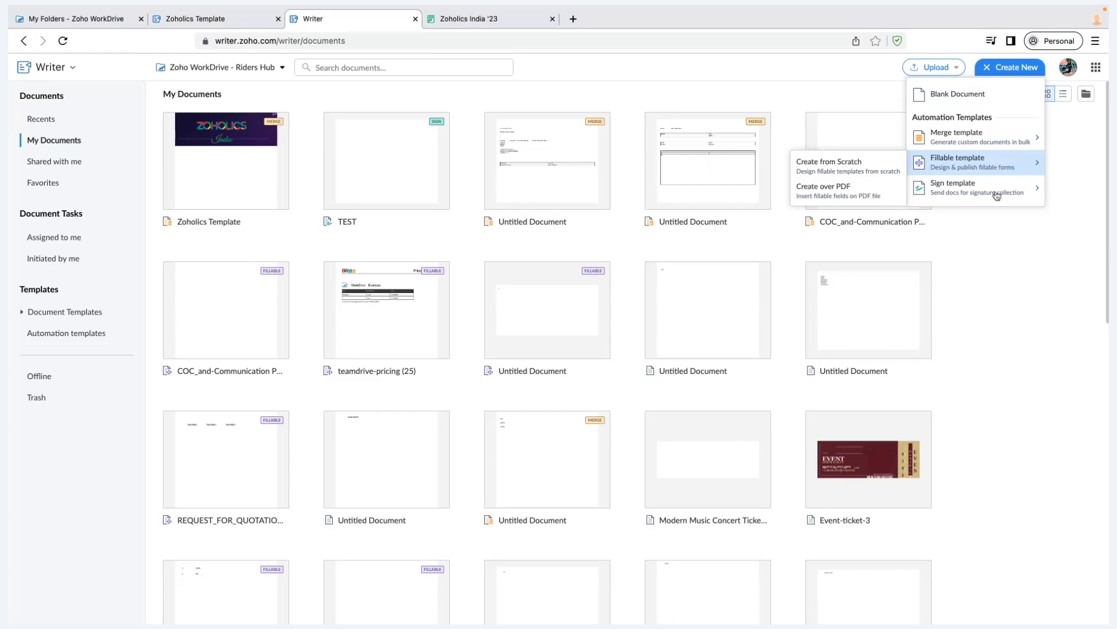
mouse_move(997, 196)
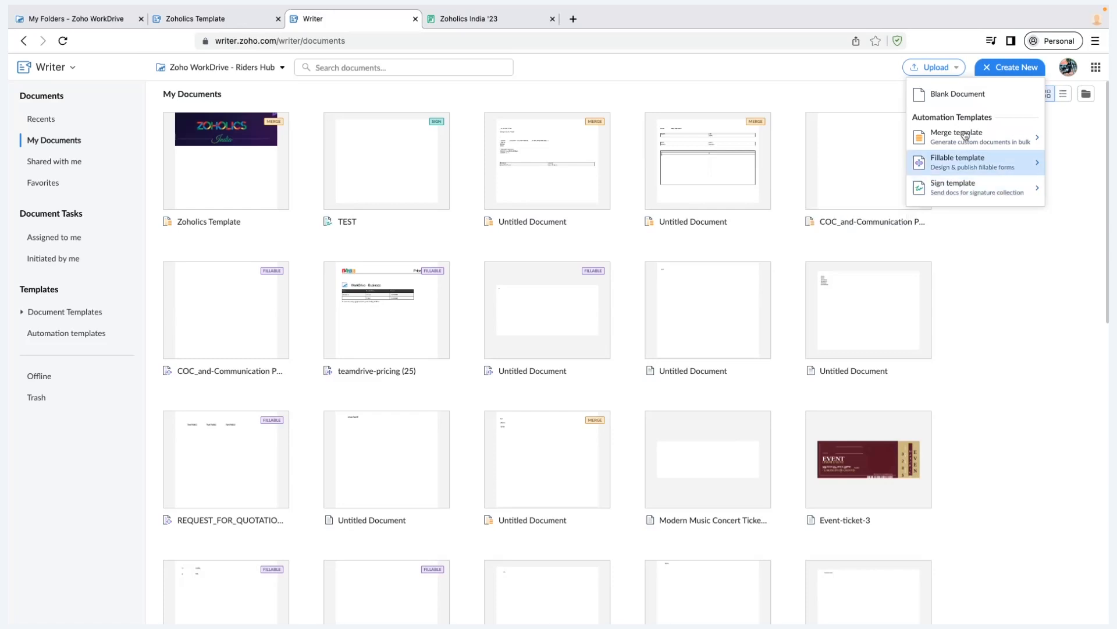
Return to the Zoholics template editor and choose Change Data Source Only to list Zoho Forms forms
click(214, 23)
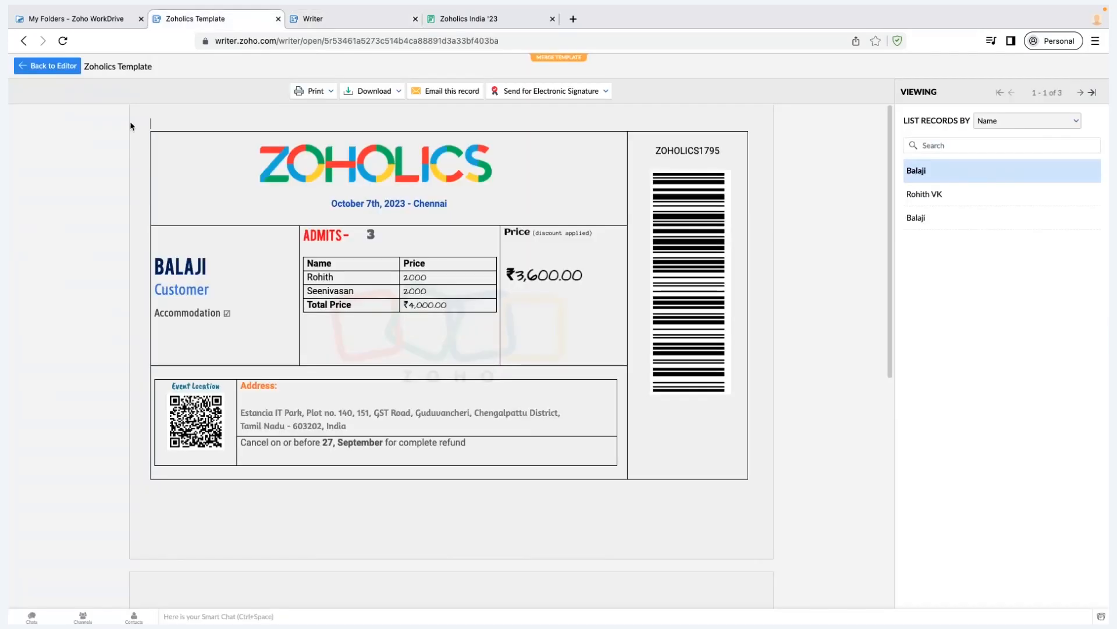
click(56, 72)
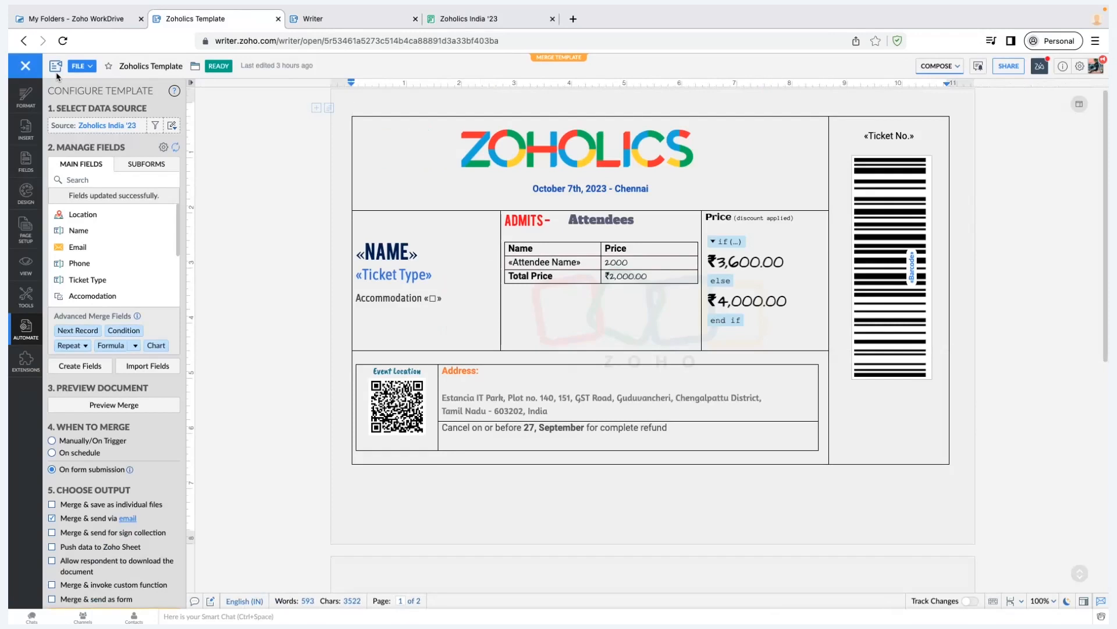
click(171, 127)
click(180, 144)
mouse_move(443, 252)
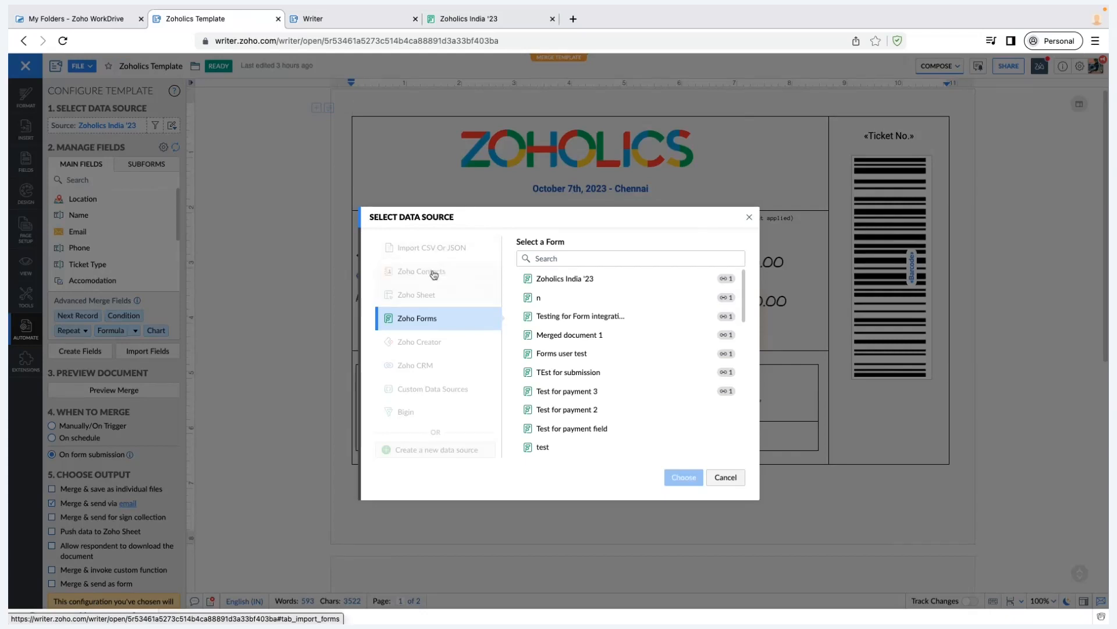
mouse_move(433, 276)
mouse_move(440, 295)
mouse_move(471, 347)
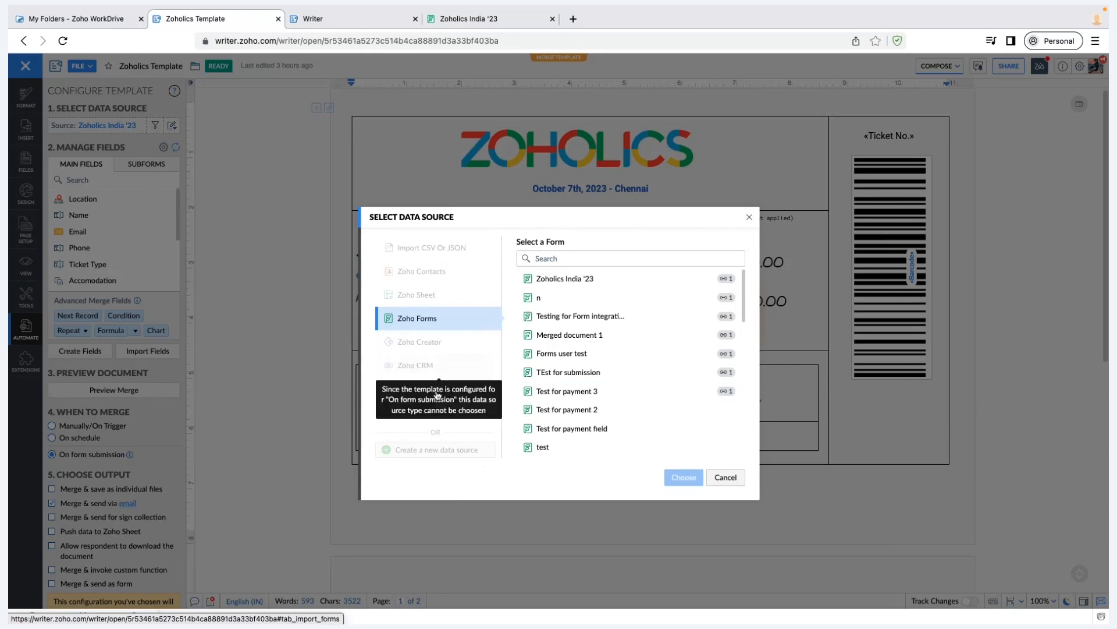
mouse_move(462, 393)
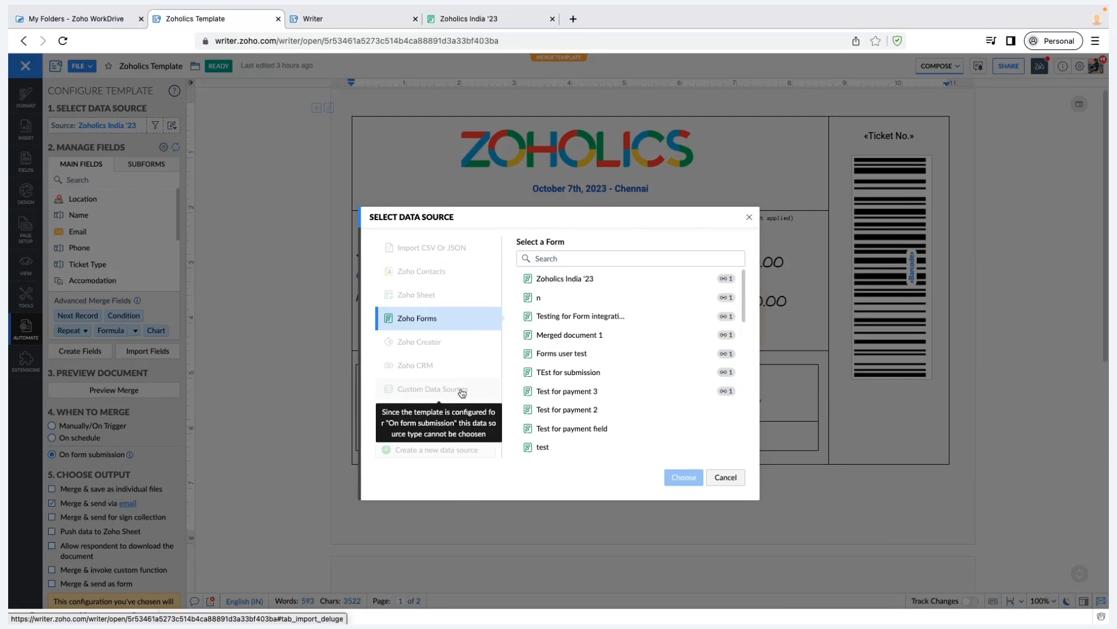
mouse_move(418, 418)
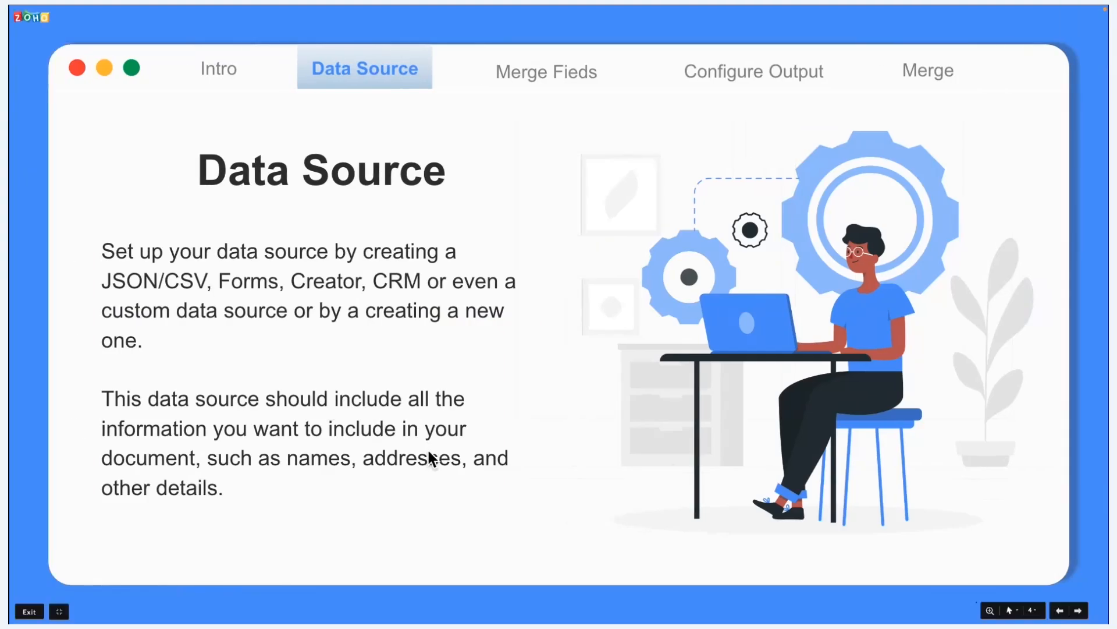
Advance the Zoho Show slideshow from Data Source to the Merge Fields slide
key(Right)
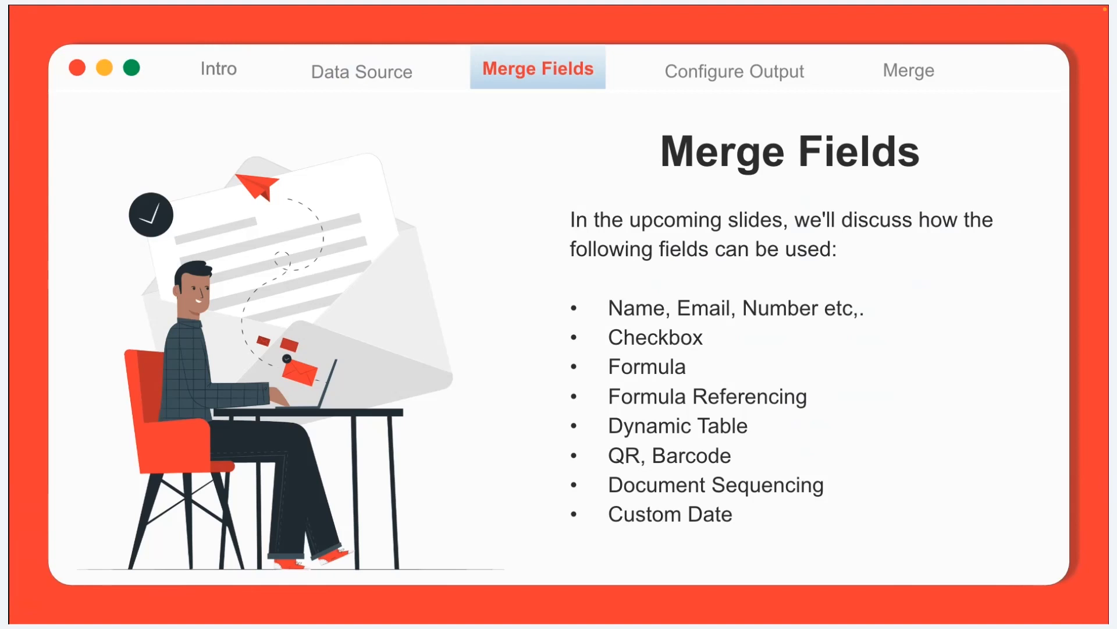
Advance past the Merge Fields slide to the text, number and email fields slide
click(204, 409)
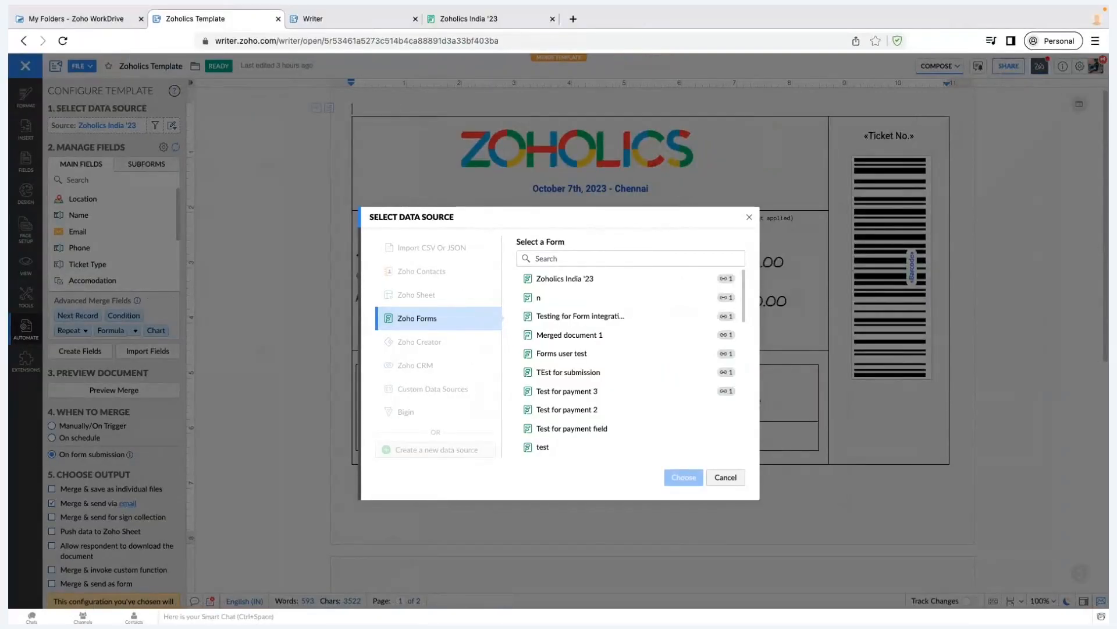
Switch to the live Zoholics India '23 registration form tab
click(456, 21)
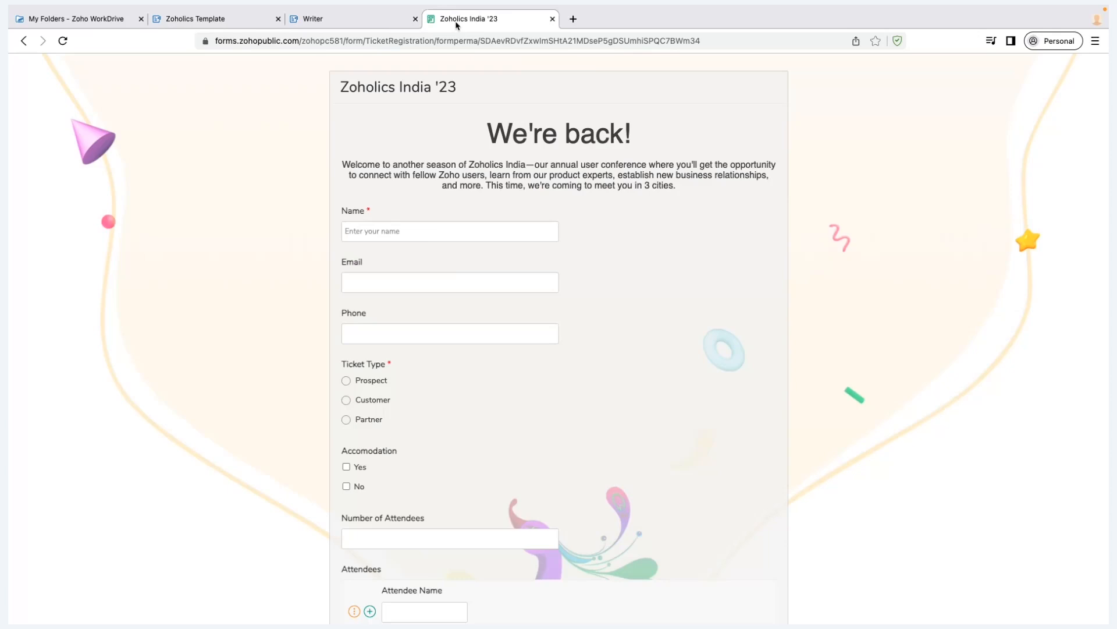
Fill in the registrant's name, e-mail address and phone number
click(464, 228)
text(Balaji)
key(Tab)
click(448, 337)
text(9876543210)
scroll(429, 395, down, 1)
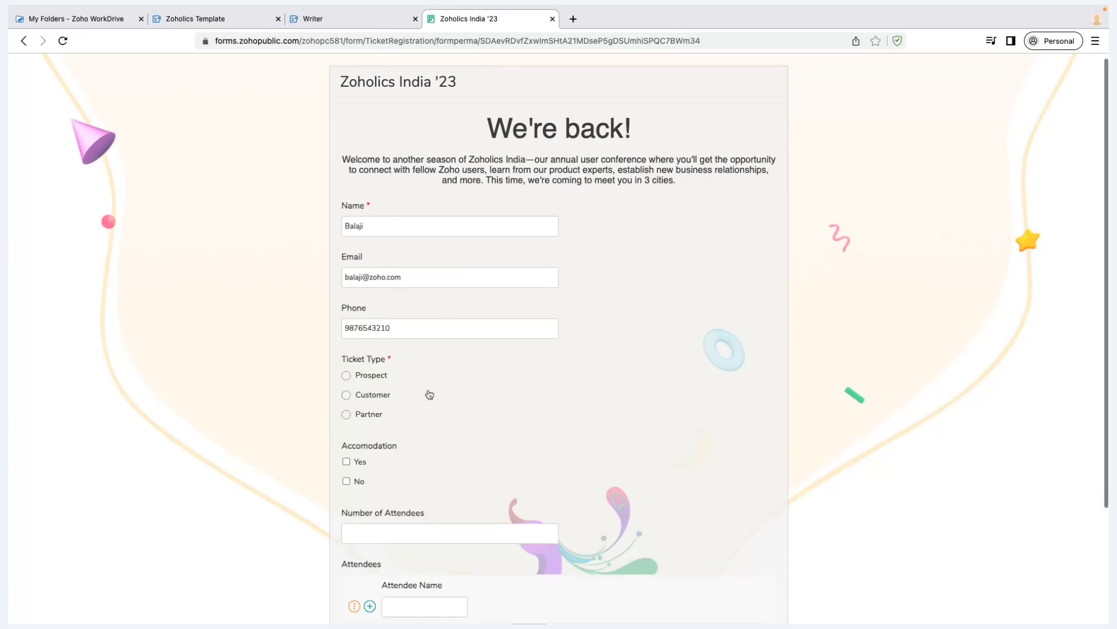
scroll(429, 395, down, 1)
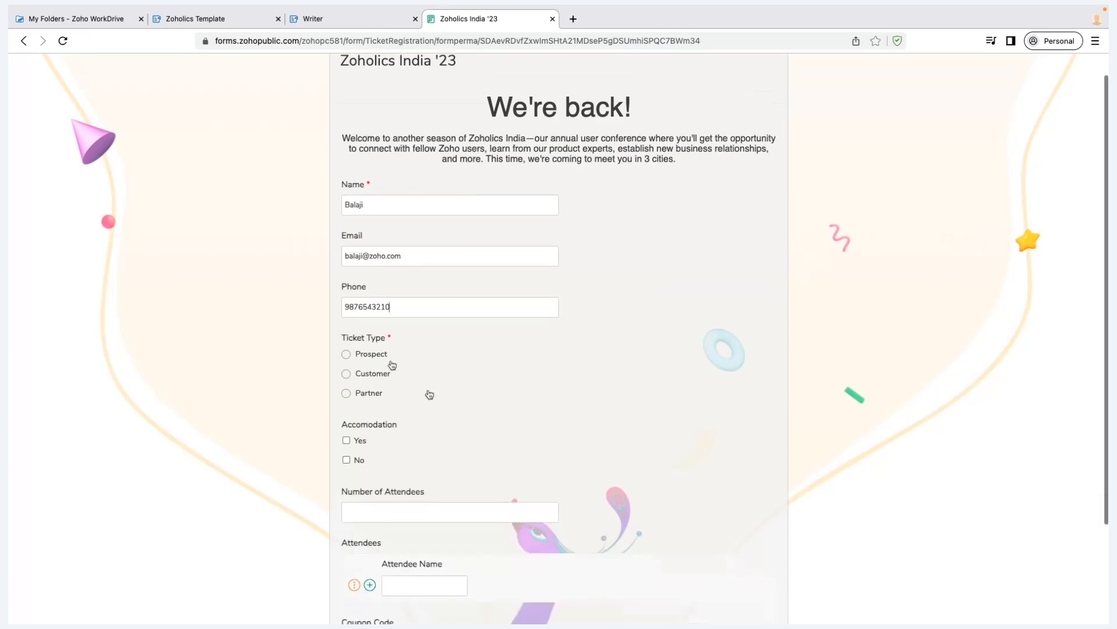
Choose a Partner ticket, No accommodation, 2 attendees named Person 1 and Person 2
click(379, 392)
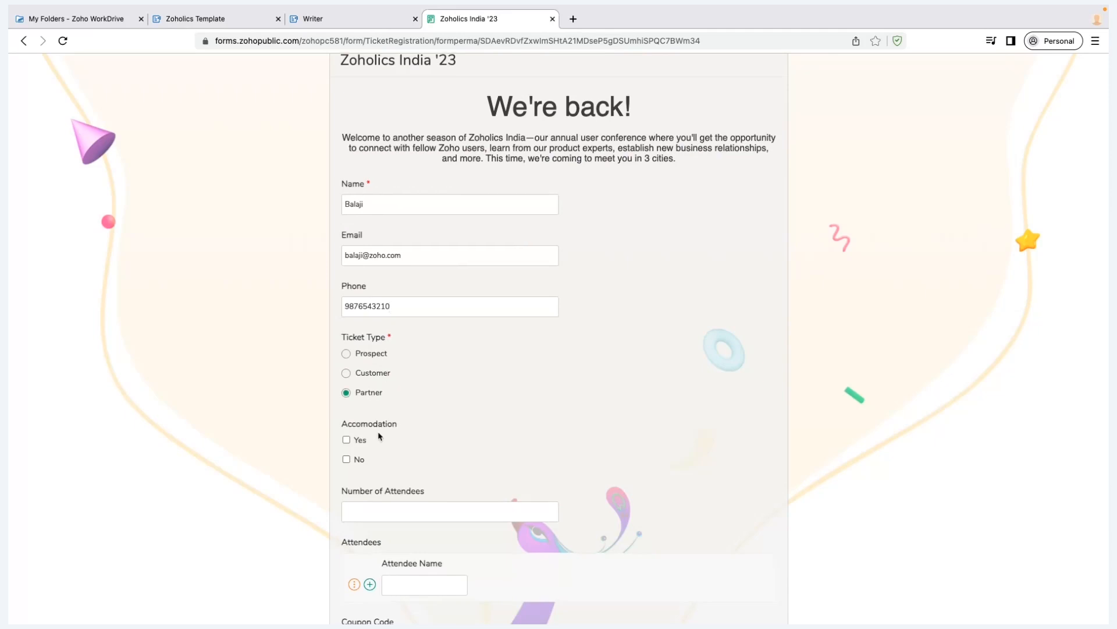
scroll(382, 433, down, 1)
scroll(349, 413, down, 1)
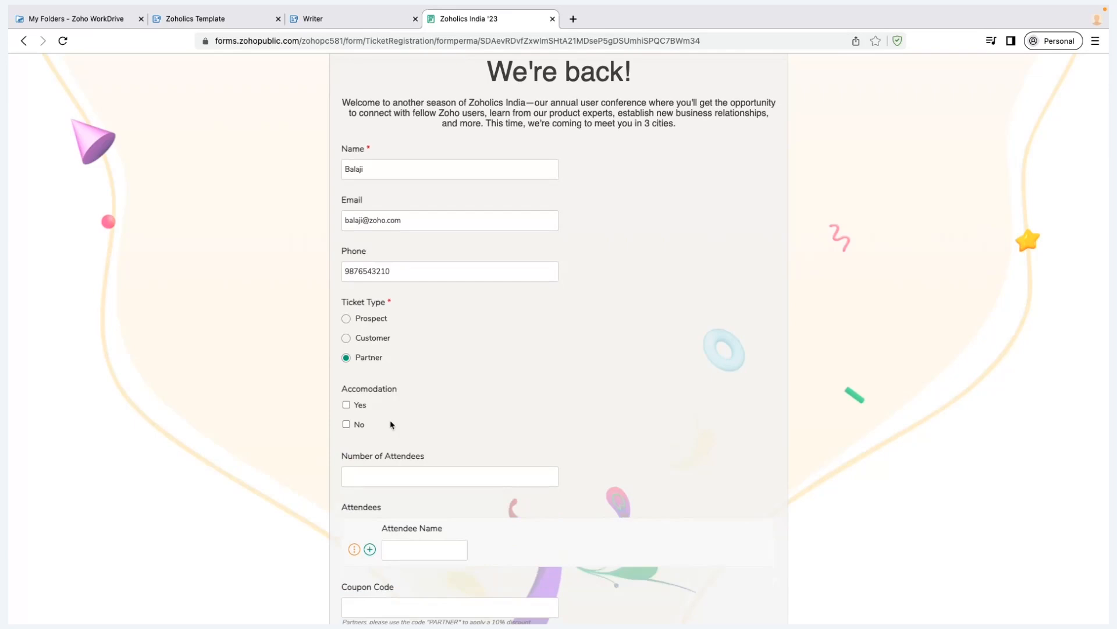
click(347, 424)
text(2)
scroll(373, 515, down, 1)
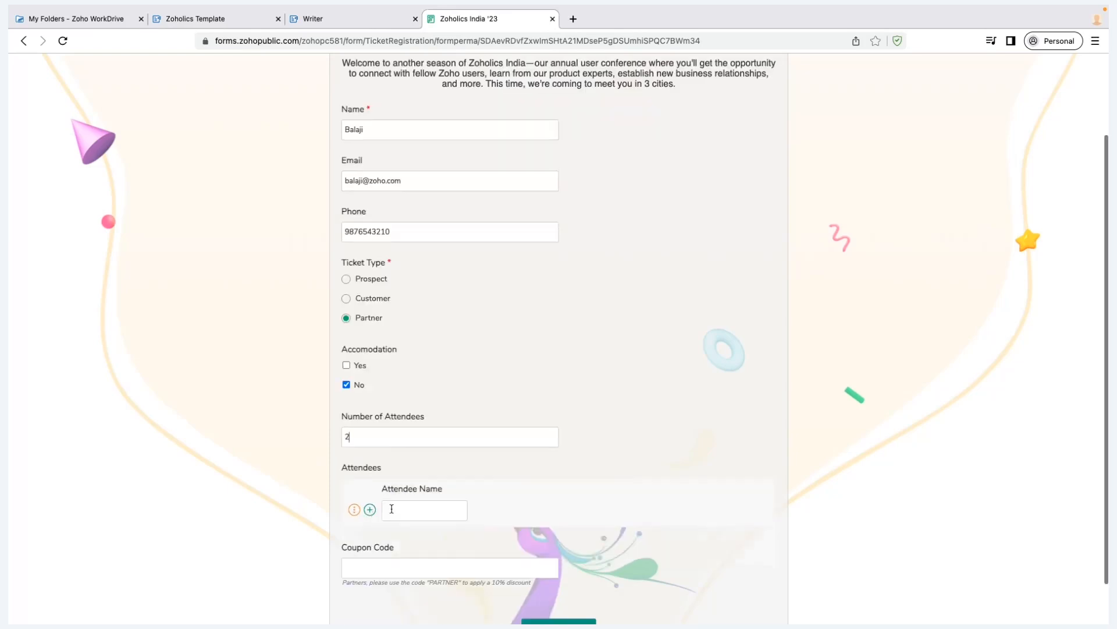
click(392, 509)
text(Person)
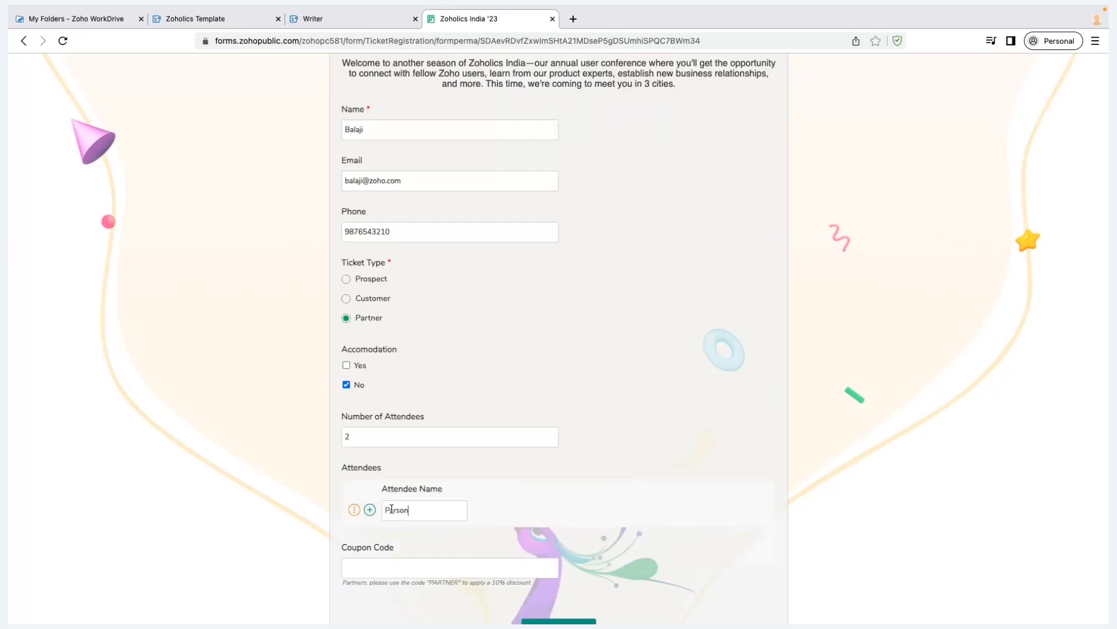
text( 1)
click(370, 509)
text(Peson)
key(BackSpace)
key(BackSpace)
key(BackSpace)
text(rson 2)
Enter coupon code PARTNER, submit the registration, and return to the template tab
scroll(428, 567, down, 1)
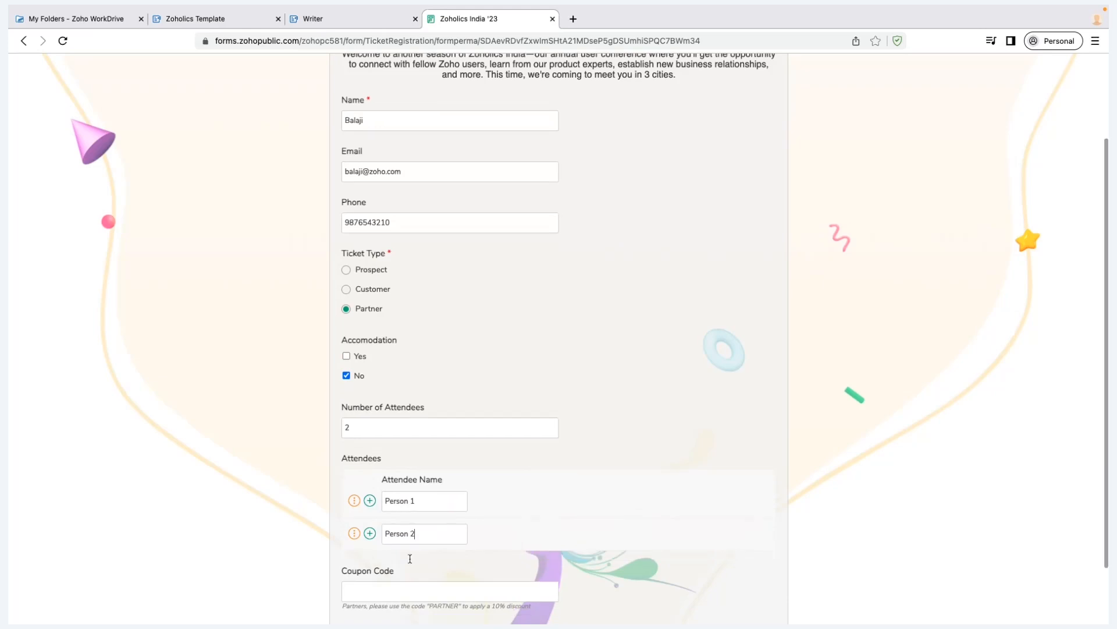
scroll(411, 562, down, 1)
click(412, 565)
scroll(412, 572, down, 1)
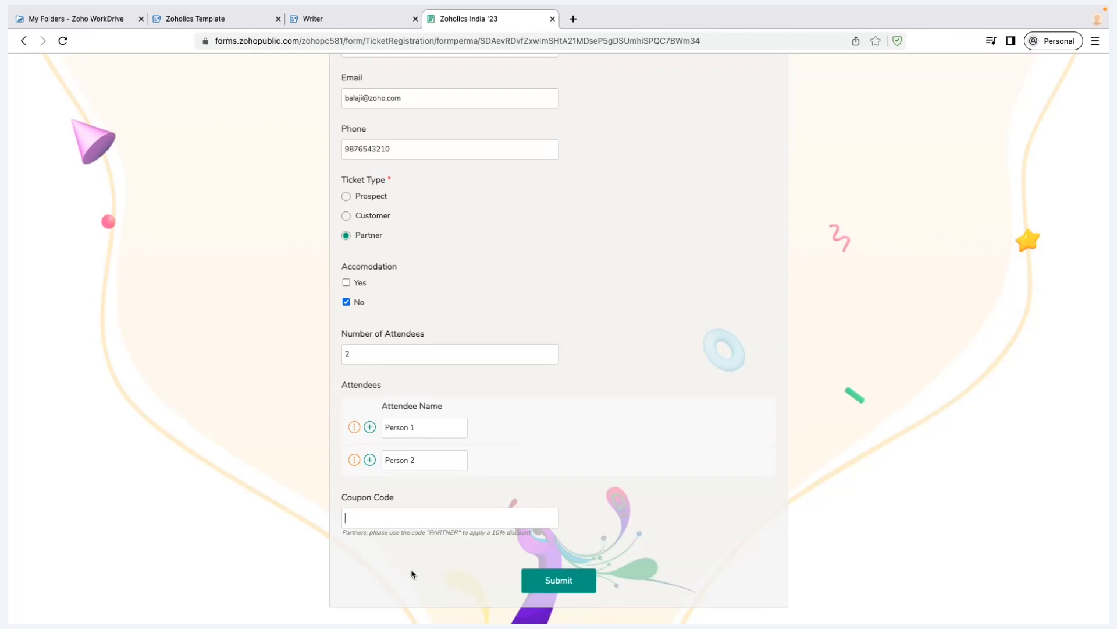
text(PARTNER)
click(588, 577)
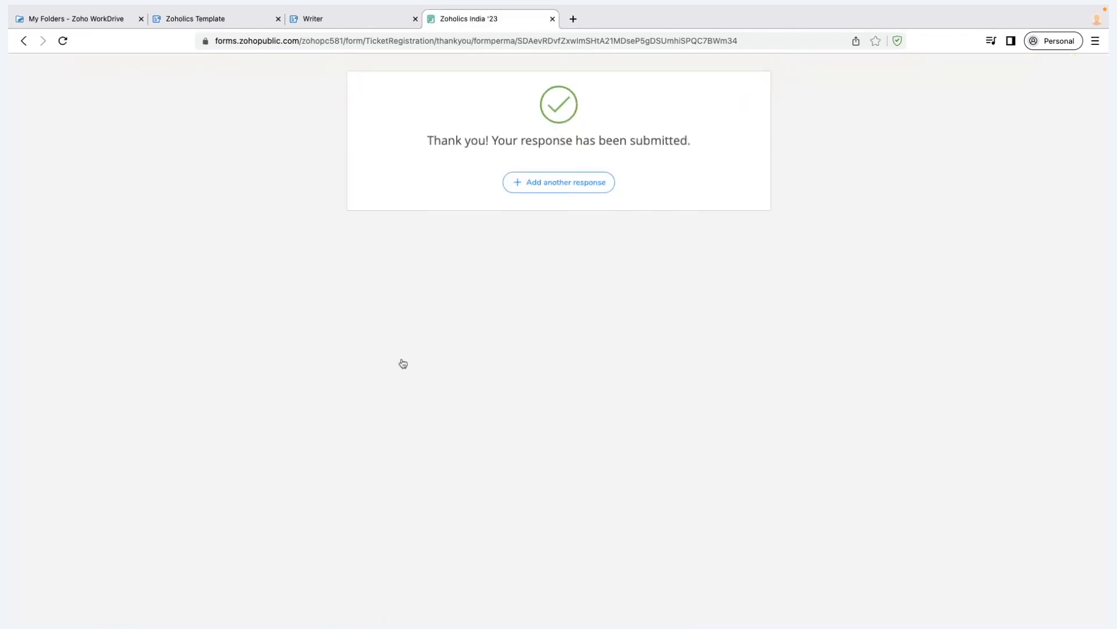
key(ctrl+shift+Tab)
key(ctrl+shift+Tab)
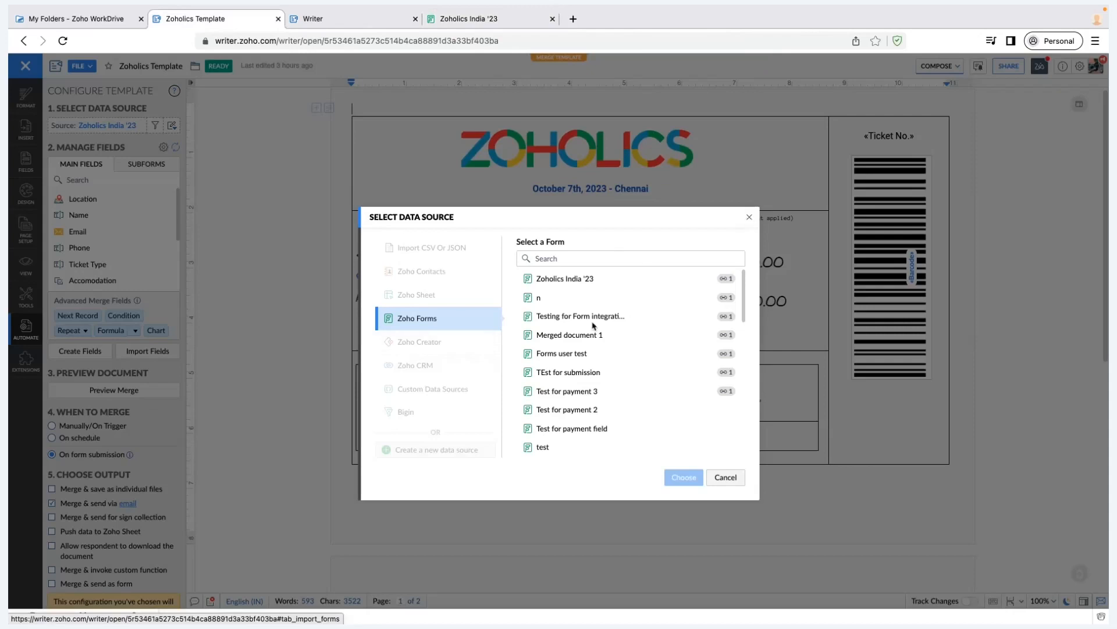
Dismiss the data-source picker and start a new line below the Accommodation field
key(Escape)
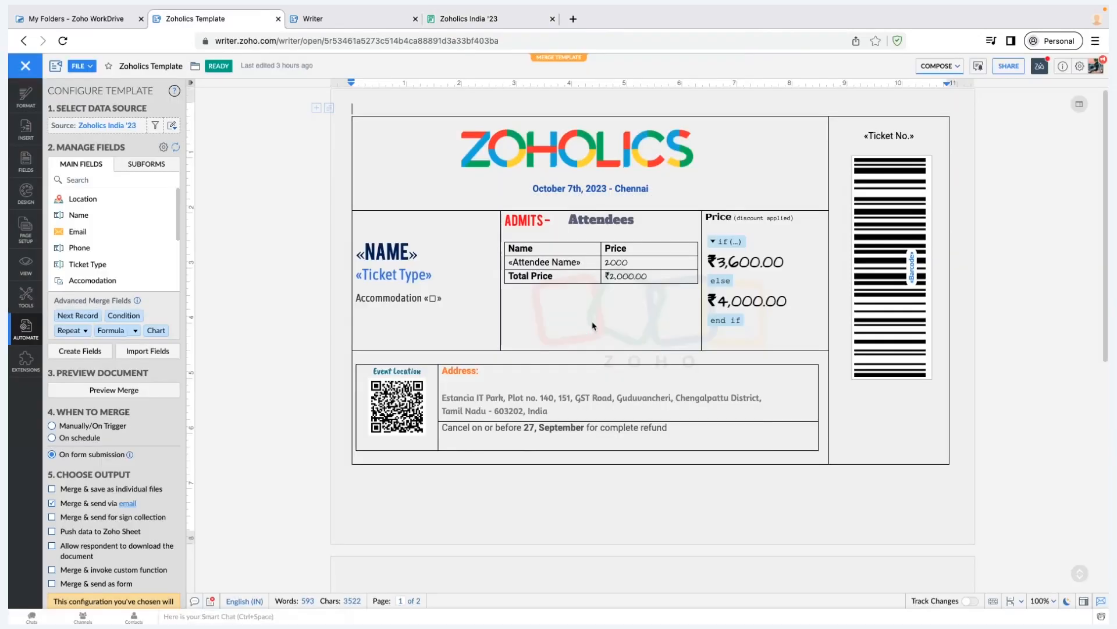
click(390, 252)
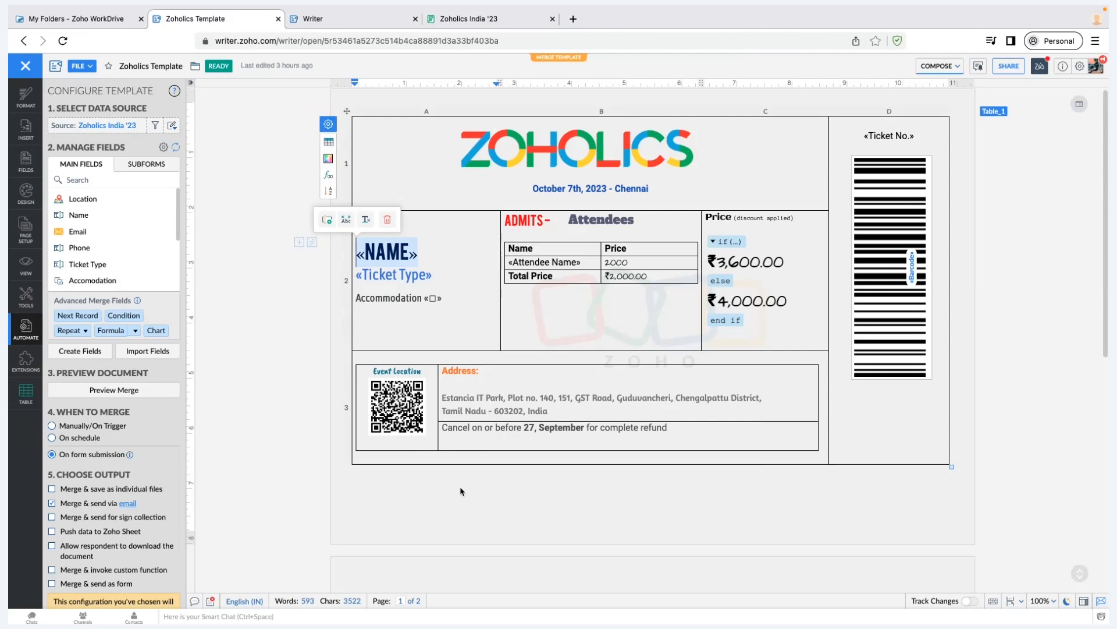
scroll(461, 490, down, 10)
scroll(324, 358, up, 10)
click(449, 299)
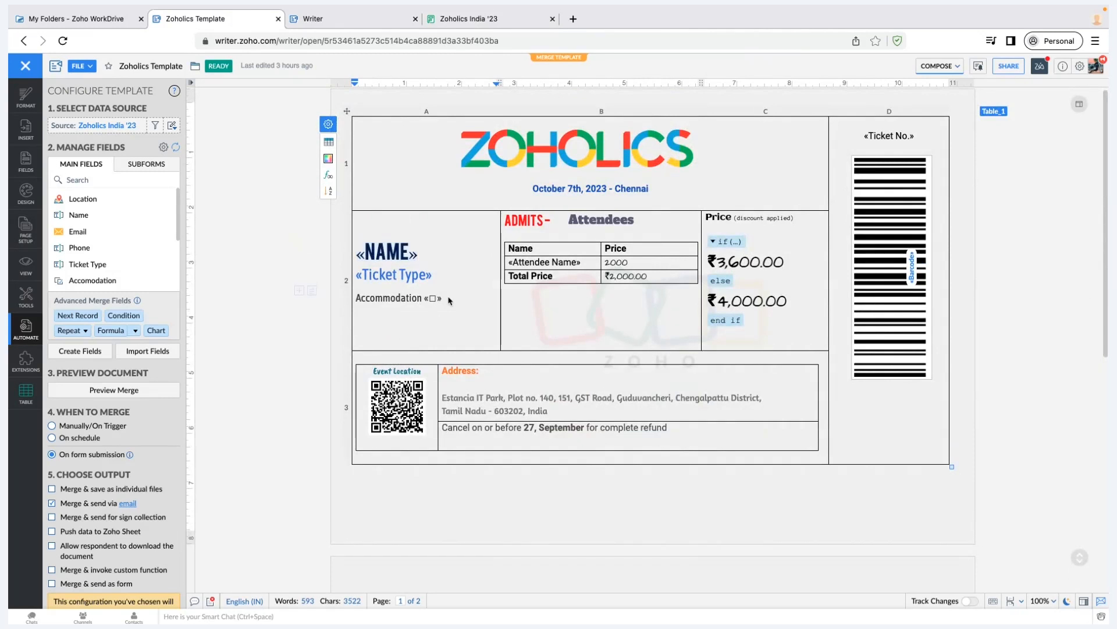
key(Return)
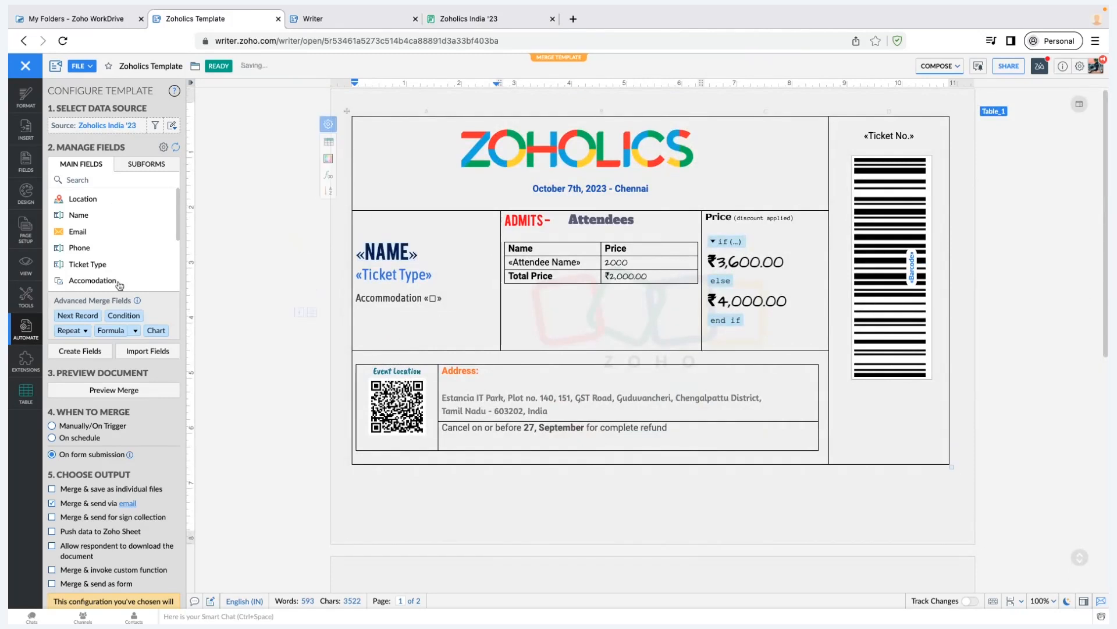
Insert the «Phone» merge field on the new line
scroll(116, 227, down, 6)
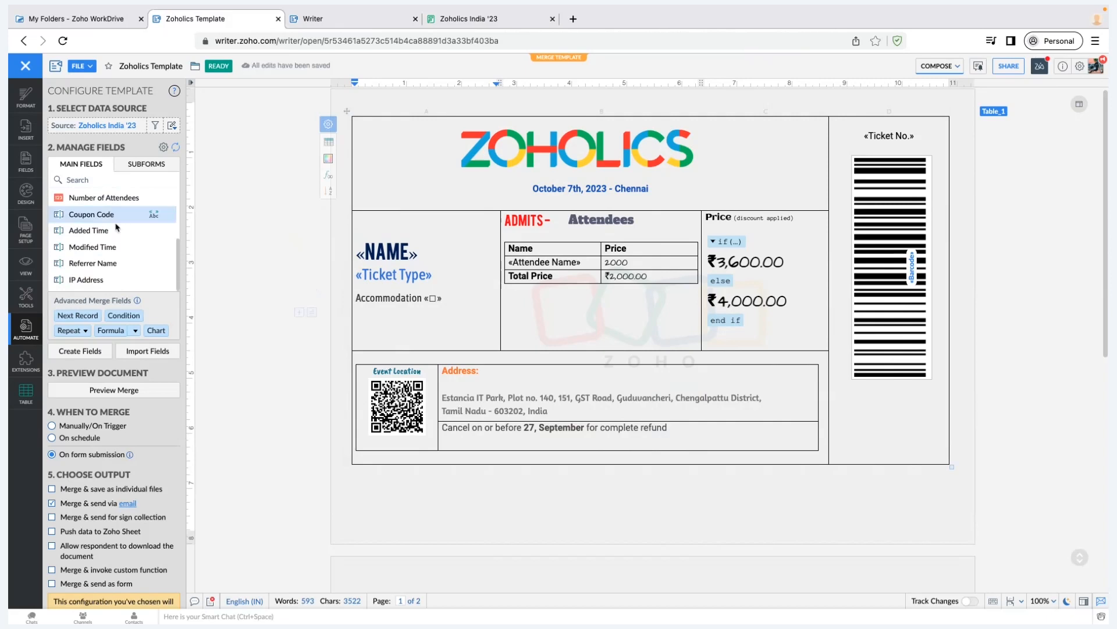
scroll(117, 228, up, 5)
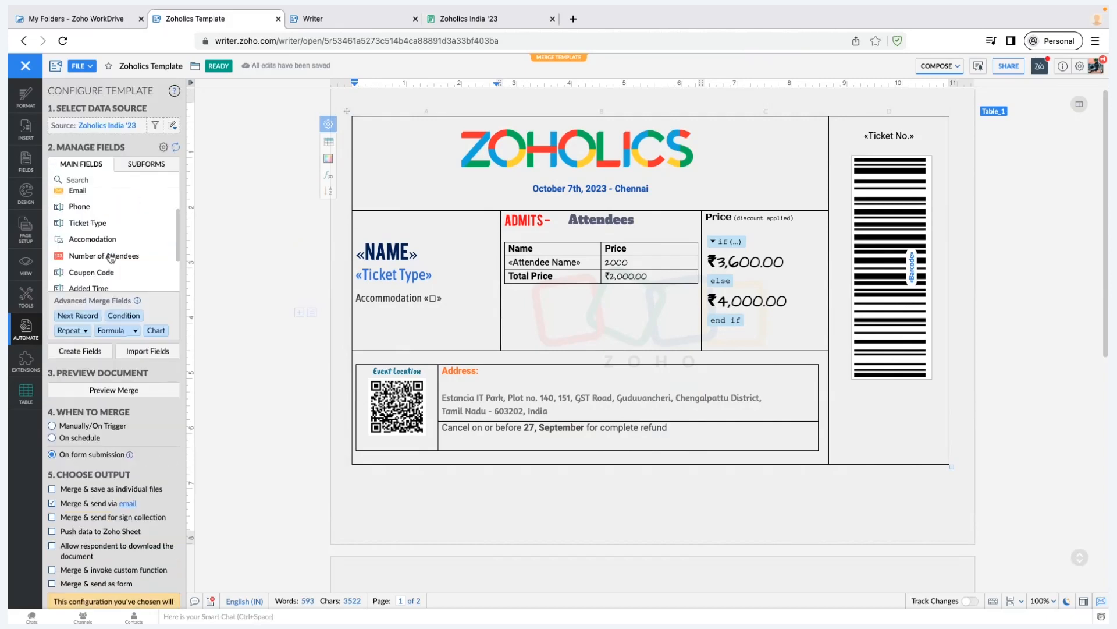
scroll(111, 258, up, 2)
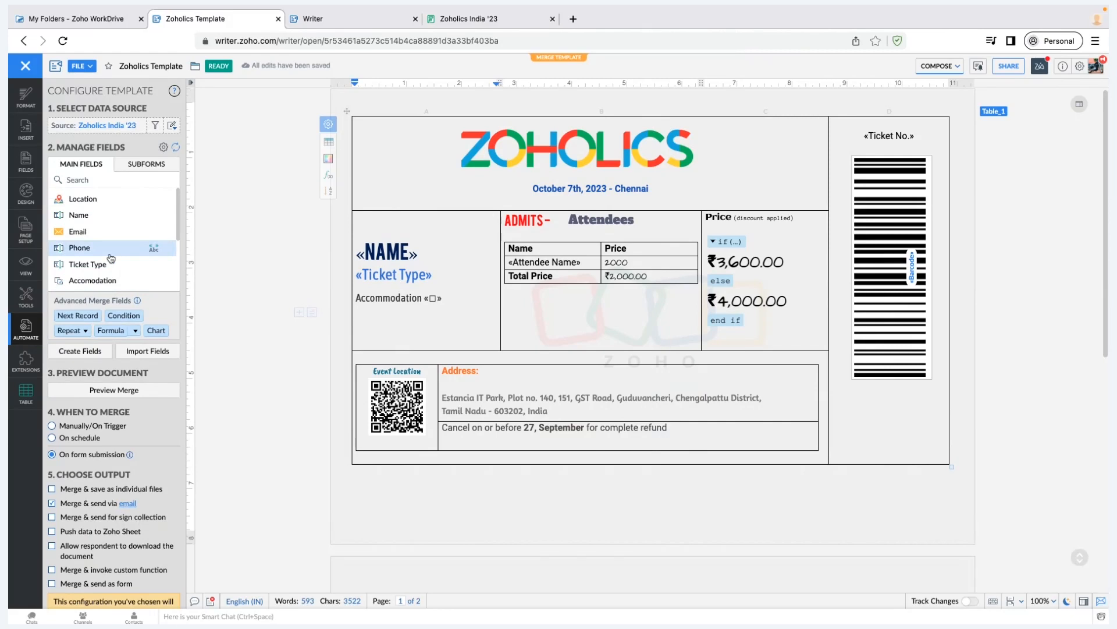
scroll(116, 262, down, 2)
scroll(125, 273, up, 2)
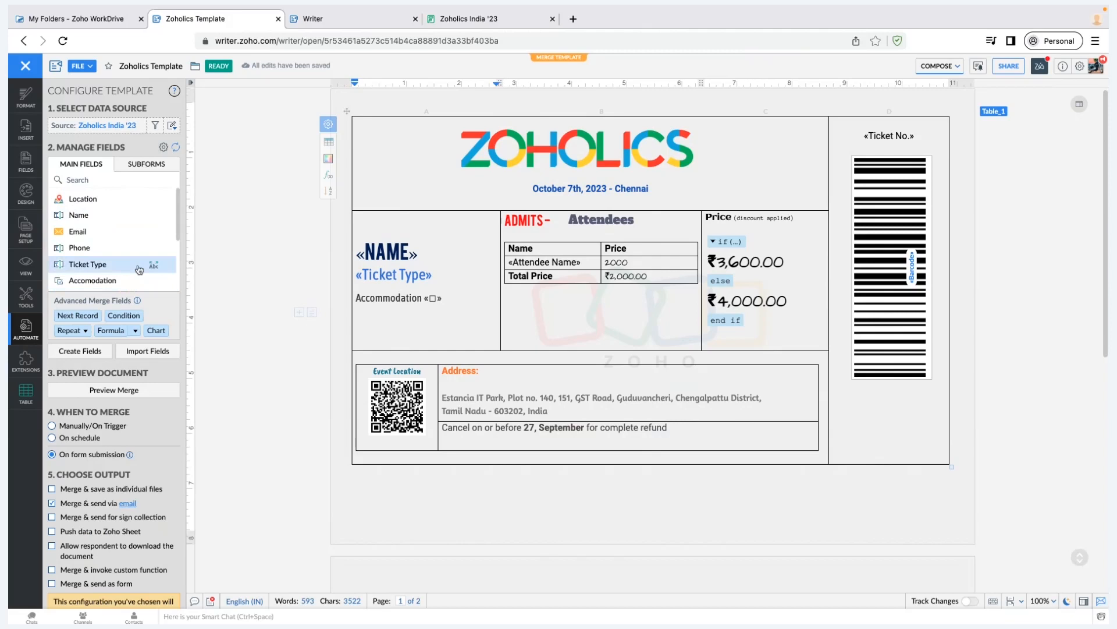
click(109, 255)
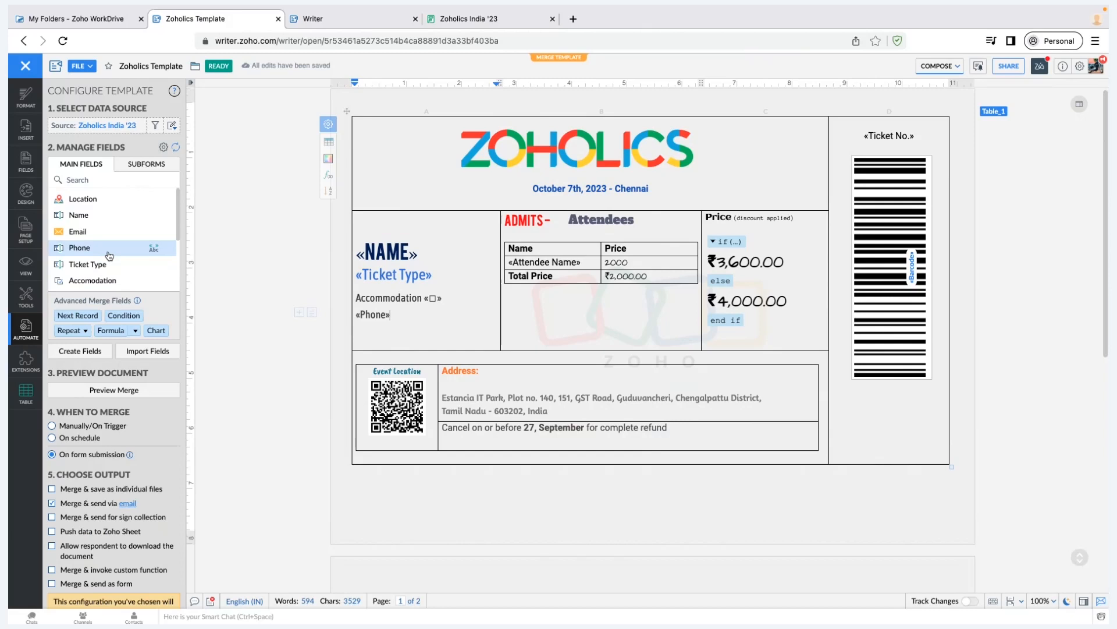
Check the Attendees subform fields, then return to the Main Fields list
scroll(106, 234, down, 1)
scroll(106, 235, down, 4)
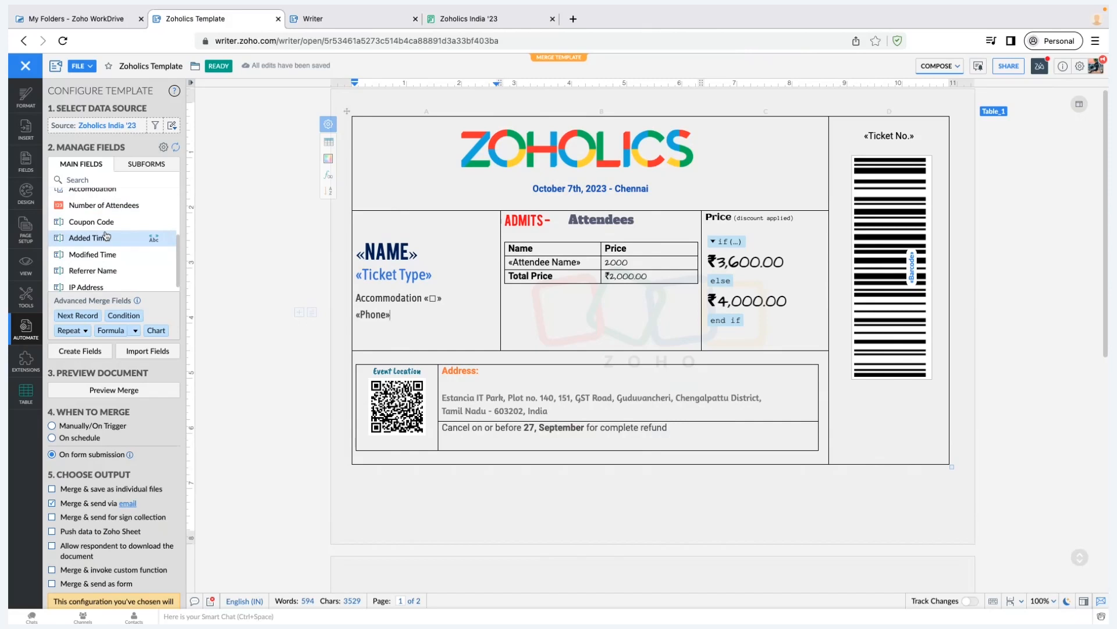
click(150, 172)
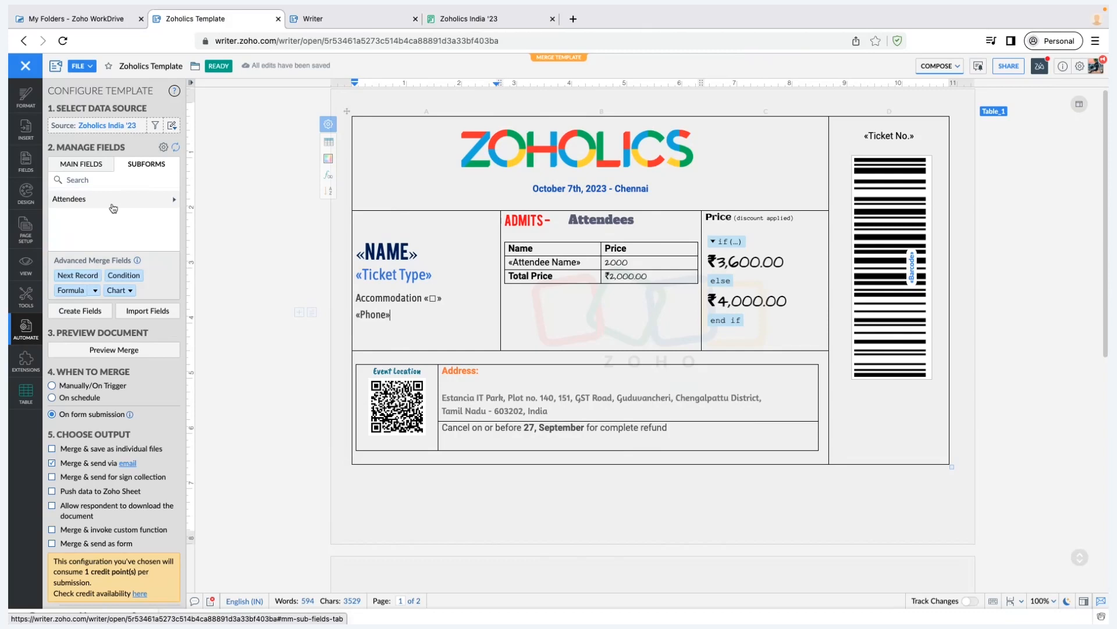
click(84, 170)
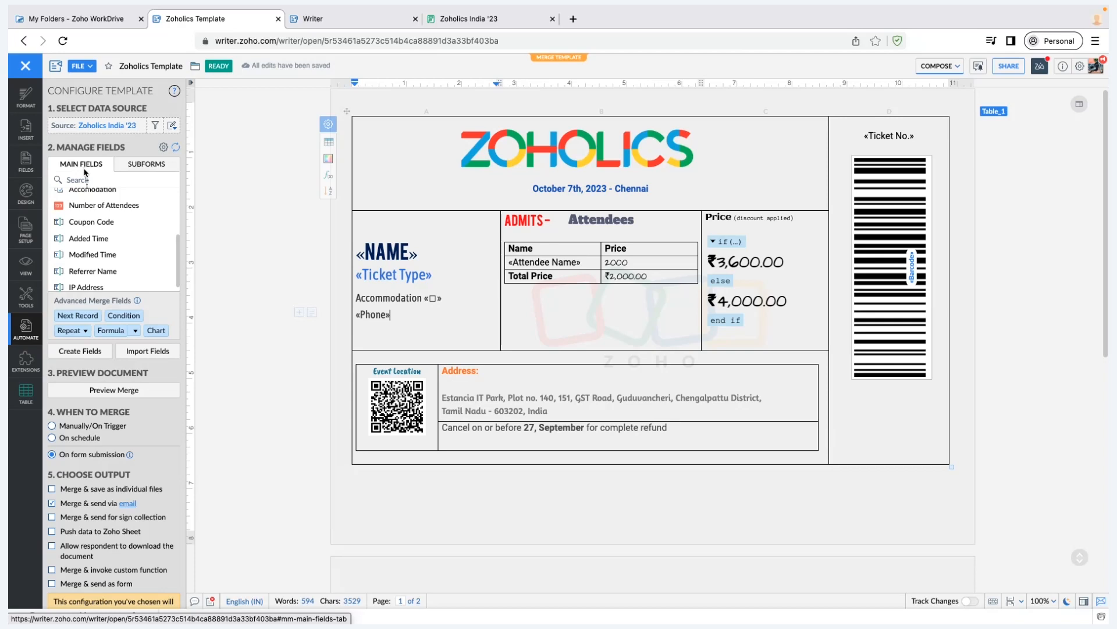
scroll(99, 265, up, 5)
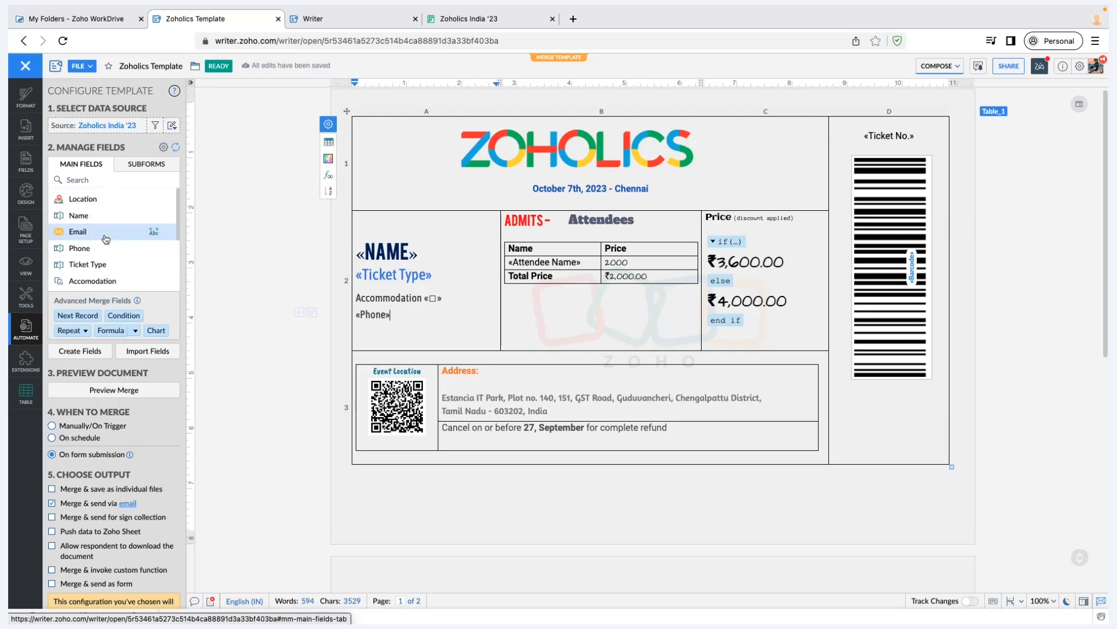
Select the «NAME» merge field on the ticket to show its field toolbar
click(373, 247)
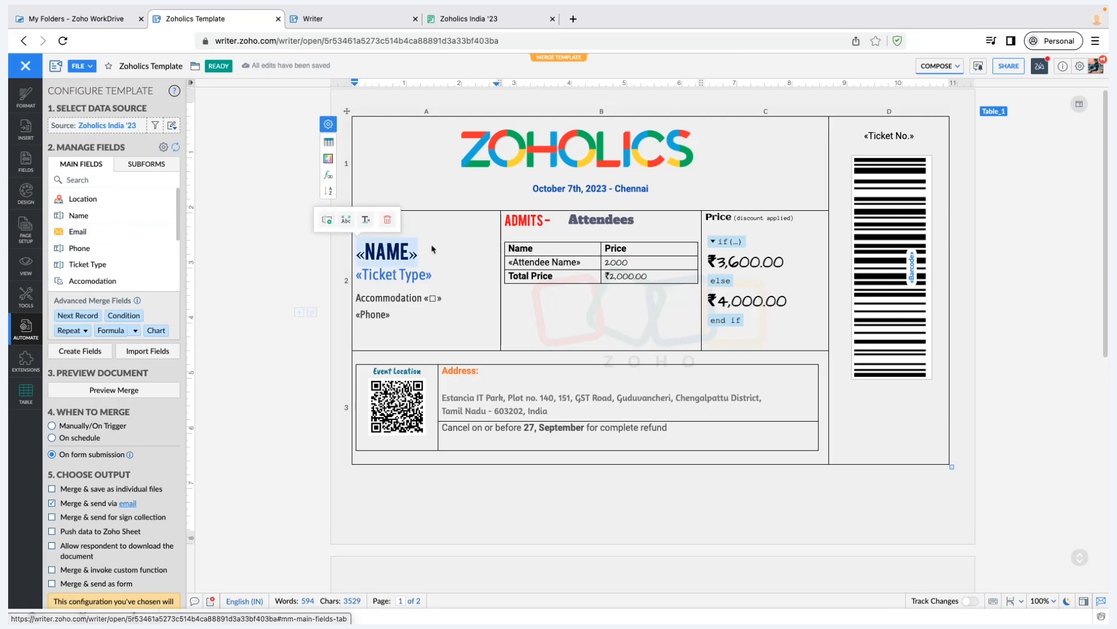
click(368, 257)
click(385, 256)
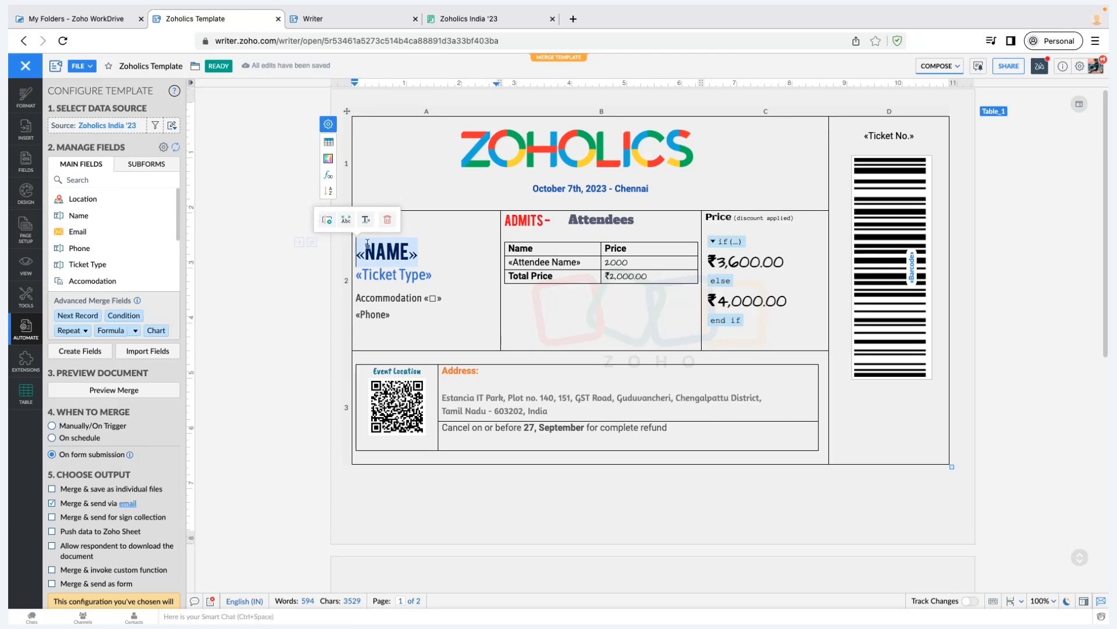
click(327, 224)
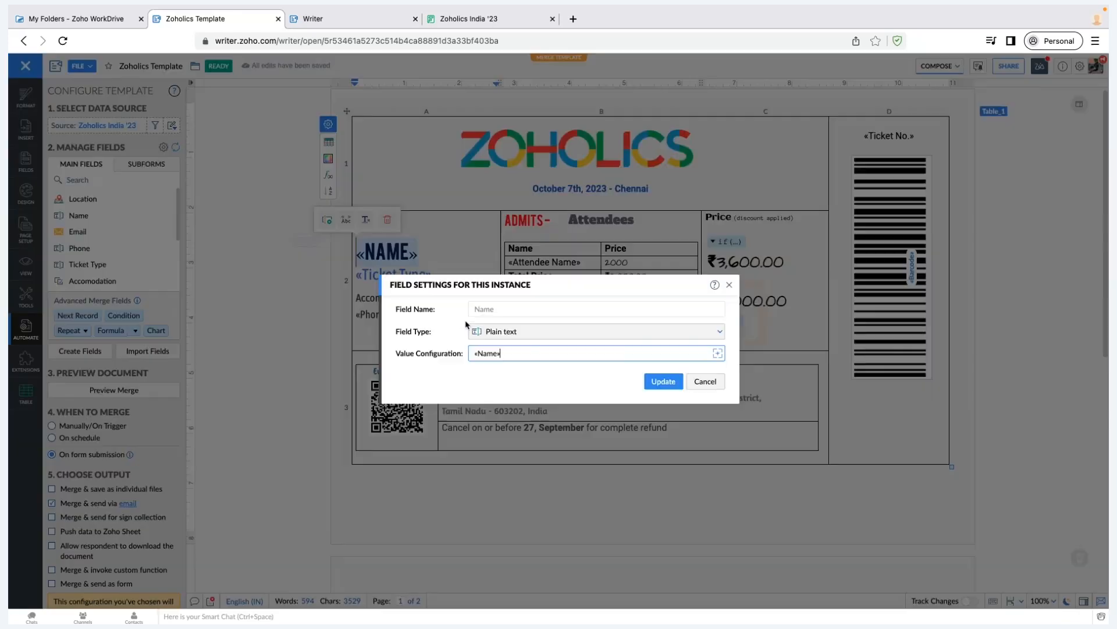
click(502, 333)
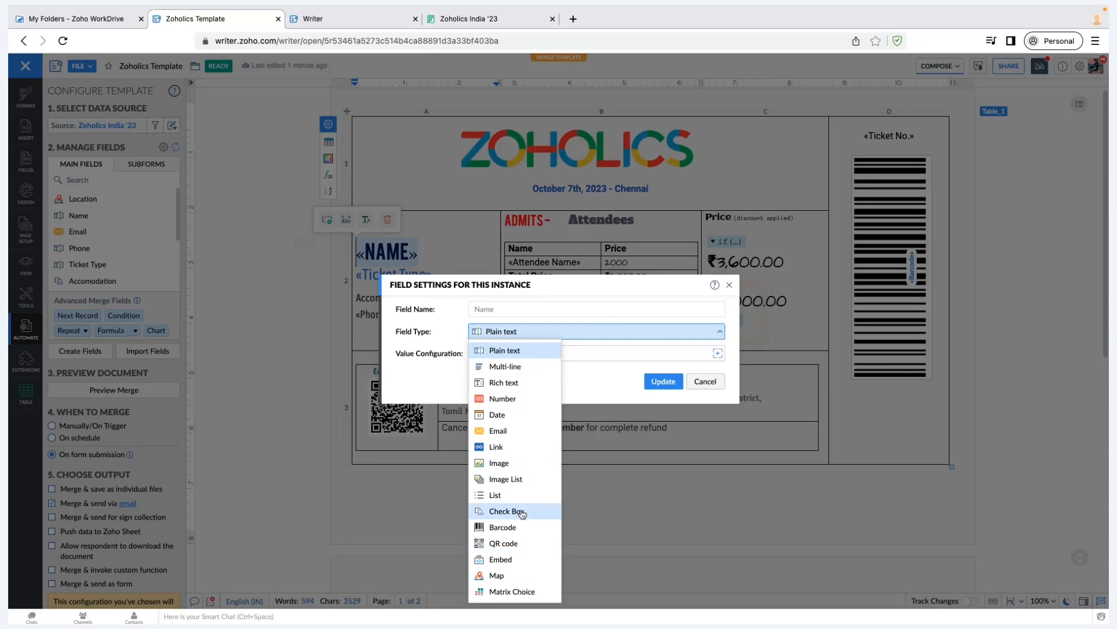
click(510, 337)
click(508, 334)
click(583, 382)
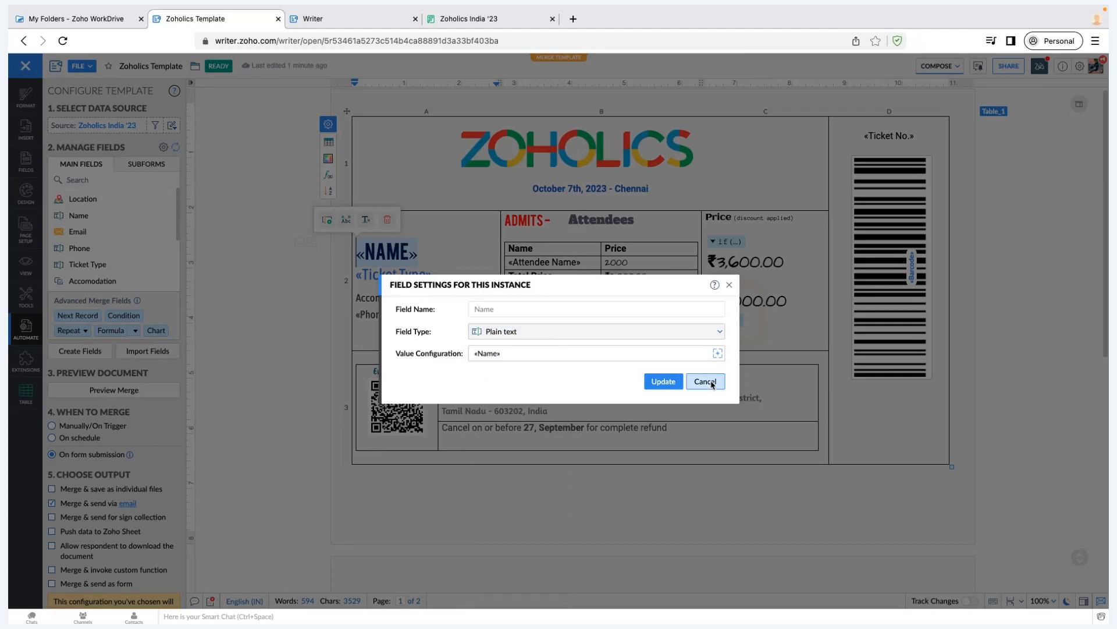
click(711, 383)
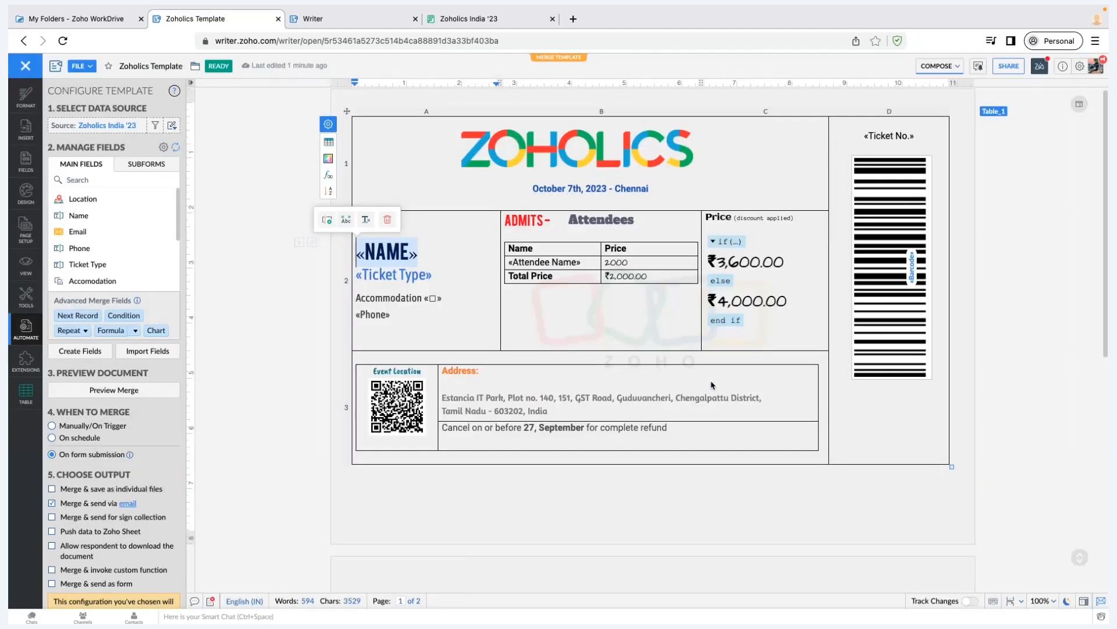
Deselect the «NAME» field, revisit the filled registration form, and close the spare Writer tab
click(469, 23)
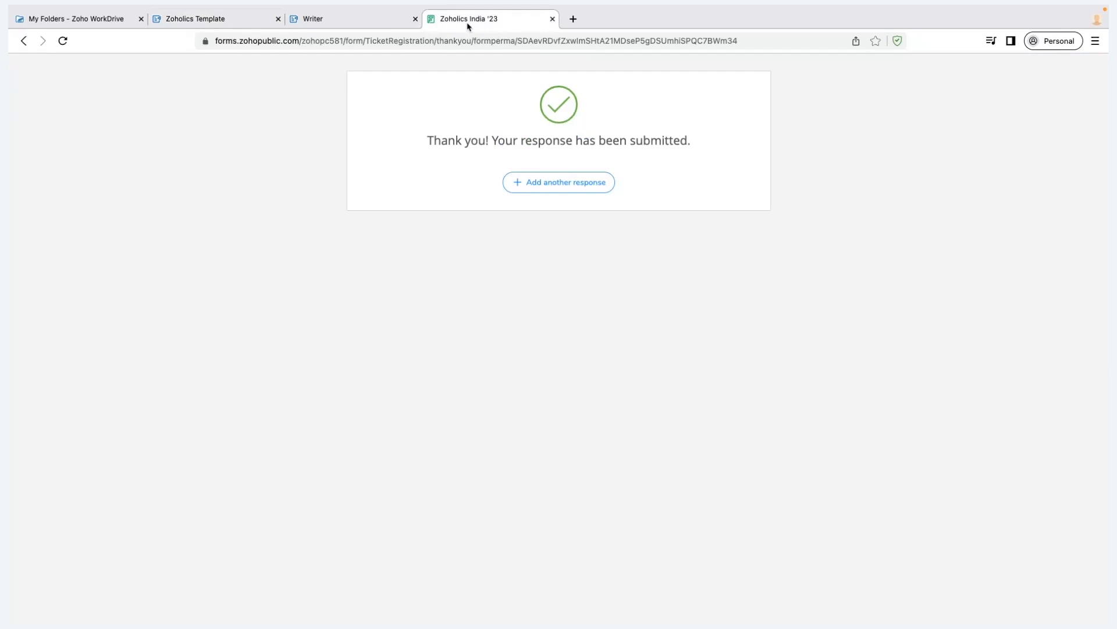
click(215, 20)
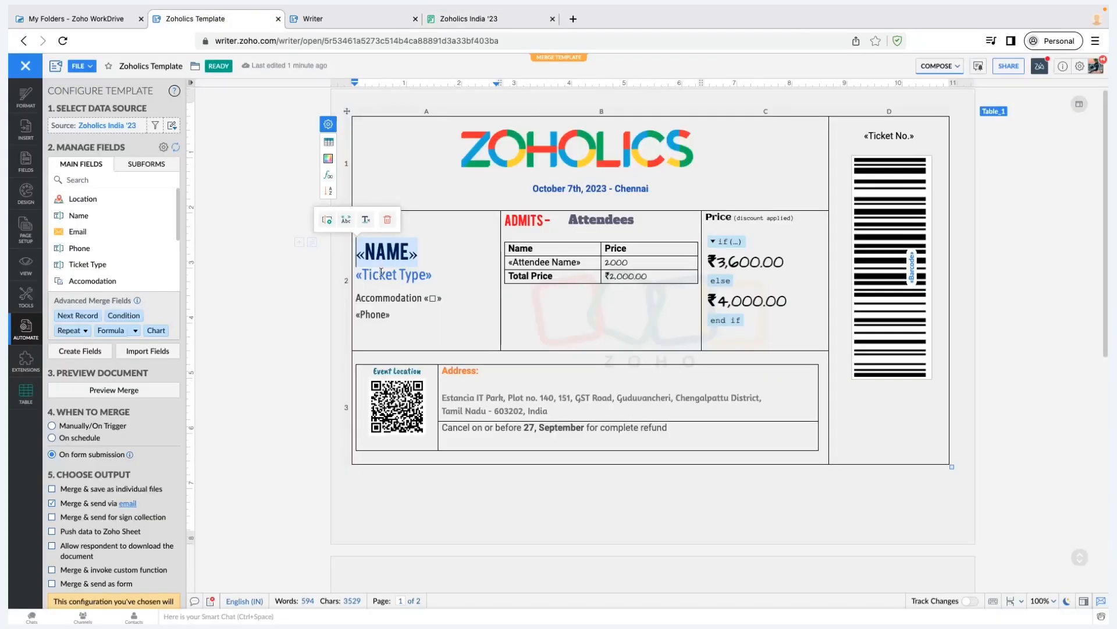
click(406, 277)
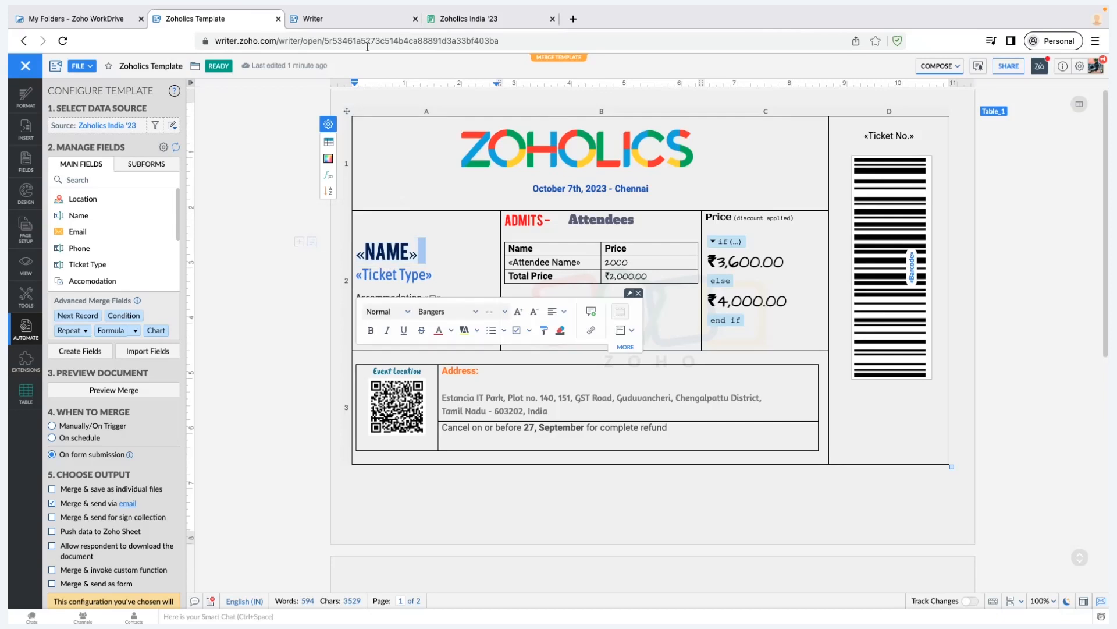
click(492, 18)
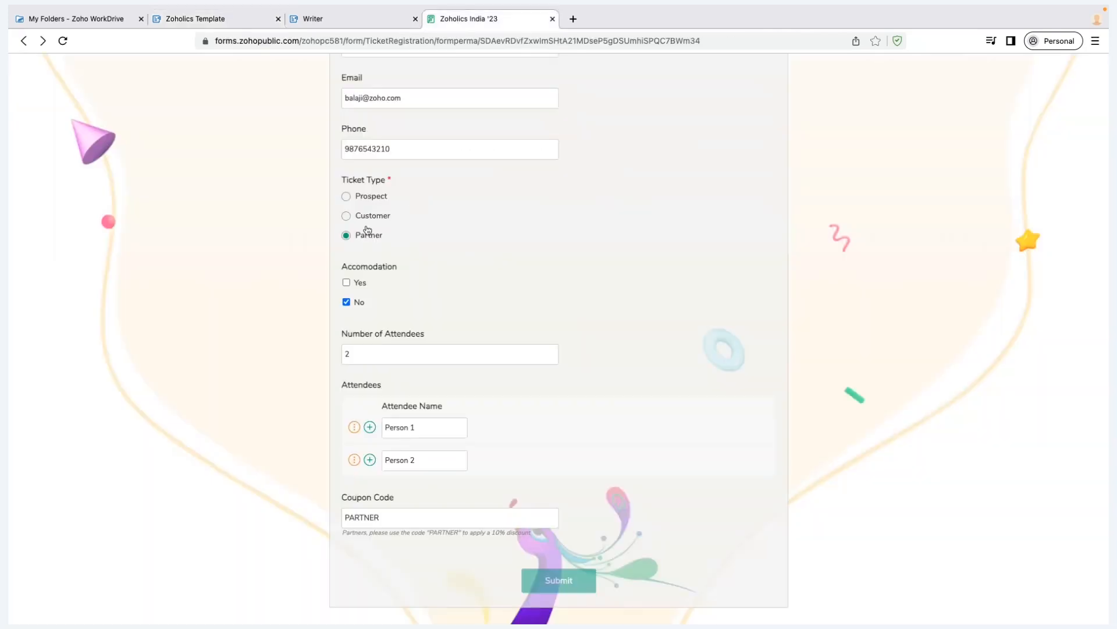
scroll(344, 196, up, 1)
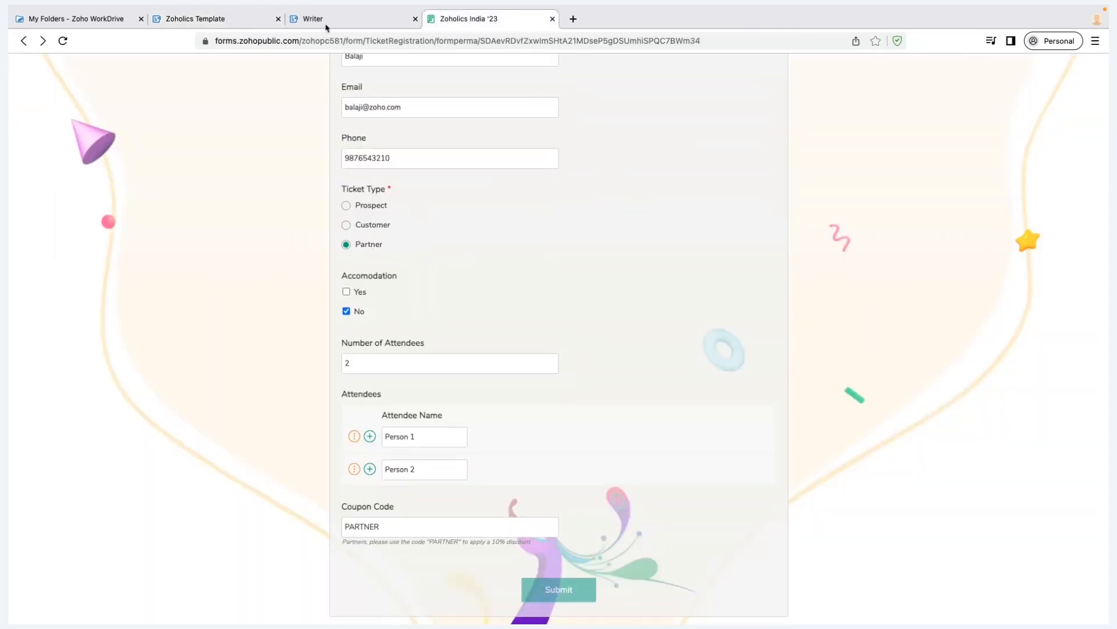
click(357, 24)
key(ctrl+shift+Tab)
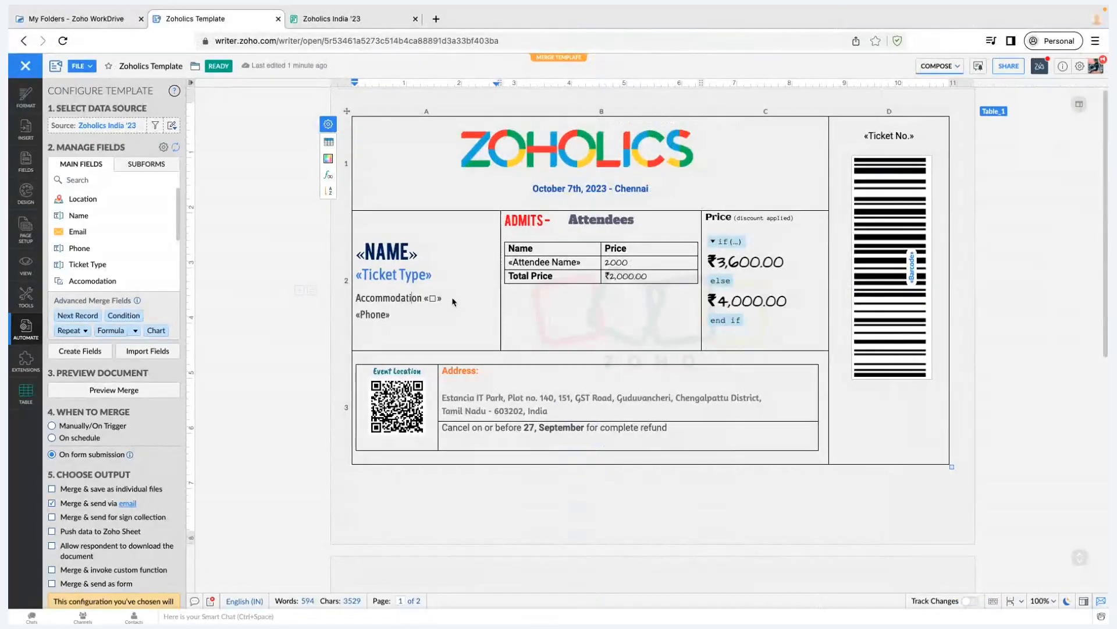
Compare the submitted registration form with the ticket template, ending on the template
click(356, 25)
scroll(372, 296, up, 1)
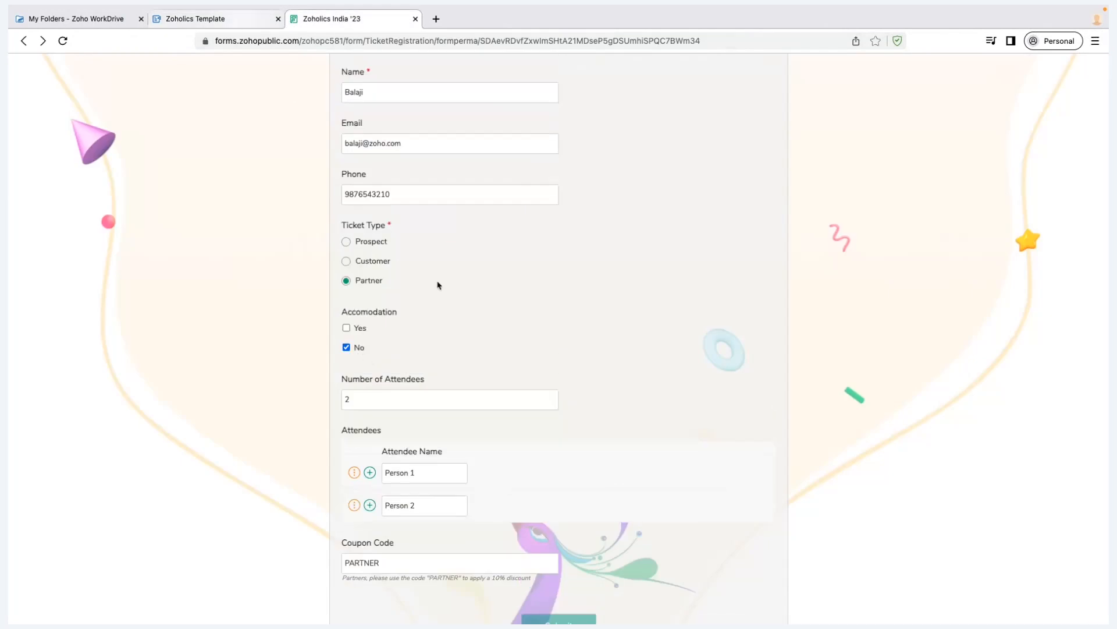
key(ctrl+shift+Tab)
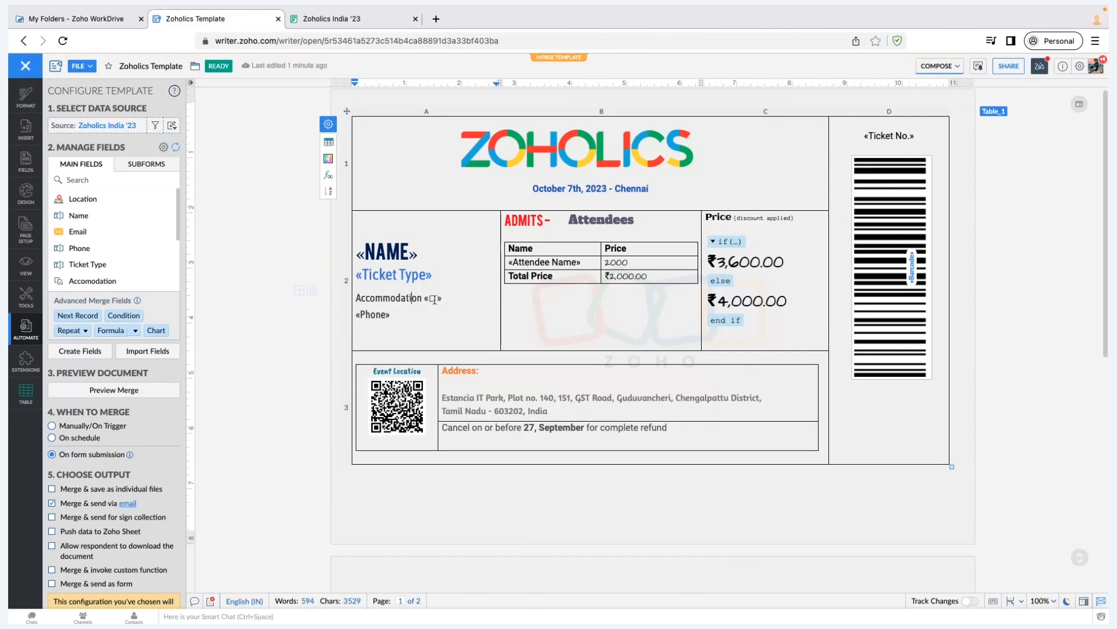
key(ctrl+Tab)
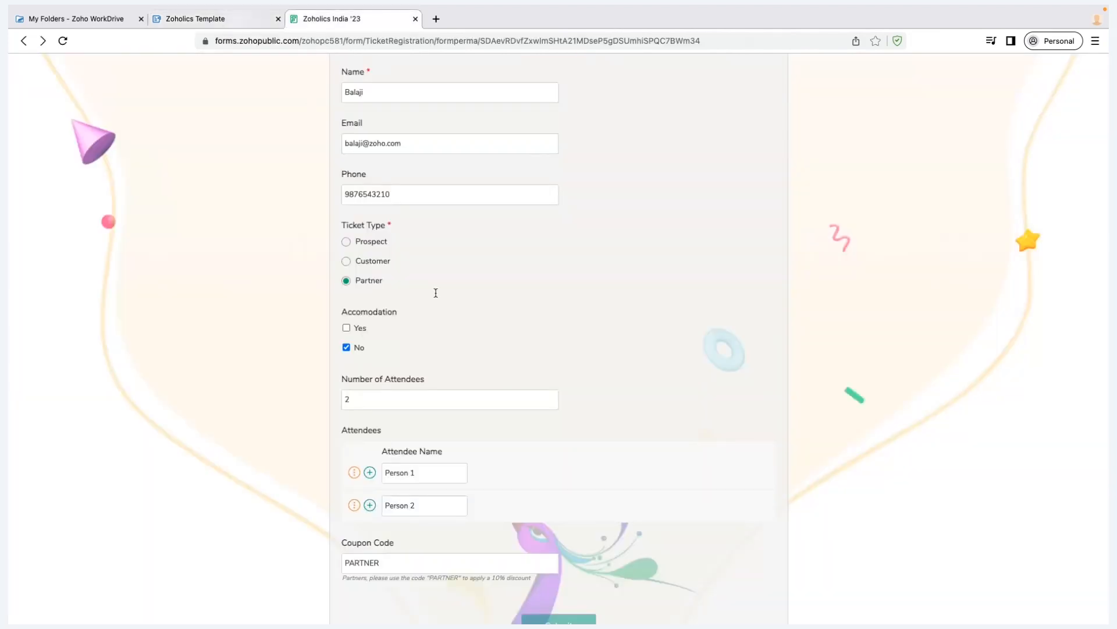
key(ctrl+shift+Tab)
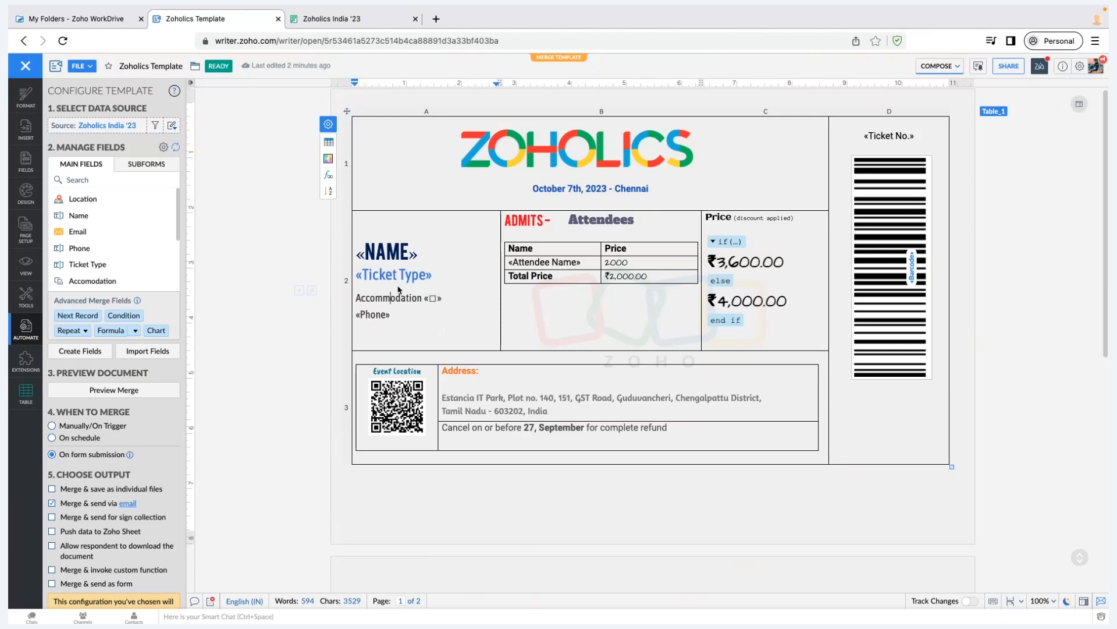
click(432, 298)
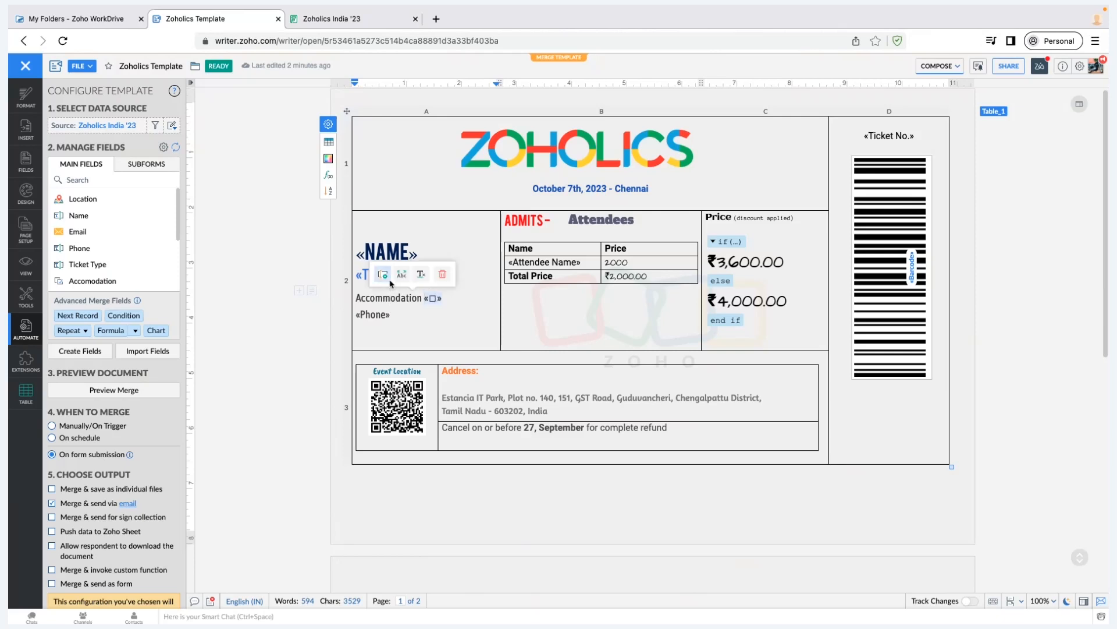
click(389, 280)
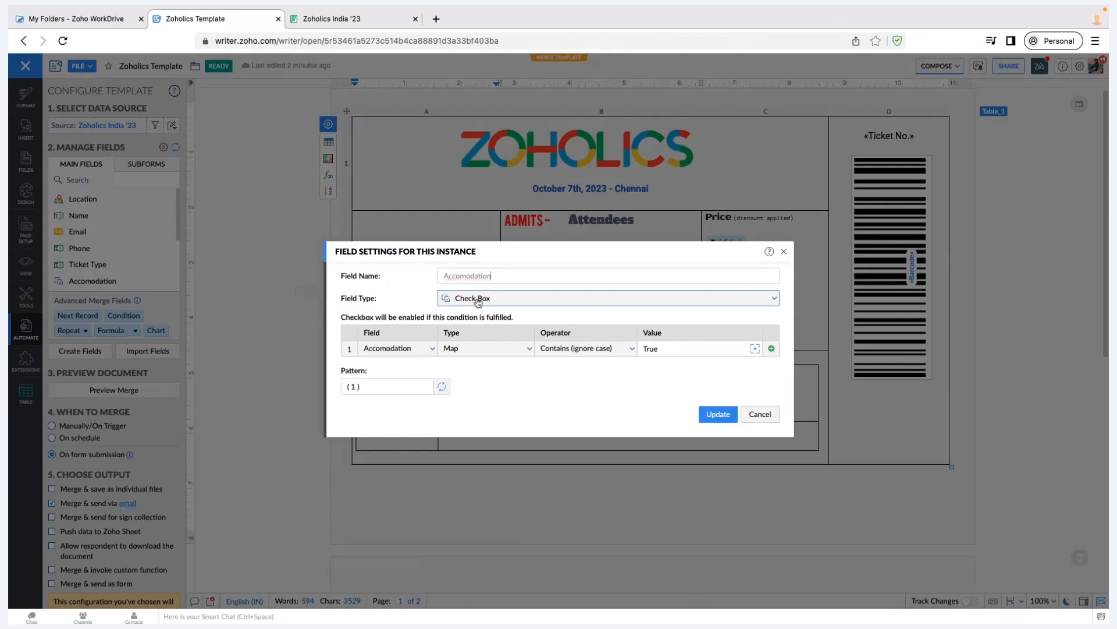
click(478, 300)
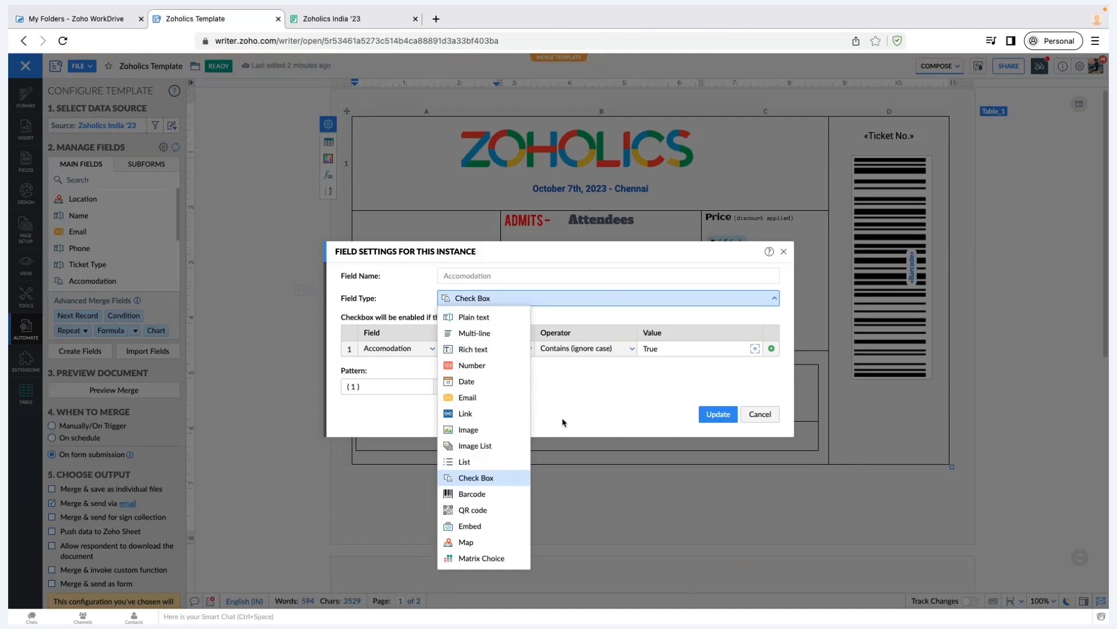
click(371, 358)
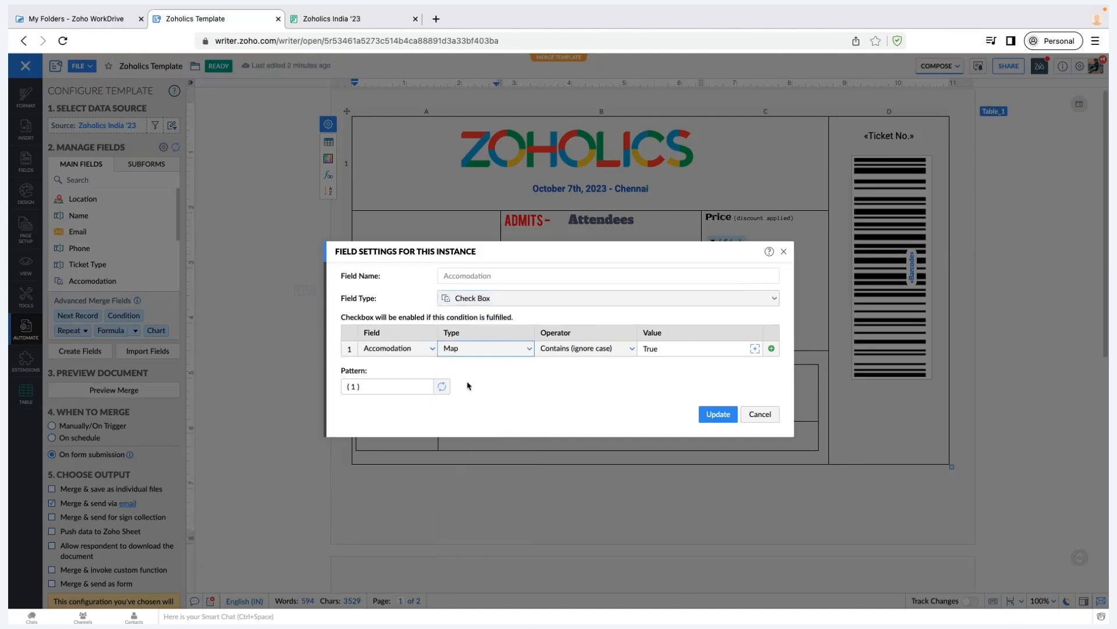
click(411, 355)
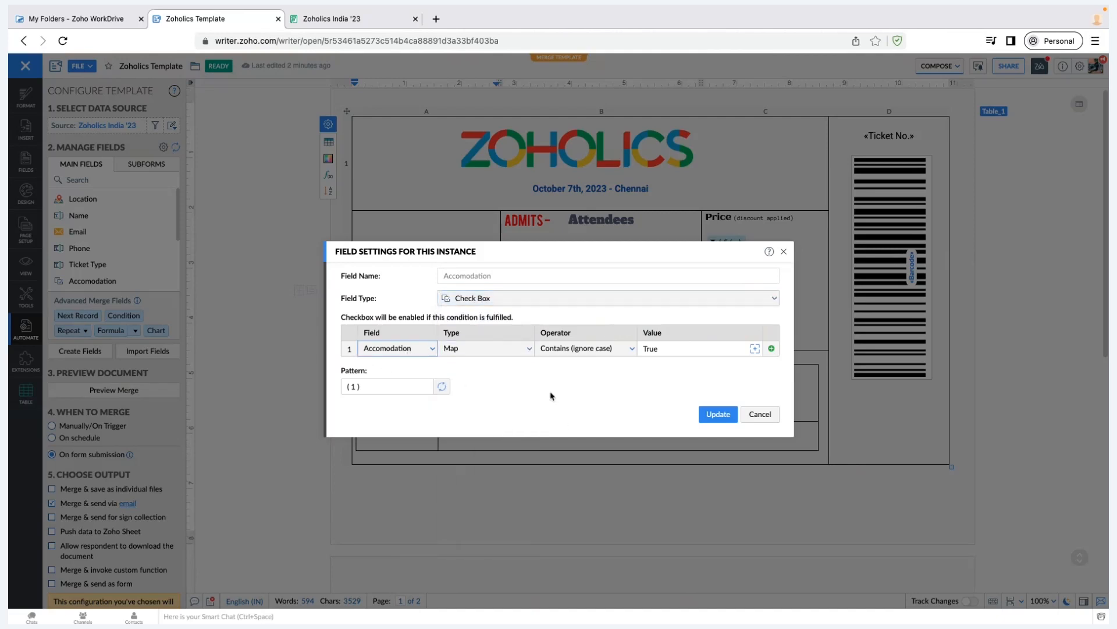
click(593, 348)
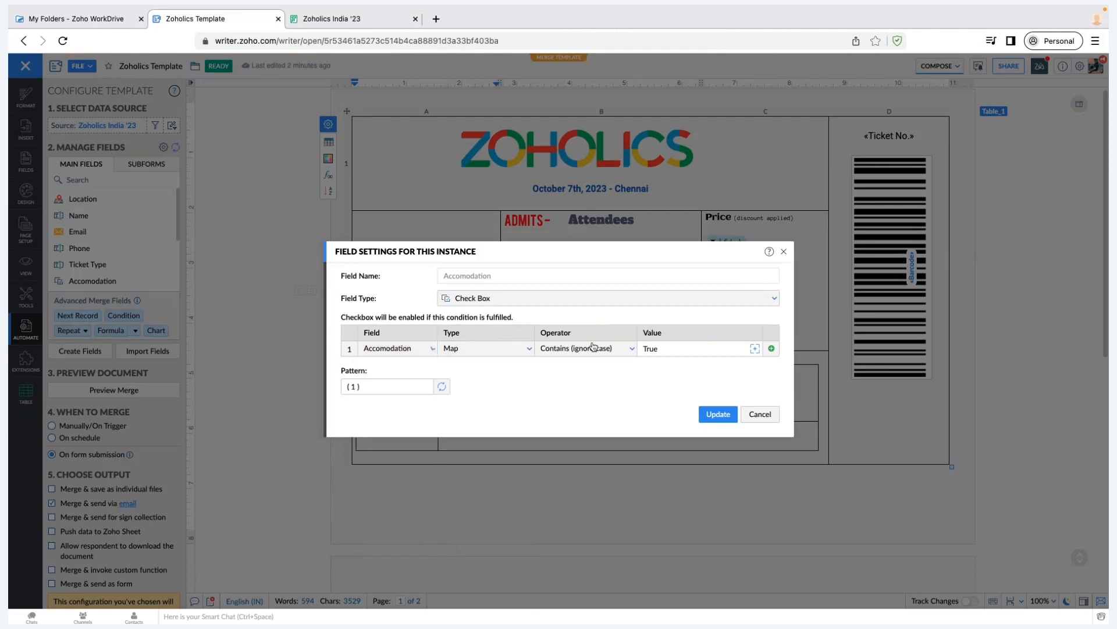
click(700, 347)
click(760, 415)
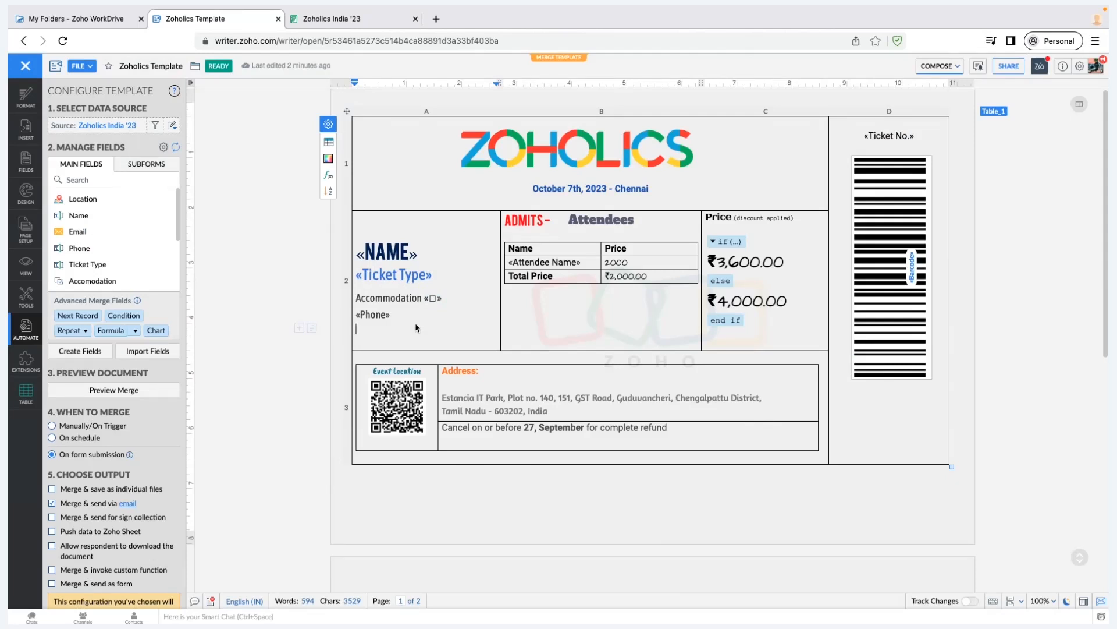
click(431, 297)
click(383, 275)
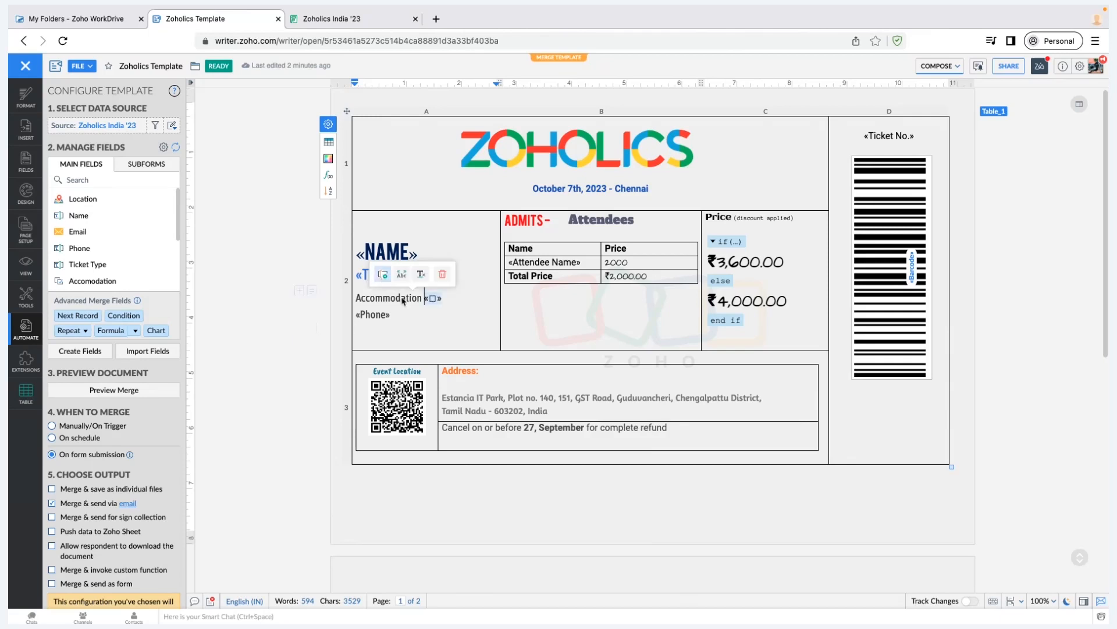
click(530, 299)
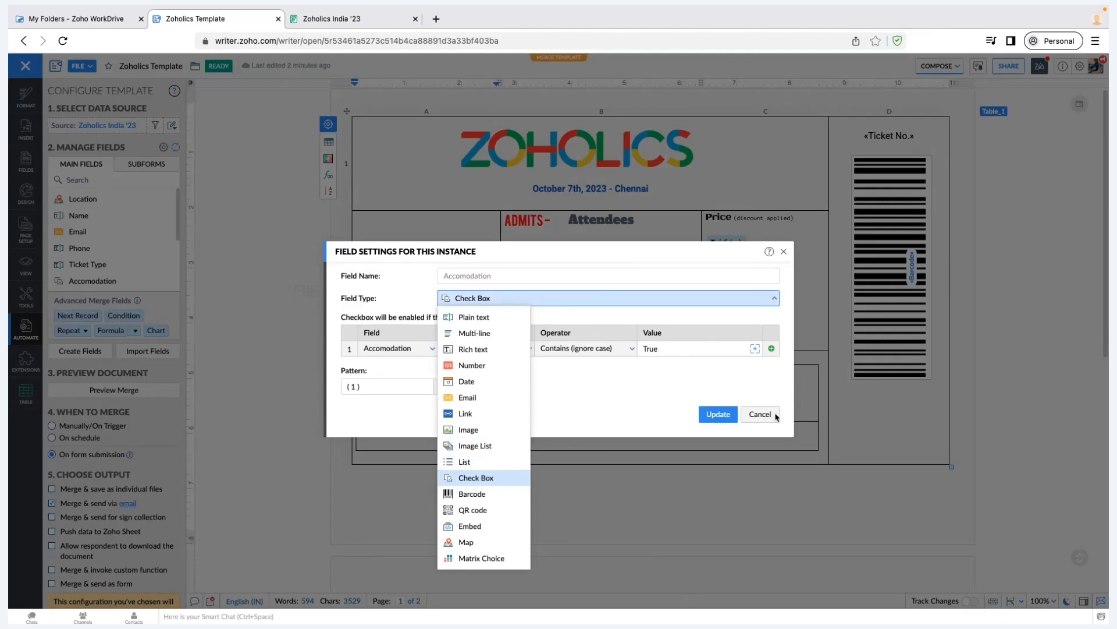
click(532, 338)
key(Escape)
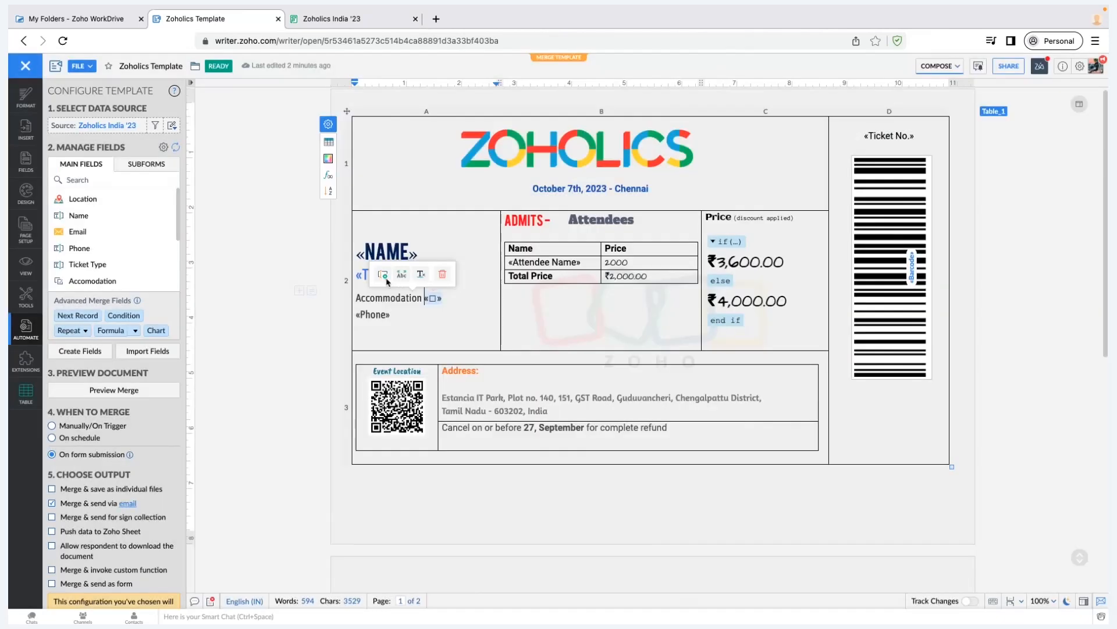
click(382, 274)
click(395, 348)
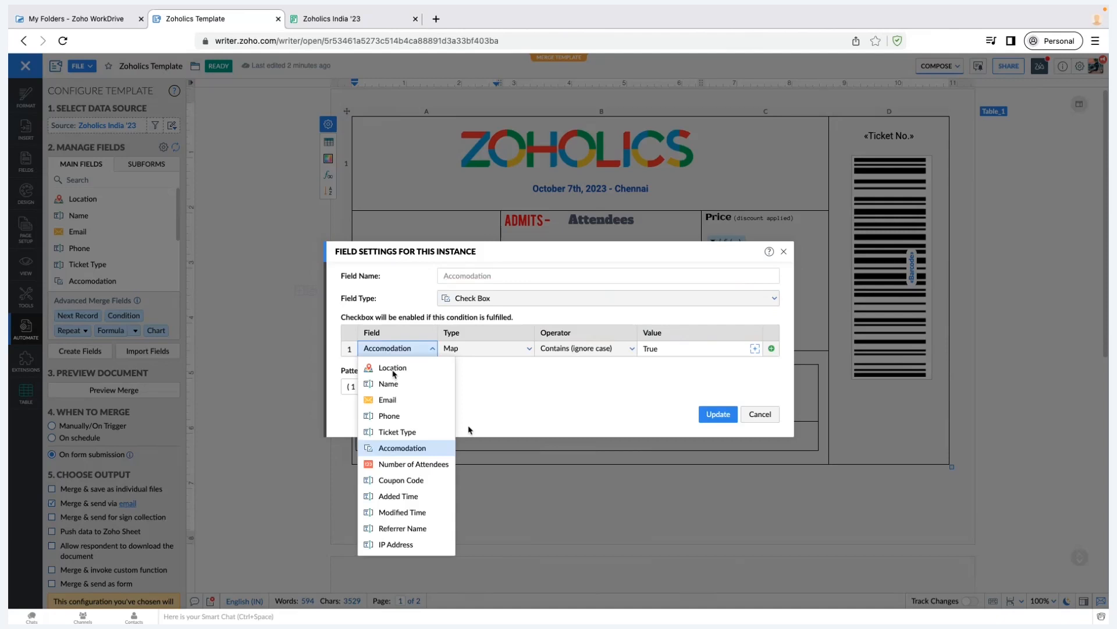
click(593, 358)
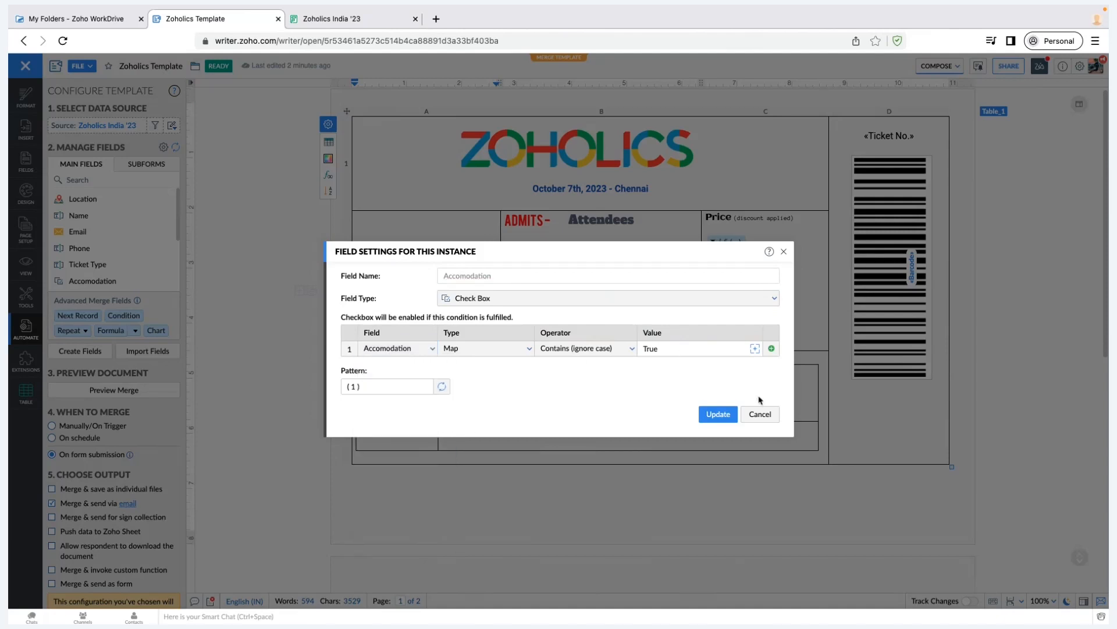
click(774, 415)
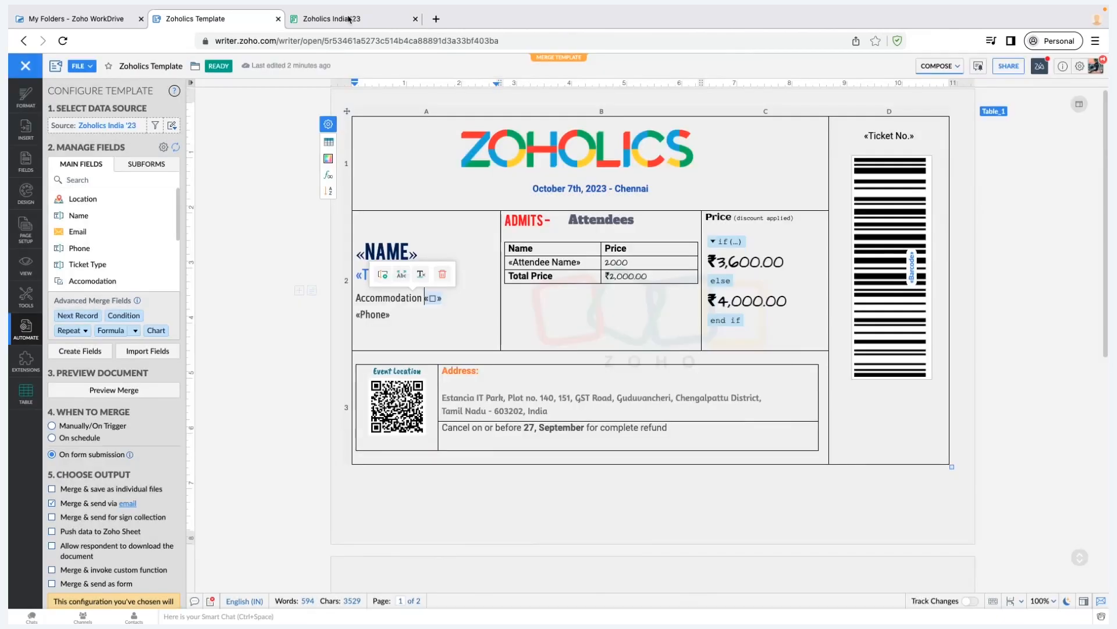
click(349, 19)
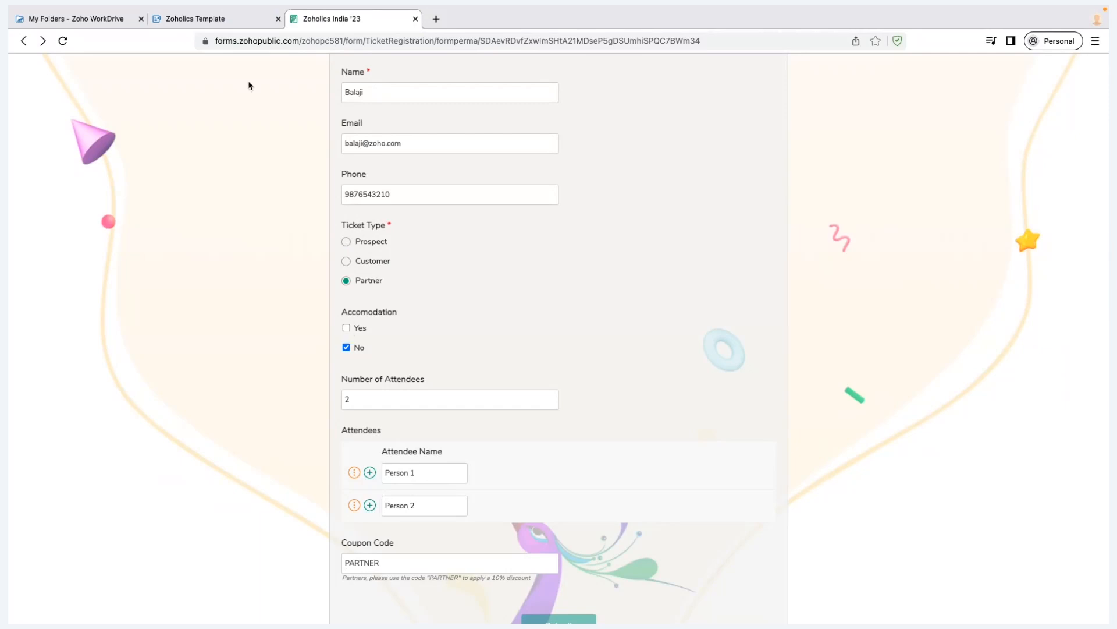
click(237, 16)
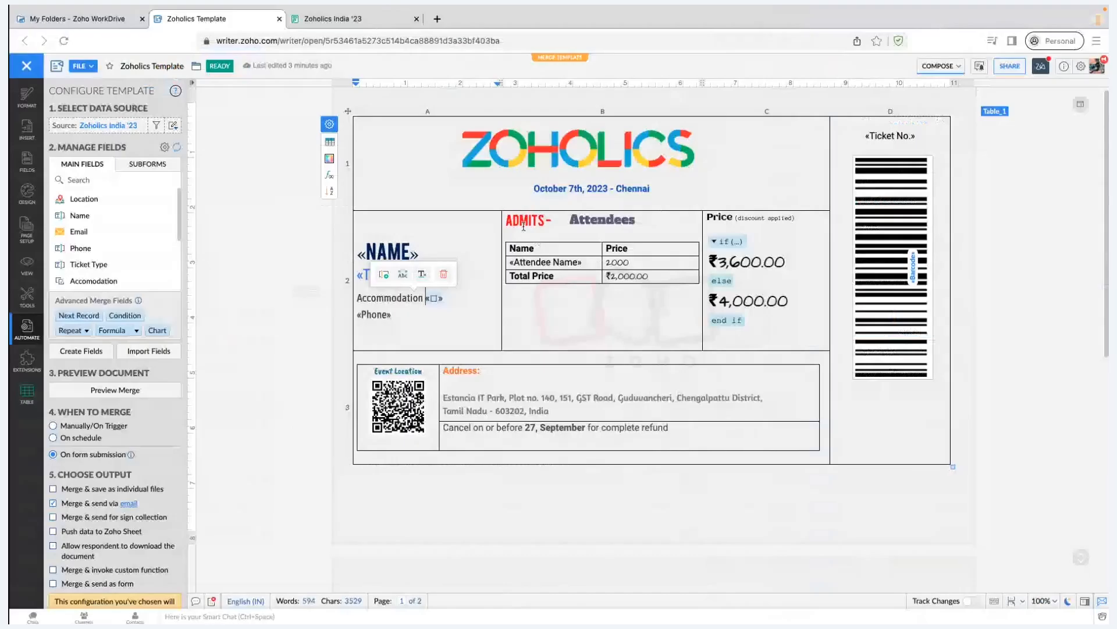
Check the Total Price cell's =SUM(ABOVE) formula, then review the filled registration form
double_click(514, 224)
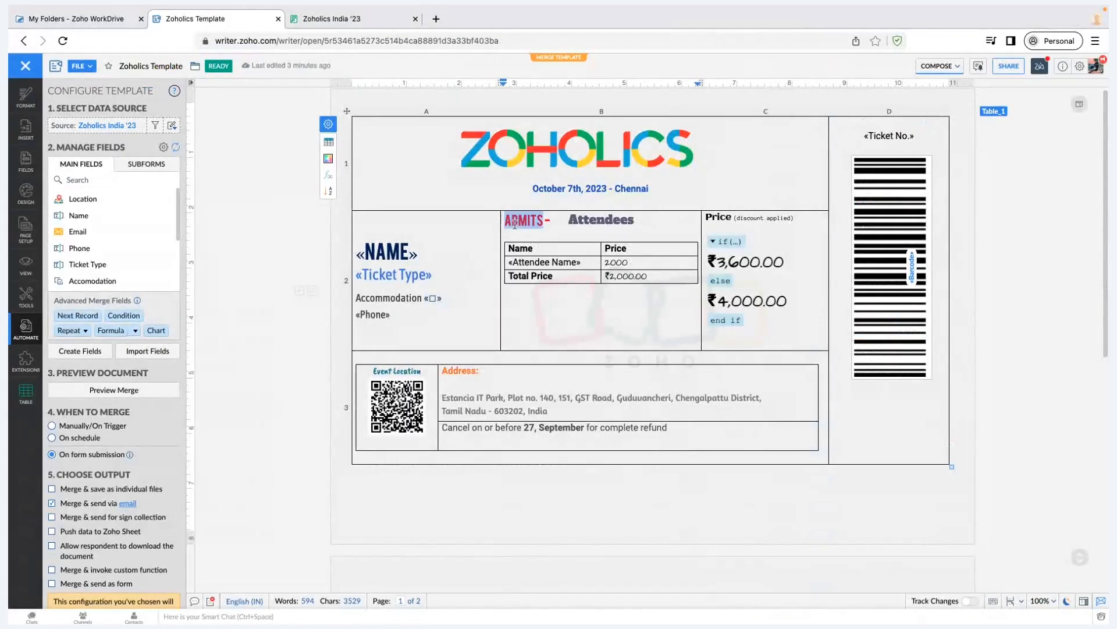
click(606, 223)
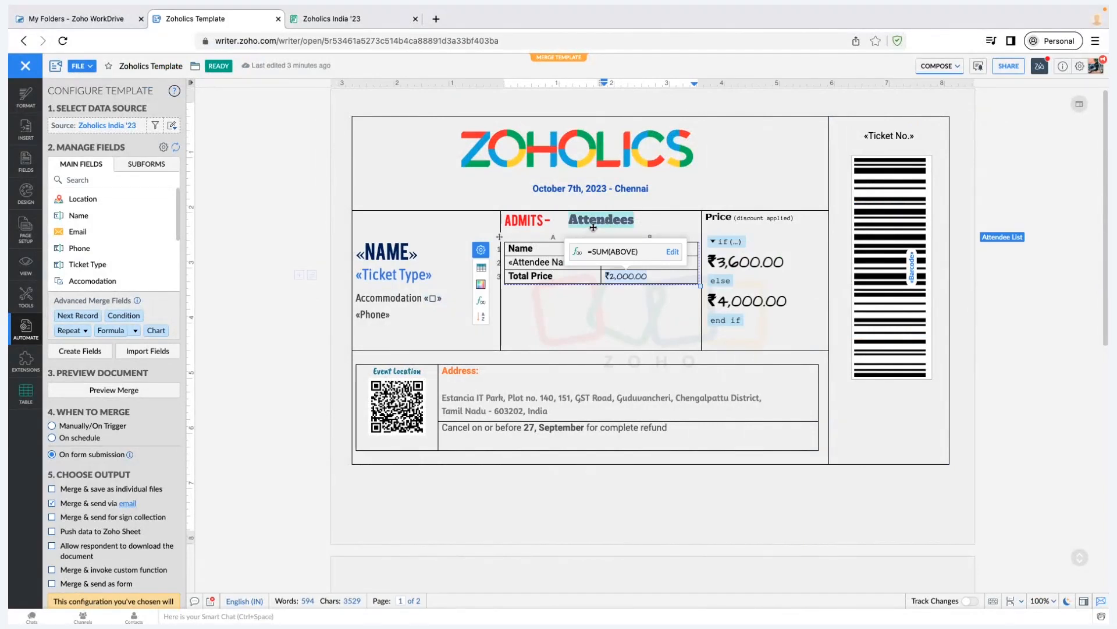
key(ctrl+Tab)
scroll(399, 383, down, 1)
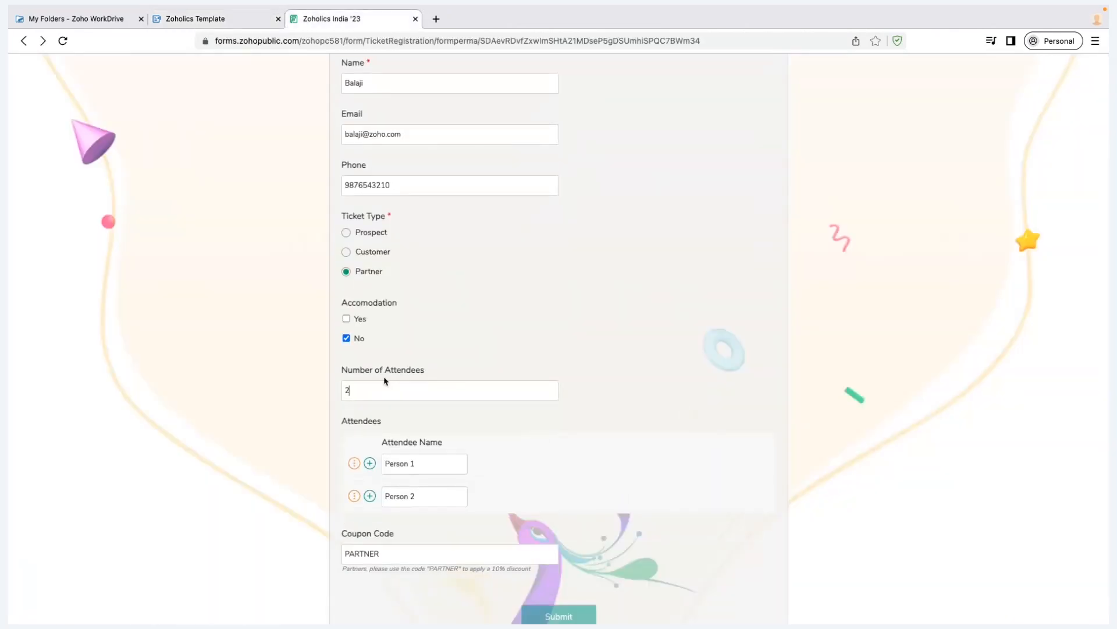
scroll(384, 379, down, 2)
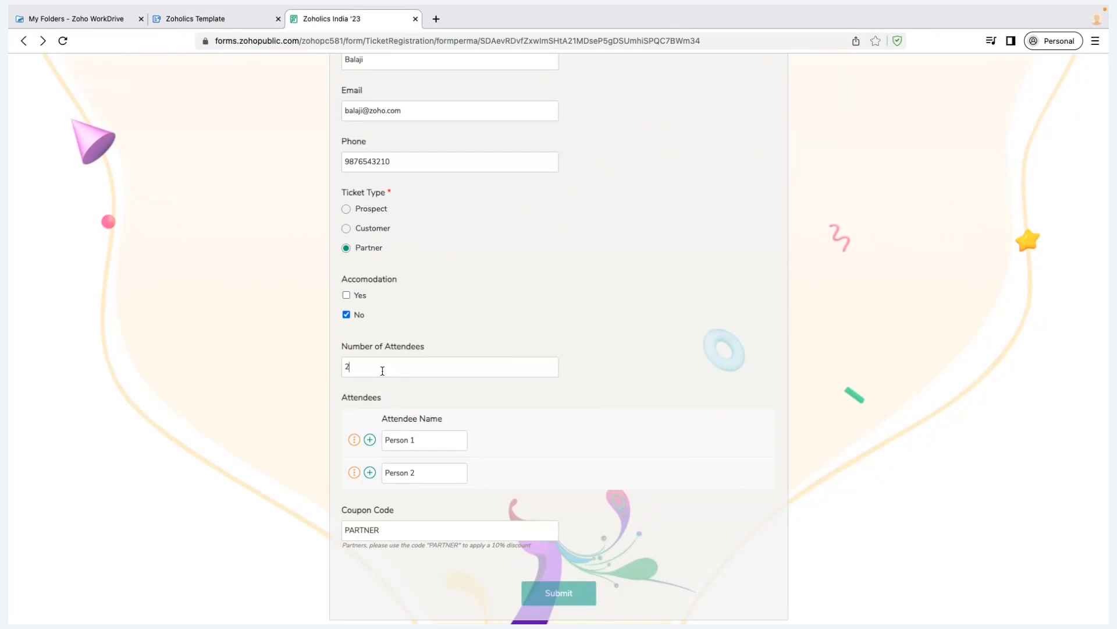
scroll(382, 371, up, 6)
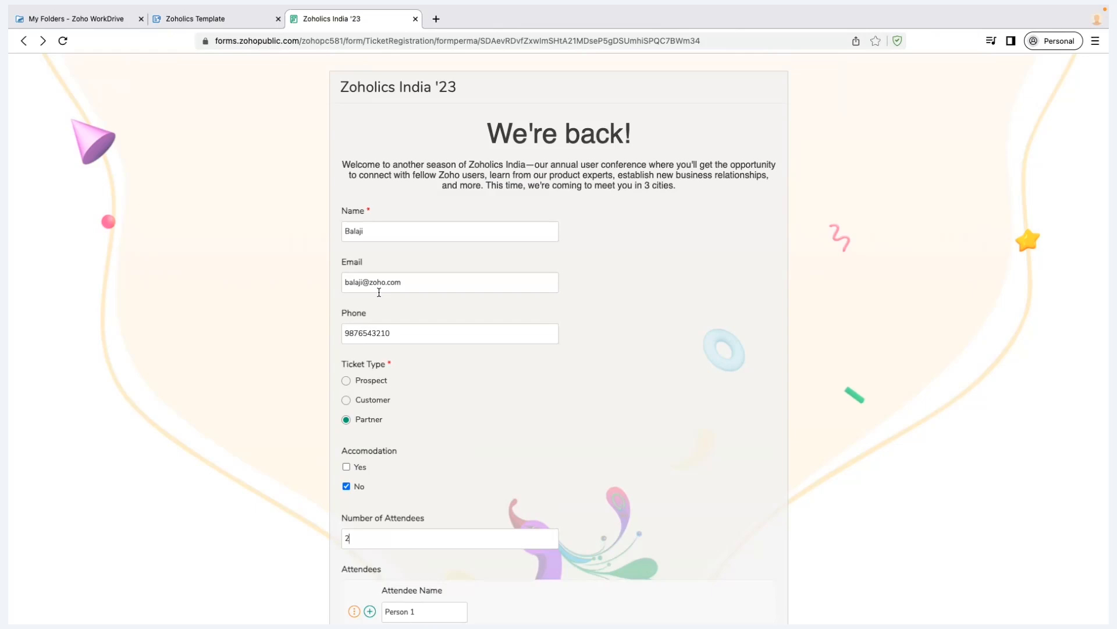
scroll(372, 279, down, 2)
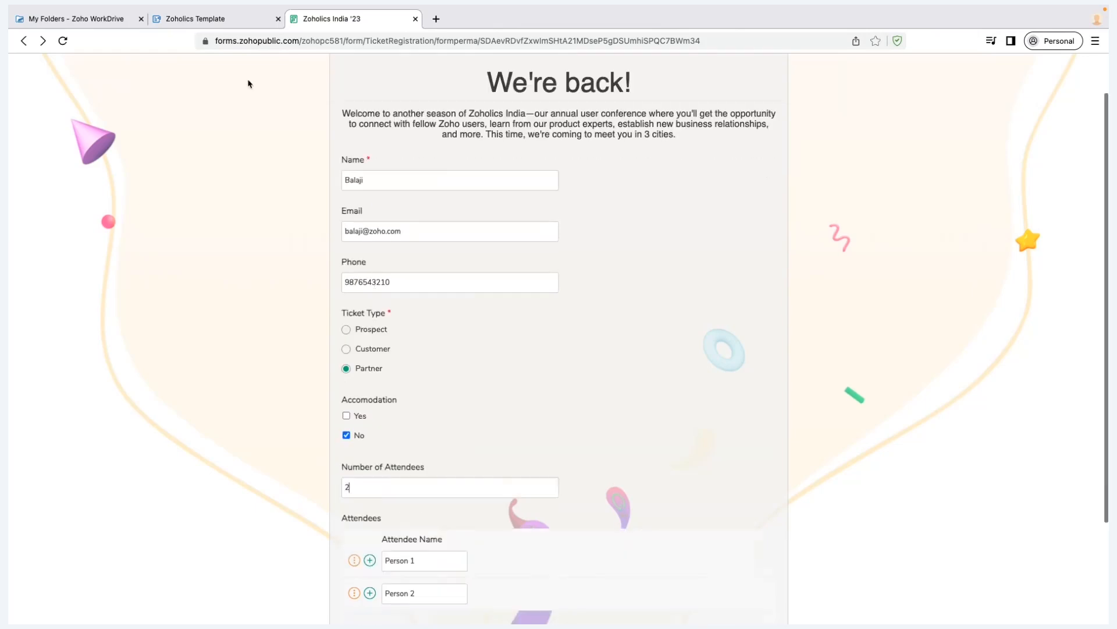
Return to the ticket template and show the FIELDS list in the sidebar
click(249, 19)
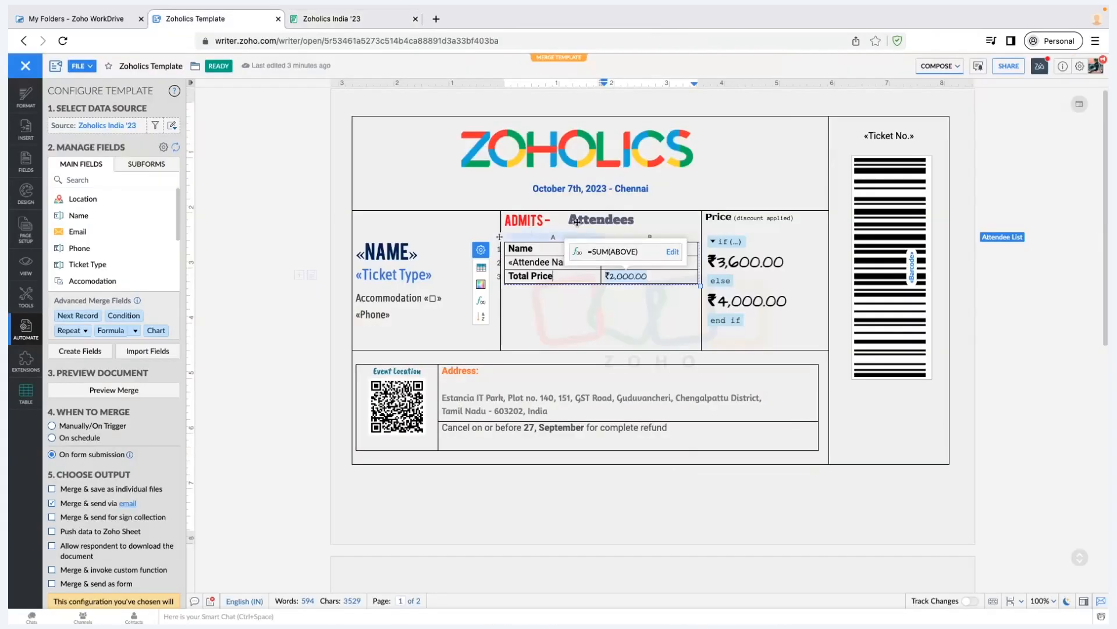
scroll(129, 233, down, 1)
scroll(129, 232, up, 1)
click(26, 163)
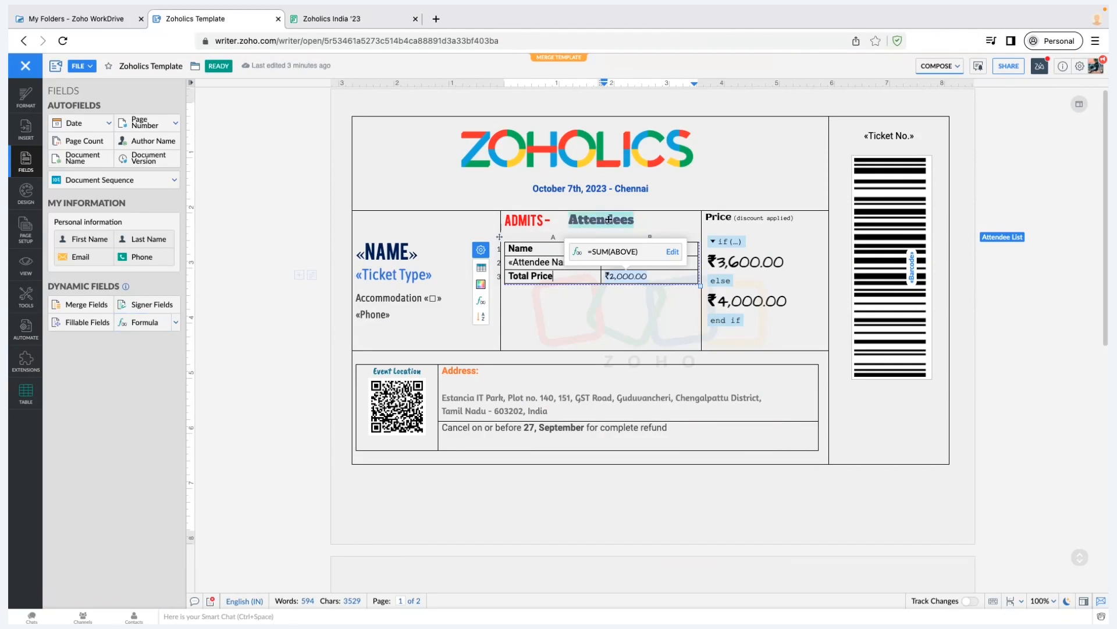
Compare the Attendees heading formula with the registration form, then close the editor unchanged
click(586, 219)
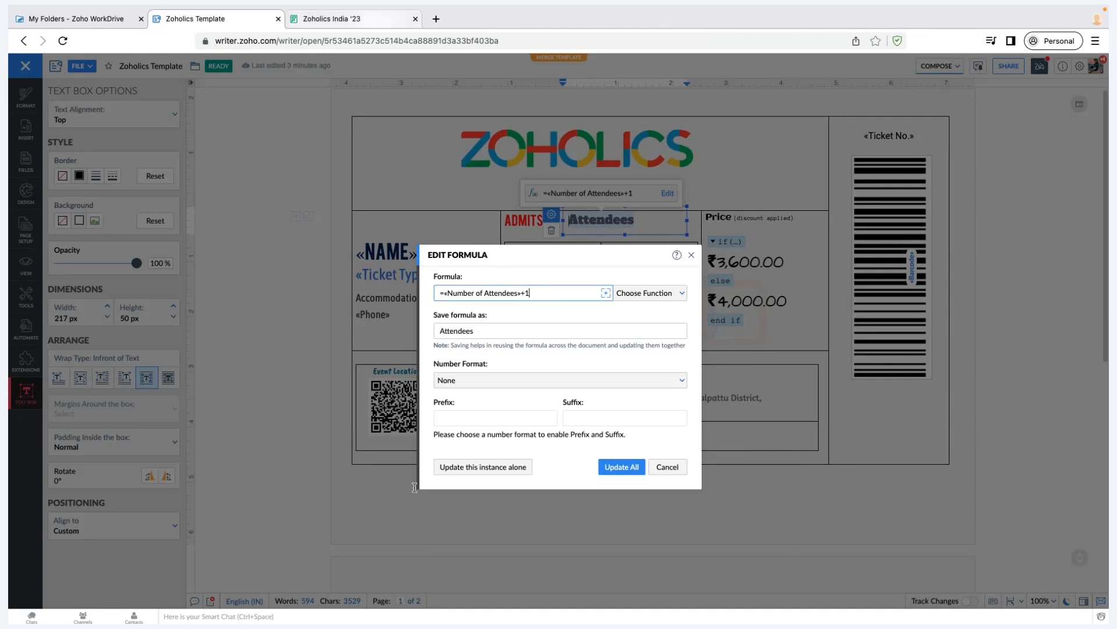
click(331, 18)
scroll(365, 466, down, 1)
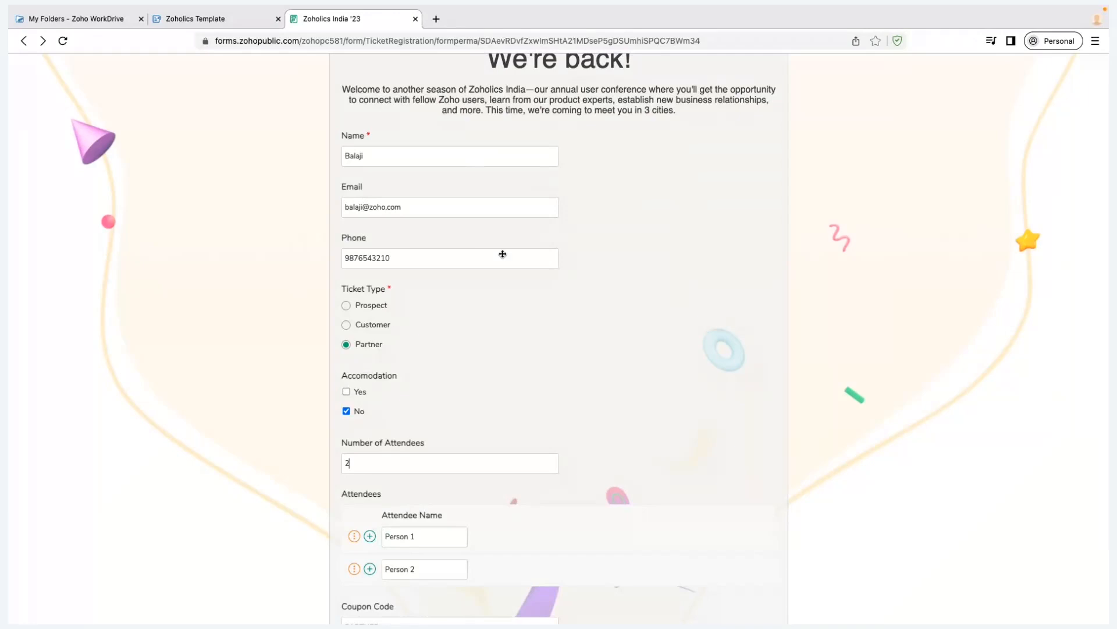
key(ctrl+shift+Tab)
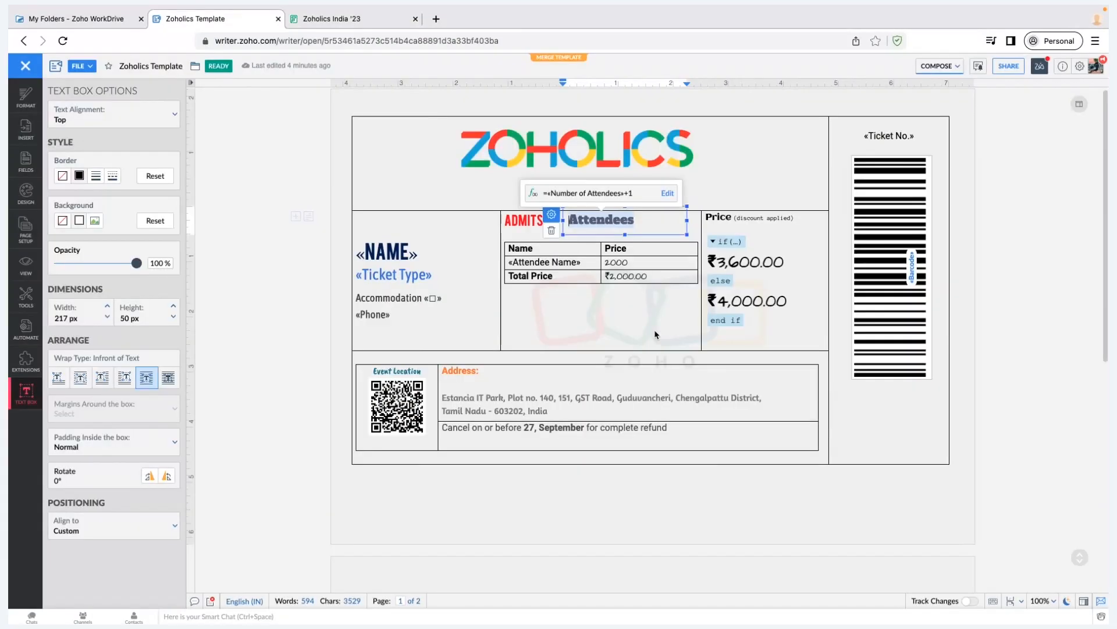
key(Escape)
Bring back the merge configuration and reselect the Attendees box to show =«Number of Attendees»+1
click(656, 334)
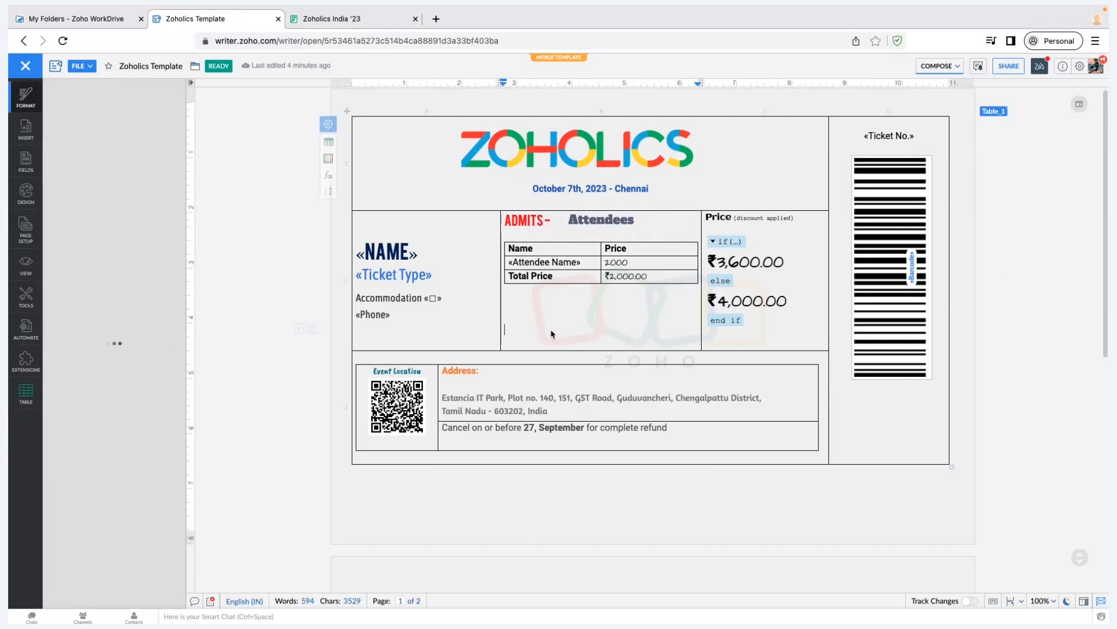
click(25, 329)
click(578, 223)
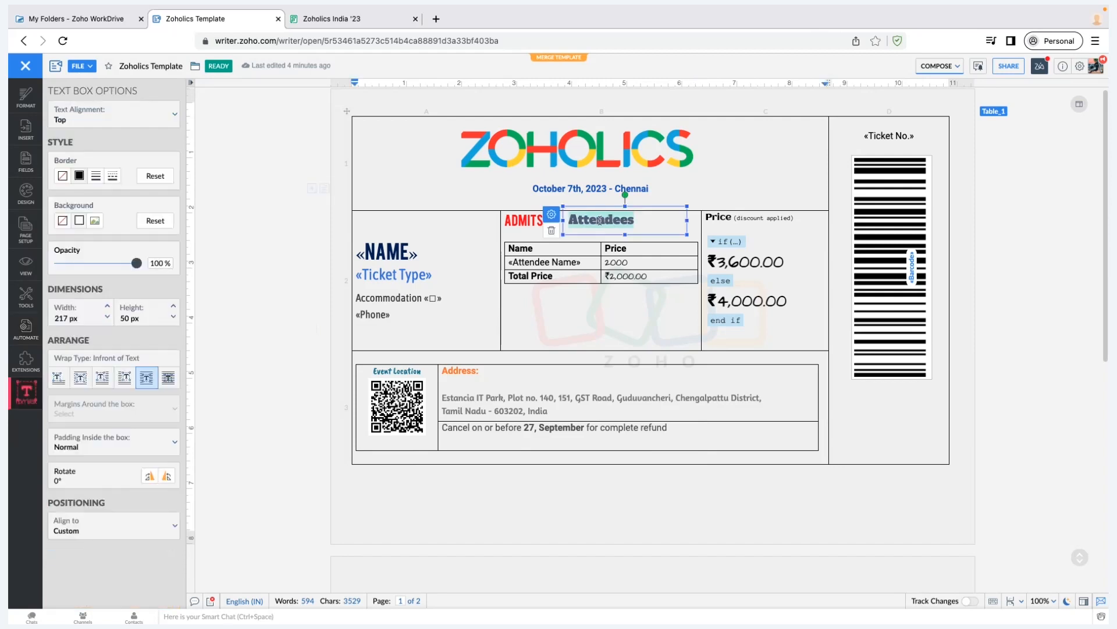
click(609, 218)
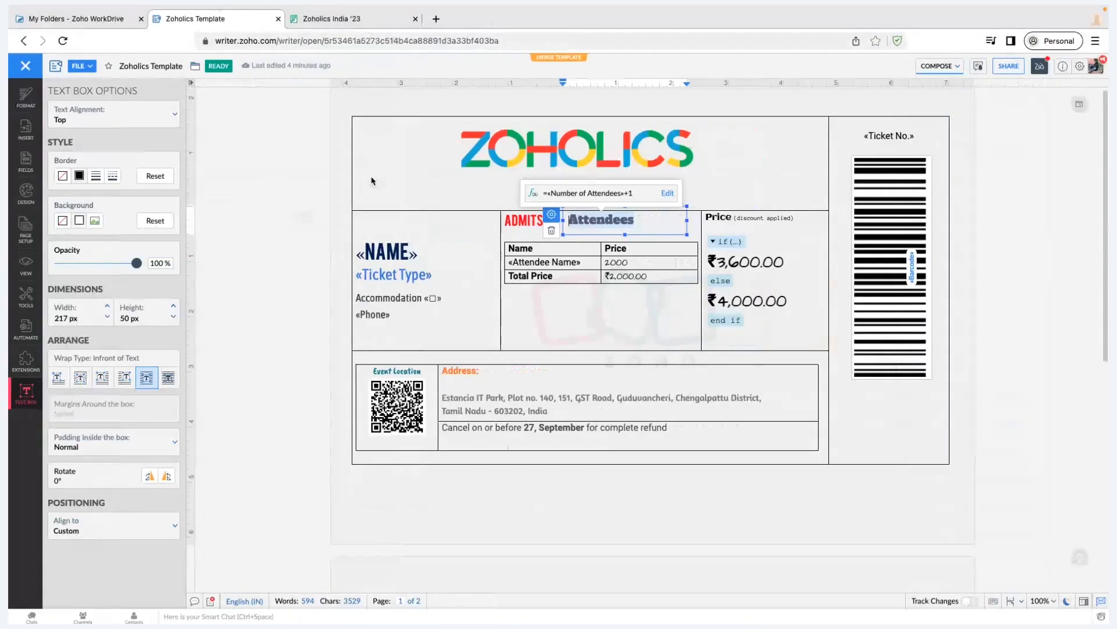
key(ctrl+Tab)
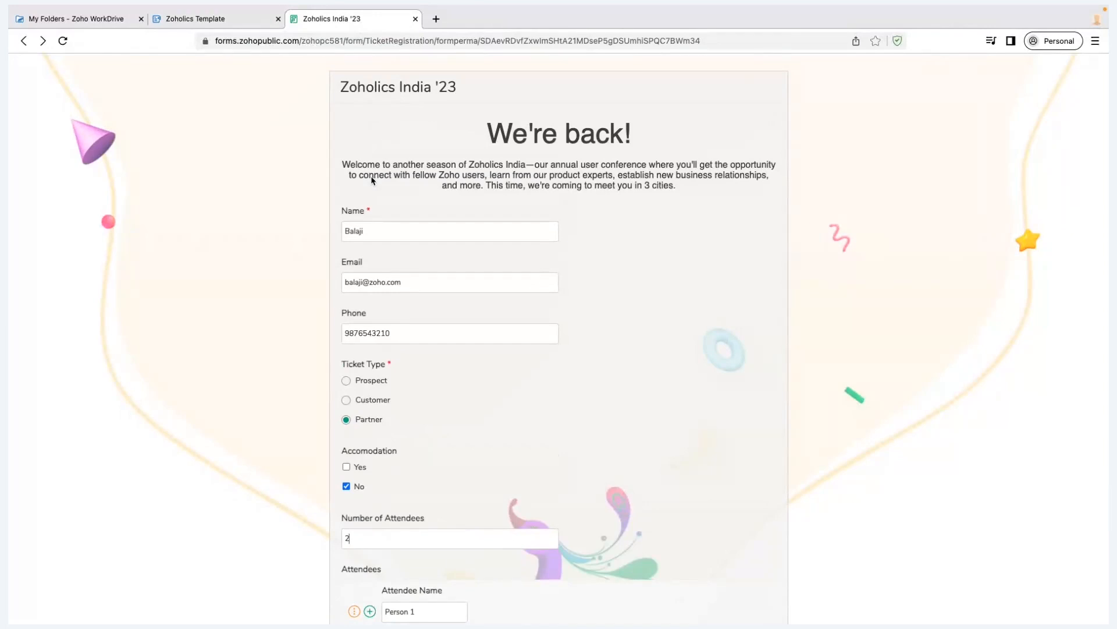
Scroll through the two-attendee registration entry, then return to the template's attendee price table
scroll(372, 181, down, 2)
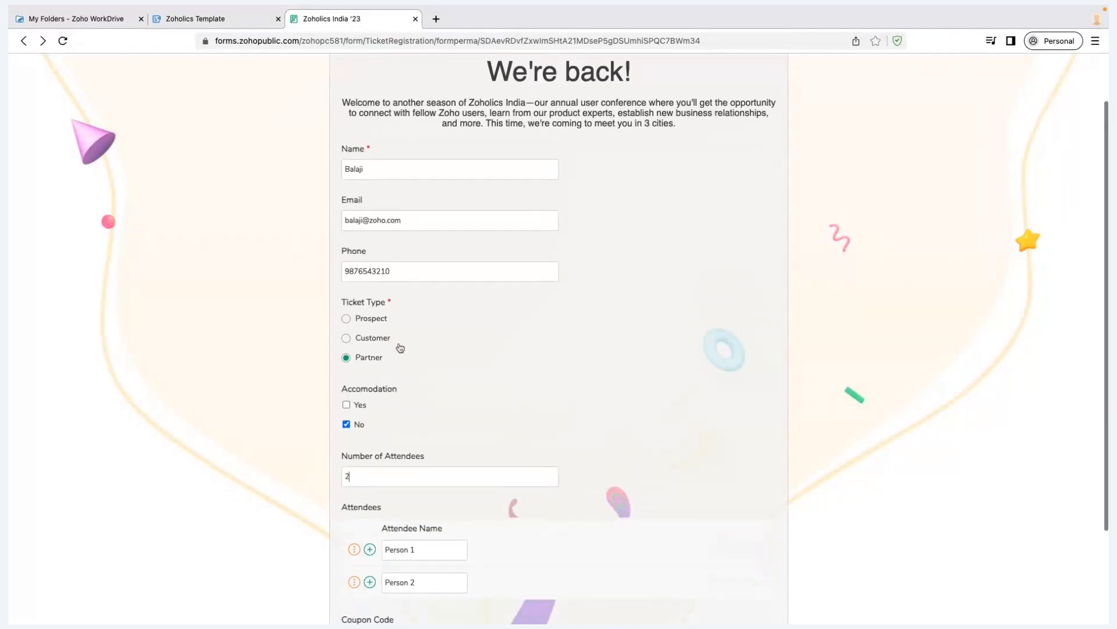
scroll(372, 411, down, 4)
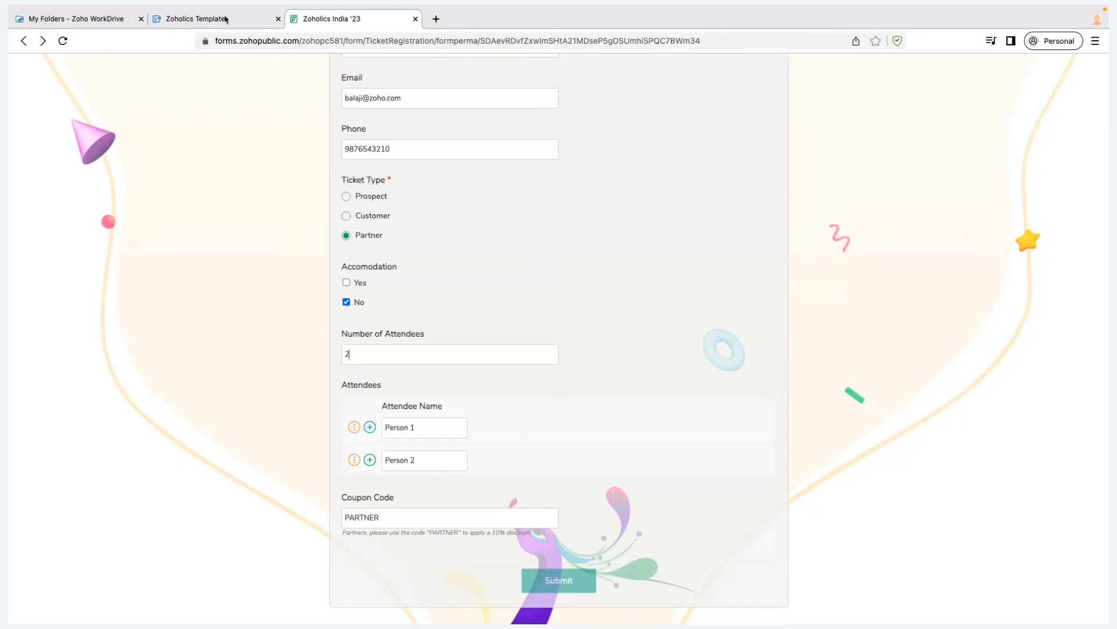
key(ctrl+shift+Tab)
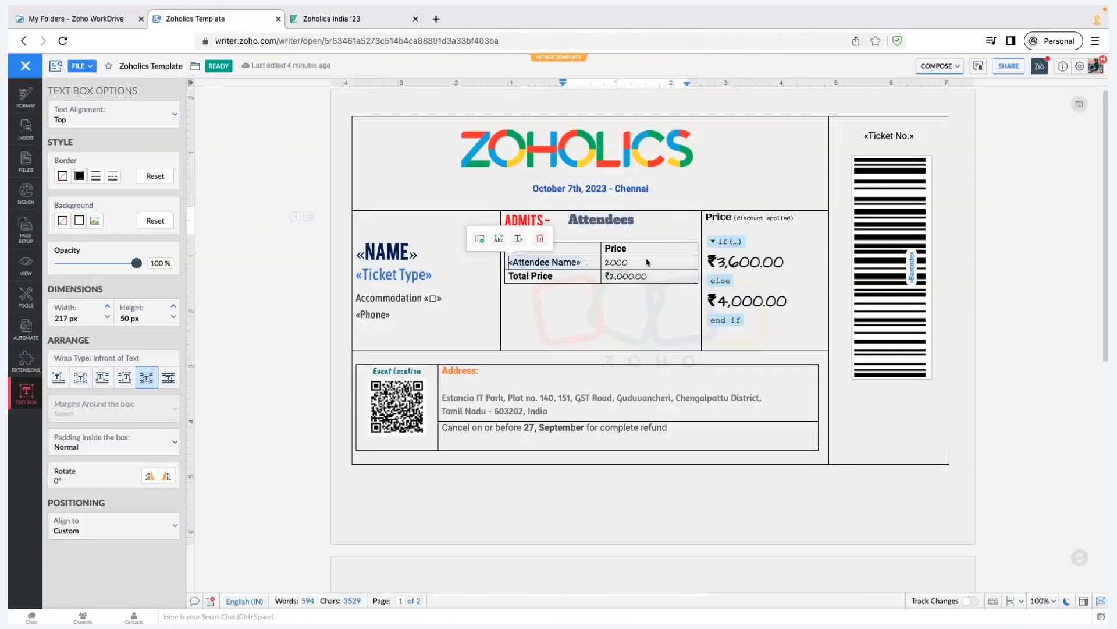
click(644, 264)
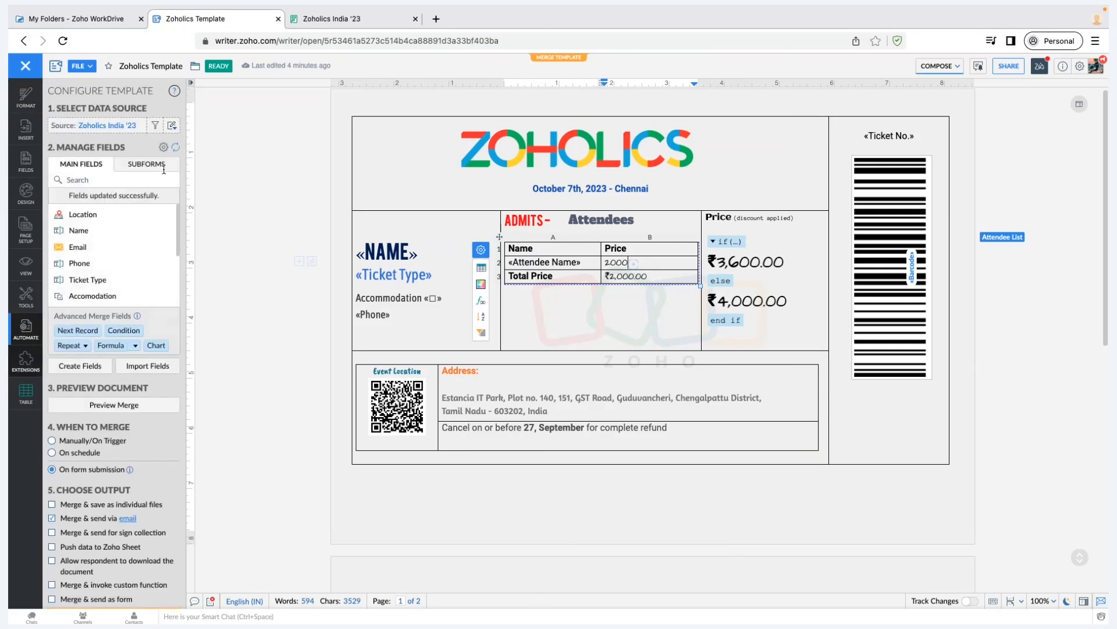
Insert the Attendees subform's Attendee Name field as repeating table rows
click(159, 166)
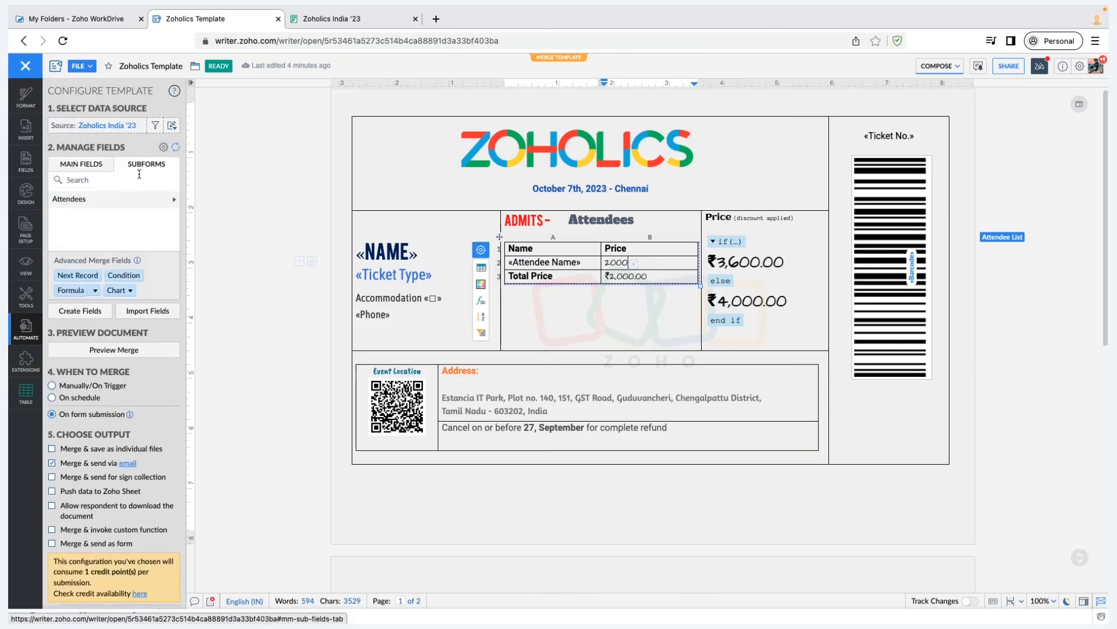
click(174, 200)
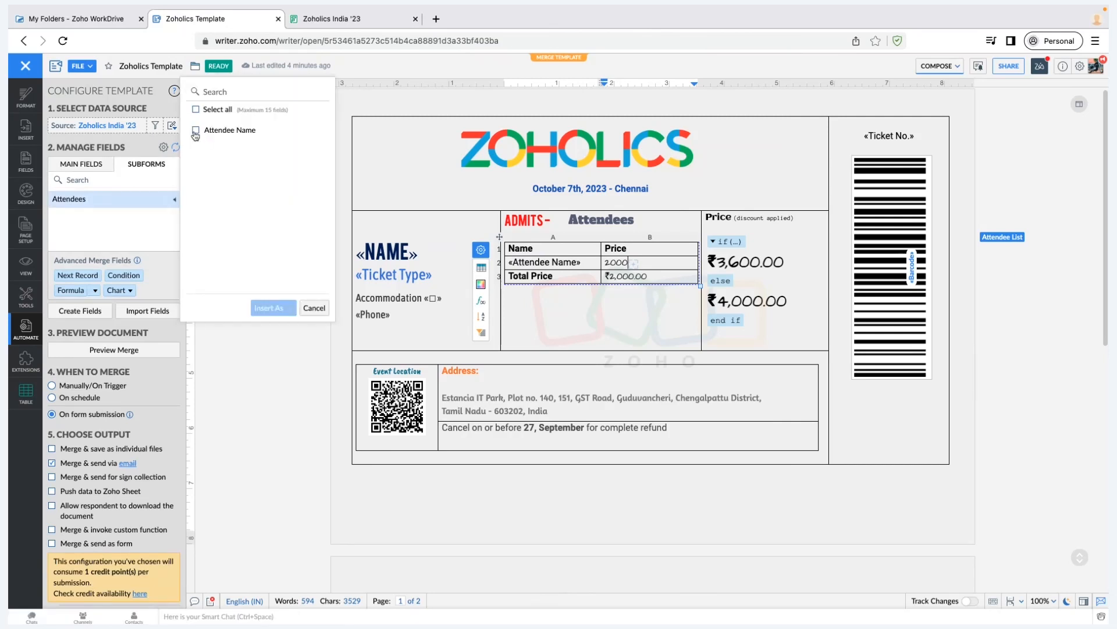
click(196, 130)
click(291, 309)
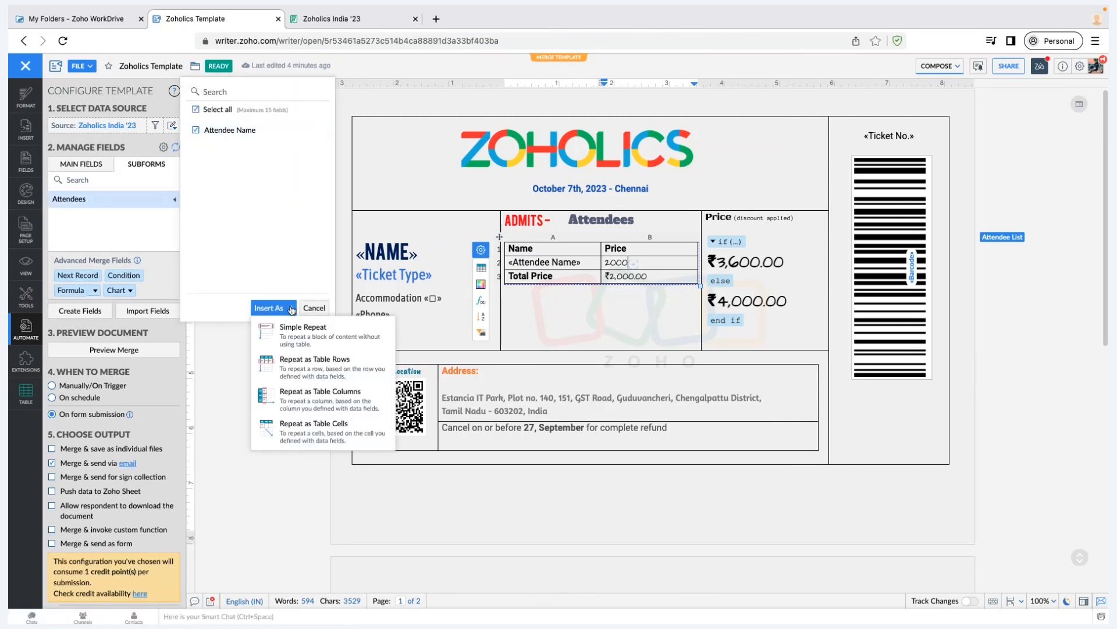
click(301, 379)
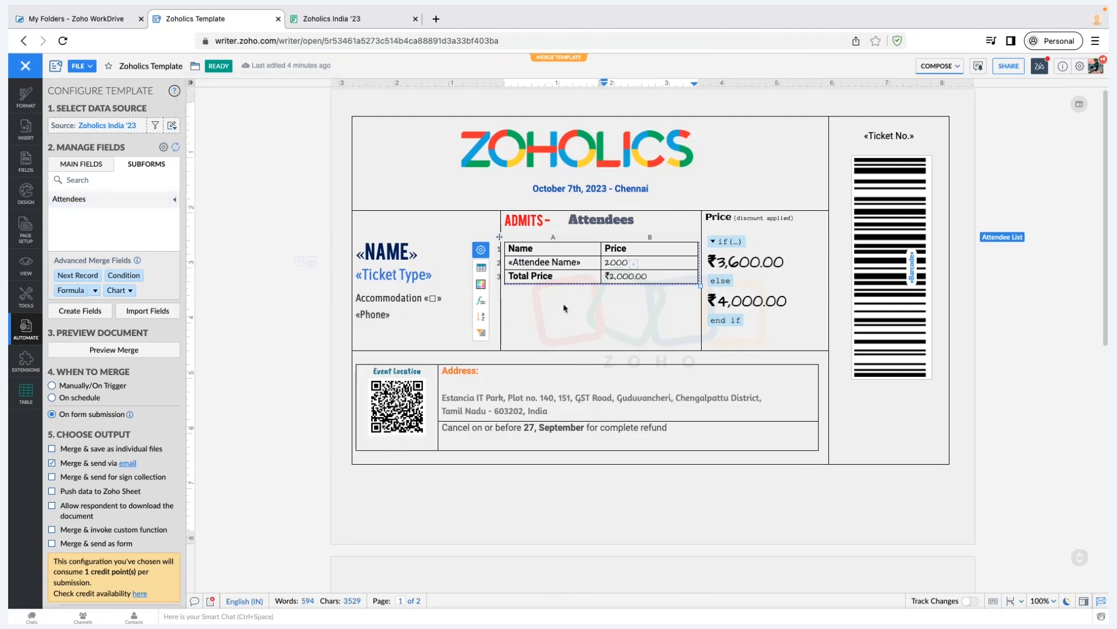
Preview the template merged with the form records
click(575, 260)
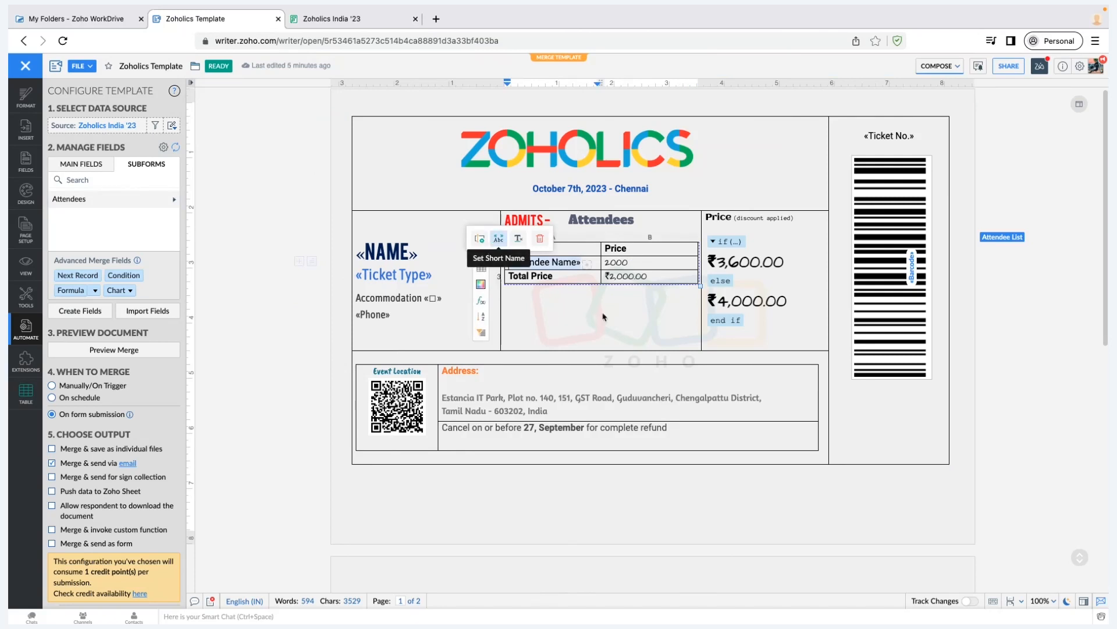
click(597, 263)
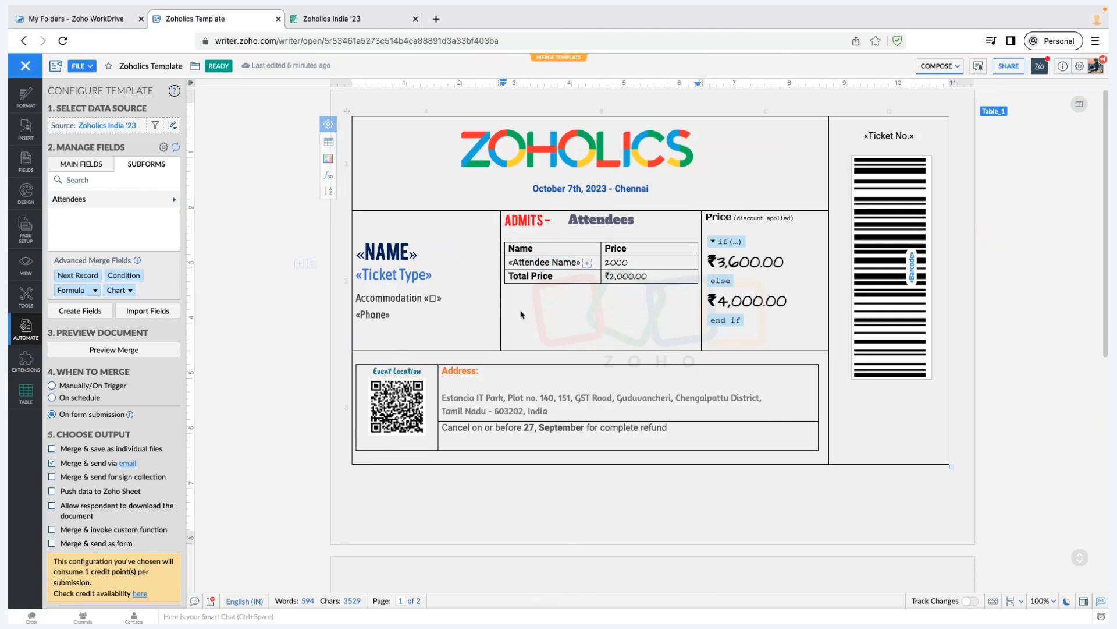
click(106, 350)
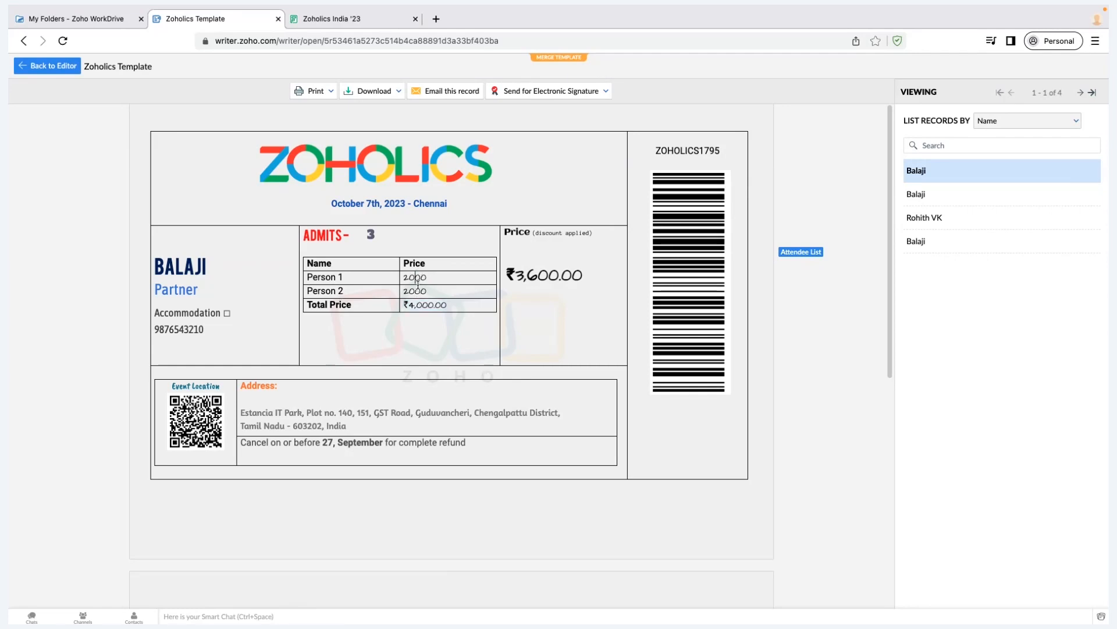
Inspect the preview's Total Price =SUM(ABOVE) formula, then dismiss it
click(433, 308)
click(438, 330)
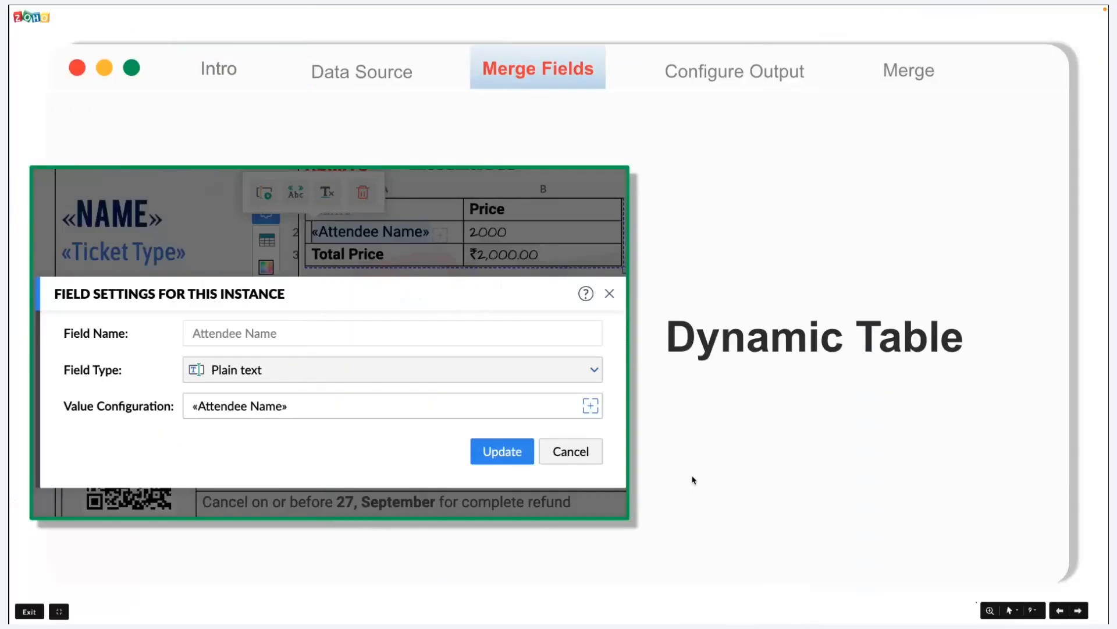
Advance to the Formula Referencing slide and return to the browser
key(Right)
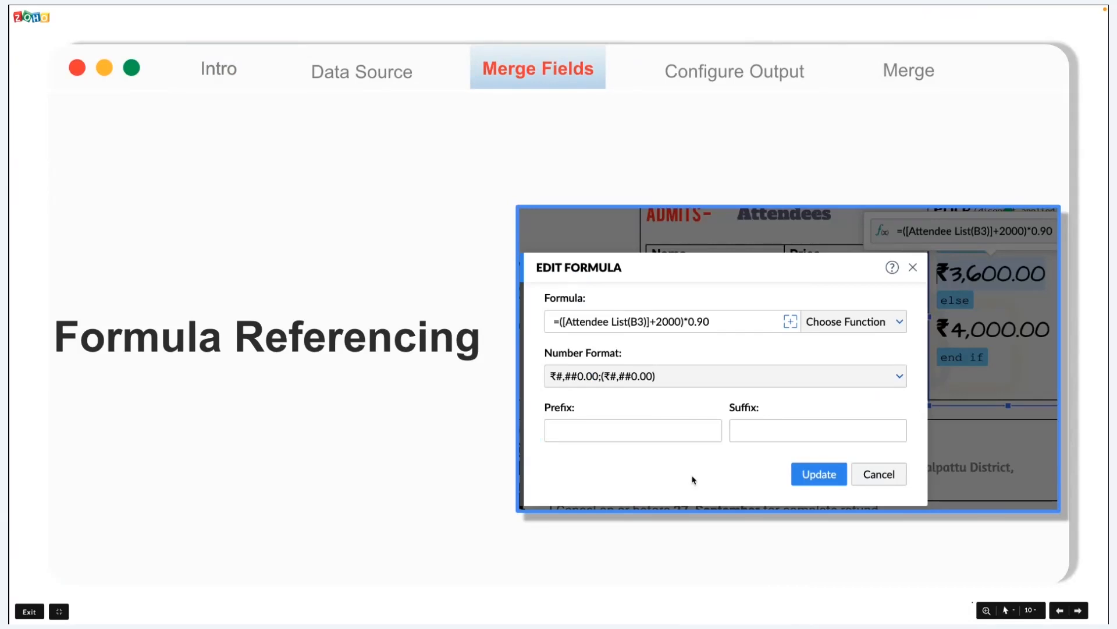
key(ctrl+Right)
Open the Zoholics India '23 registration and highlight its Coupon Code field and PARTNER value
click(328, 24)
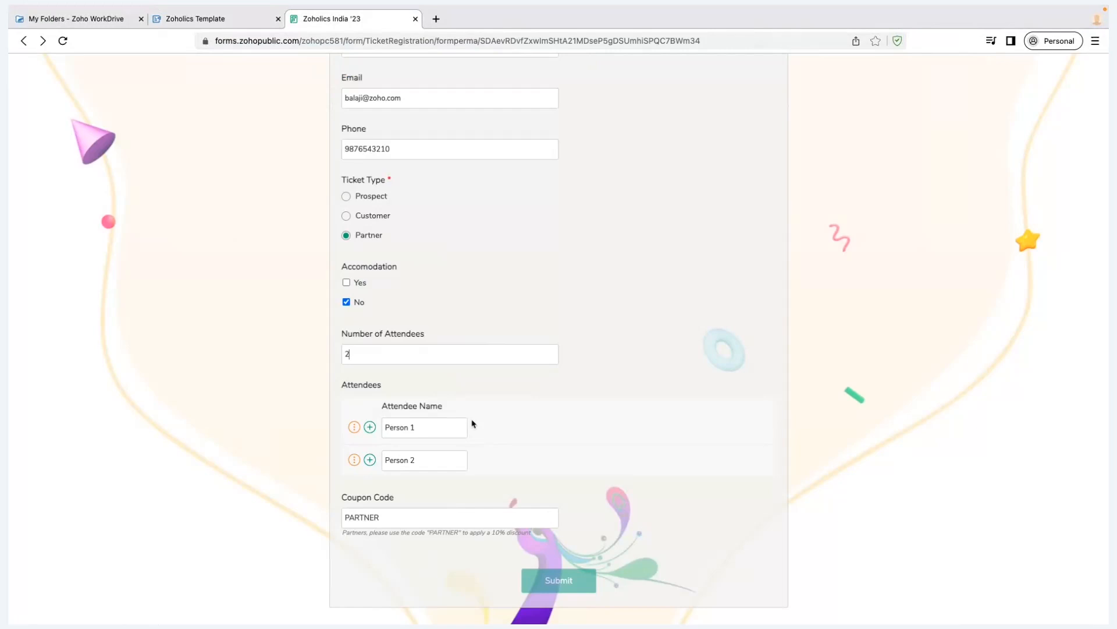
triple_click(423, 502)
click(398, 527)
double_click(410, 521)
click(413, 555)
View the price box's display condition unchanged, plus the ₹3,600.00 and Total Price SUM formulas
click(220, 23)
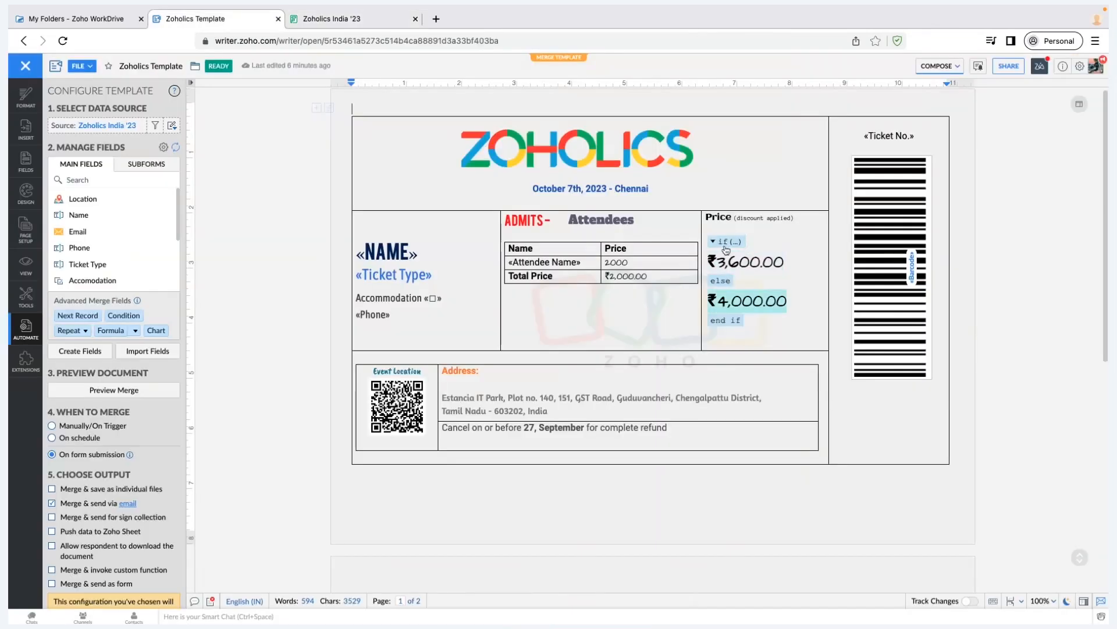
click(731, 246)
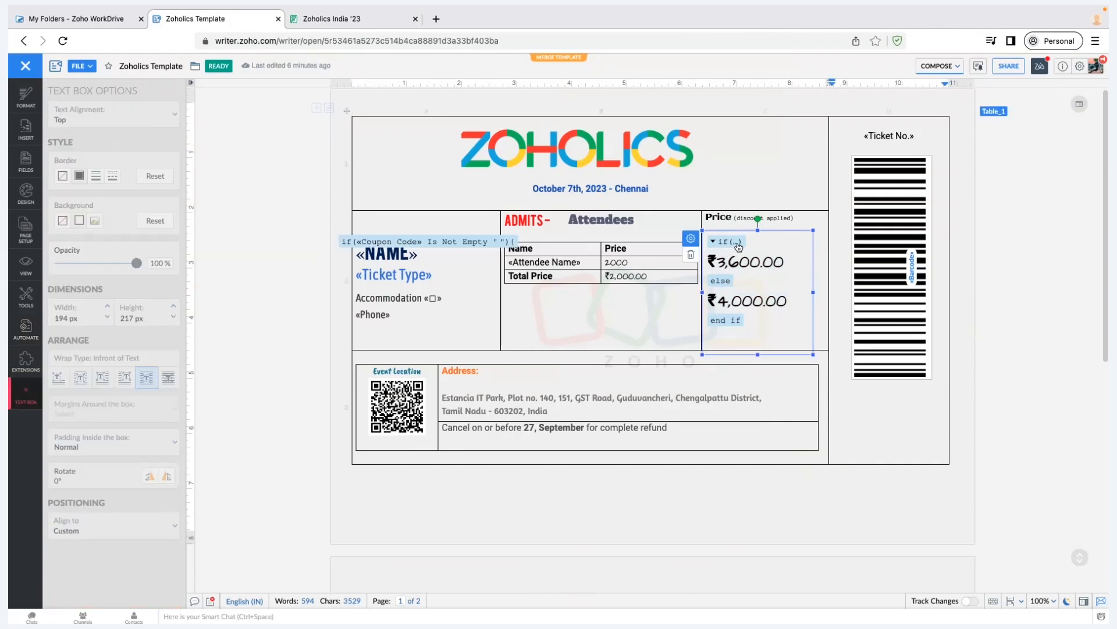
click(486, 351)
click(761, 384)
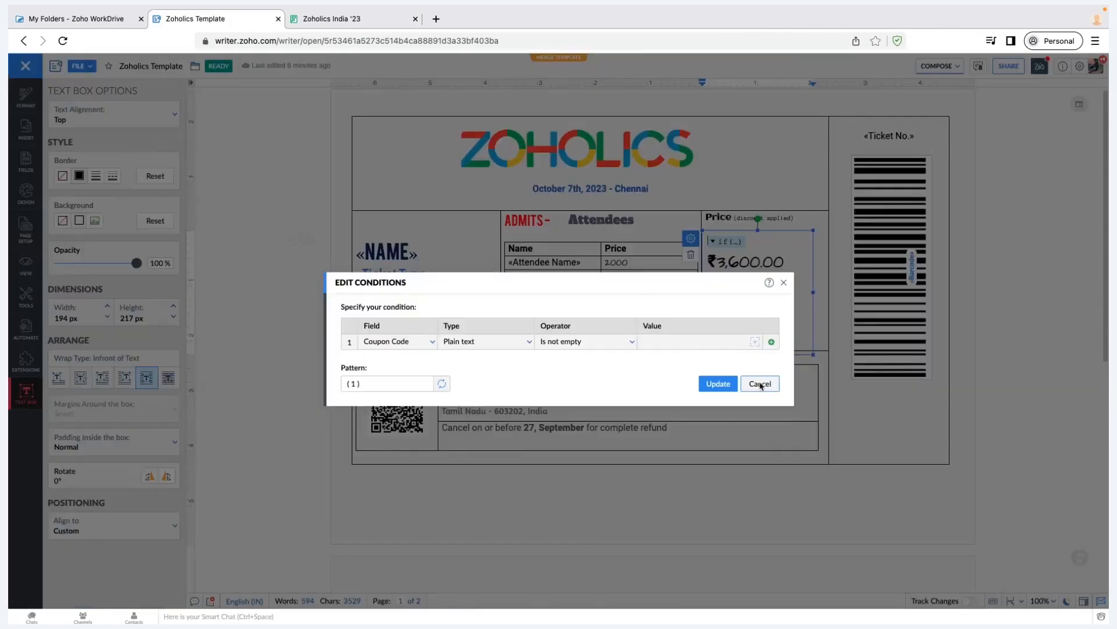
click(745, 261)
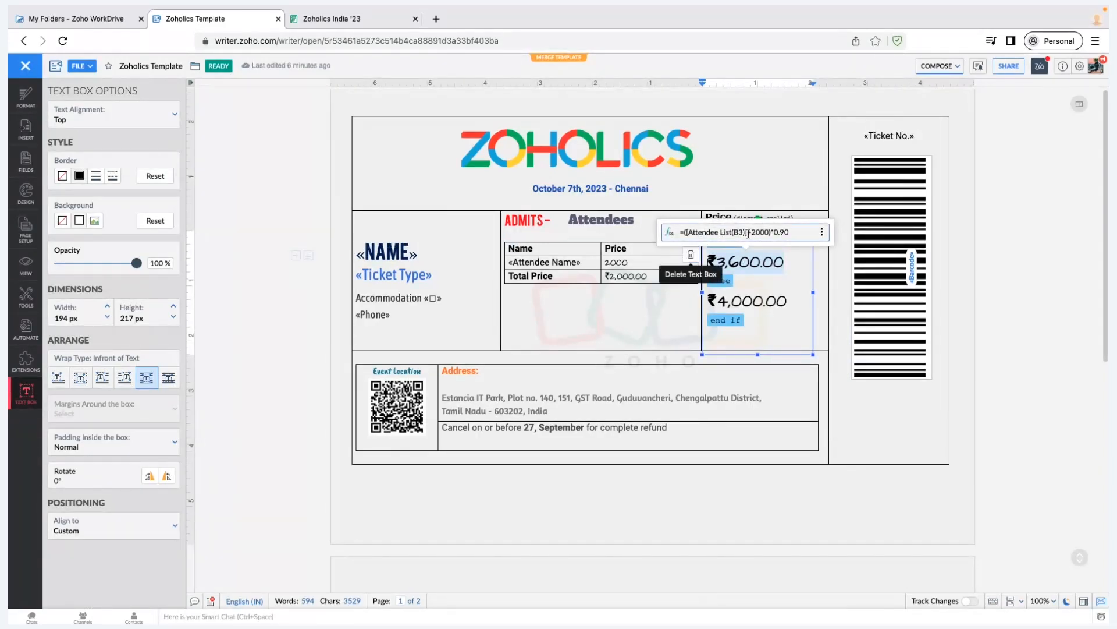
click(637, 274)
click(614, 276)
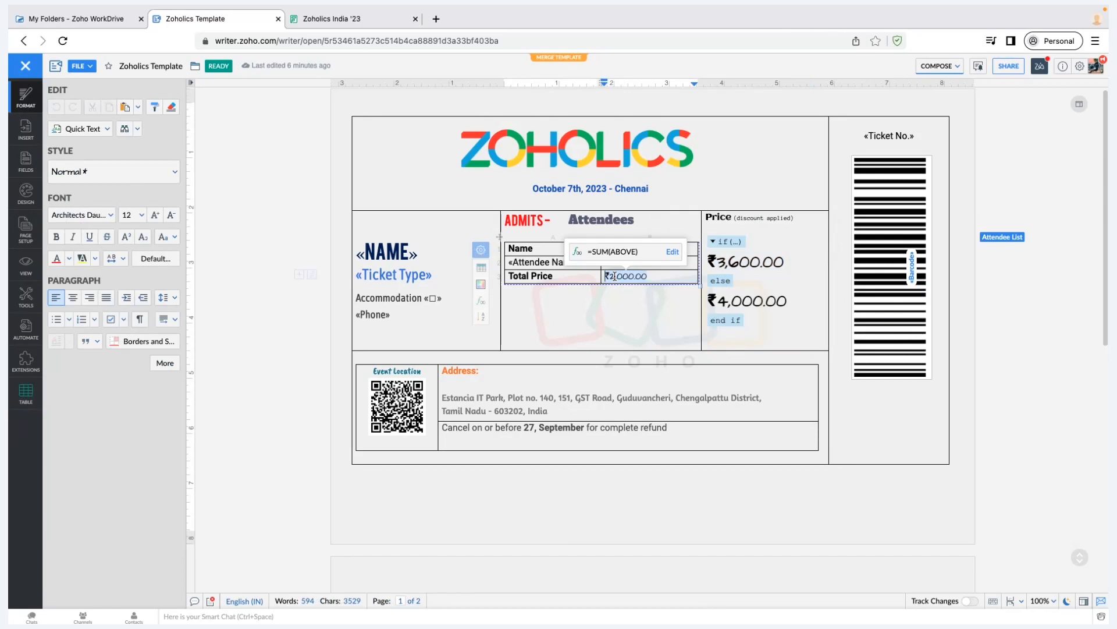
Review the 0.90 discount formula, the Coupon Code condition, and the ₹4,000.00 full-price formula
click(744, 263)
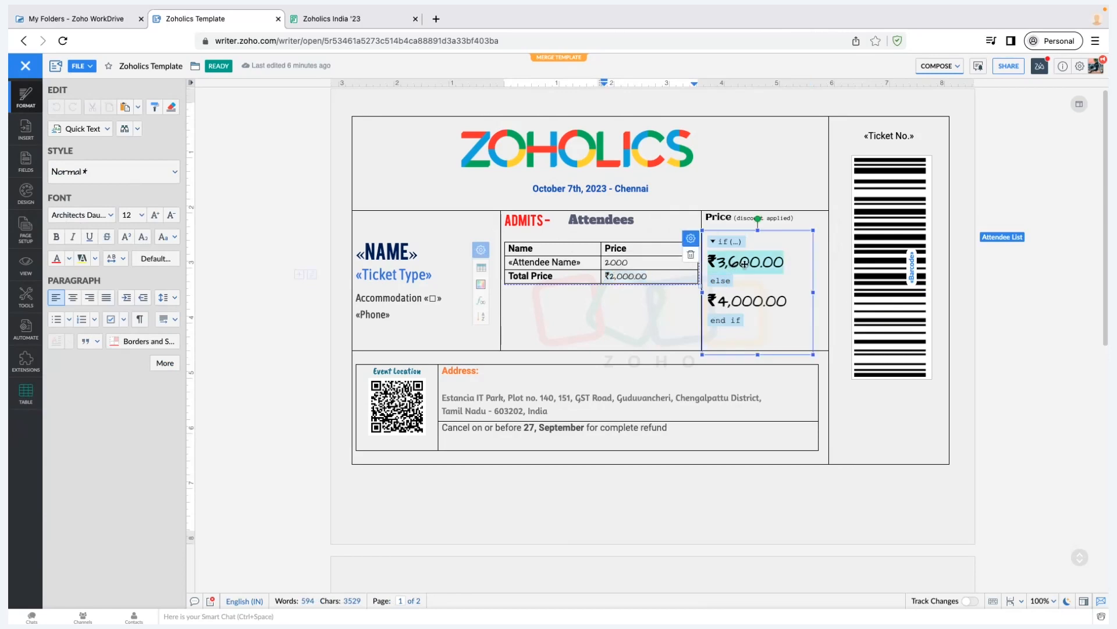
click(746, 264)
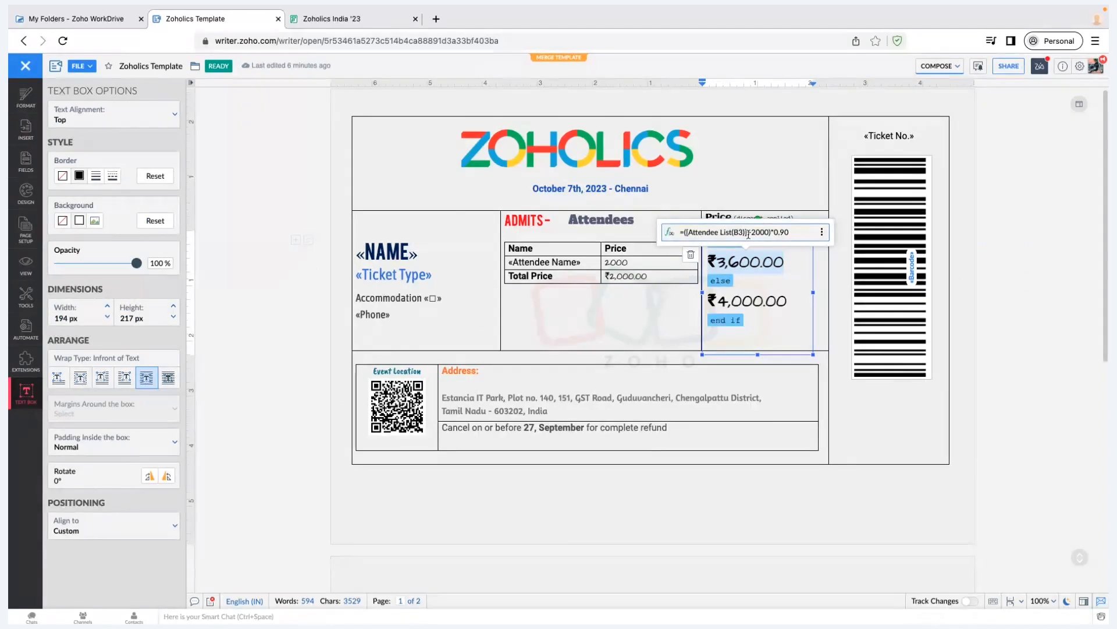
click(794, 235)
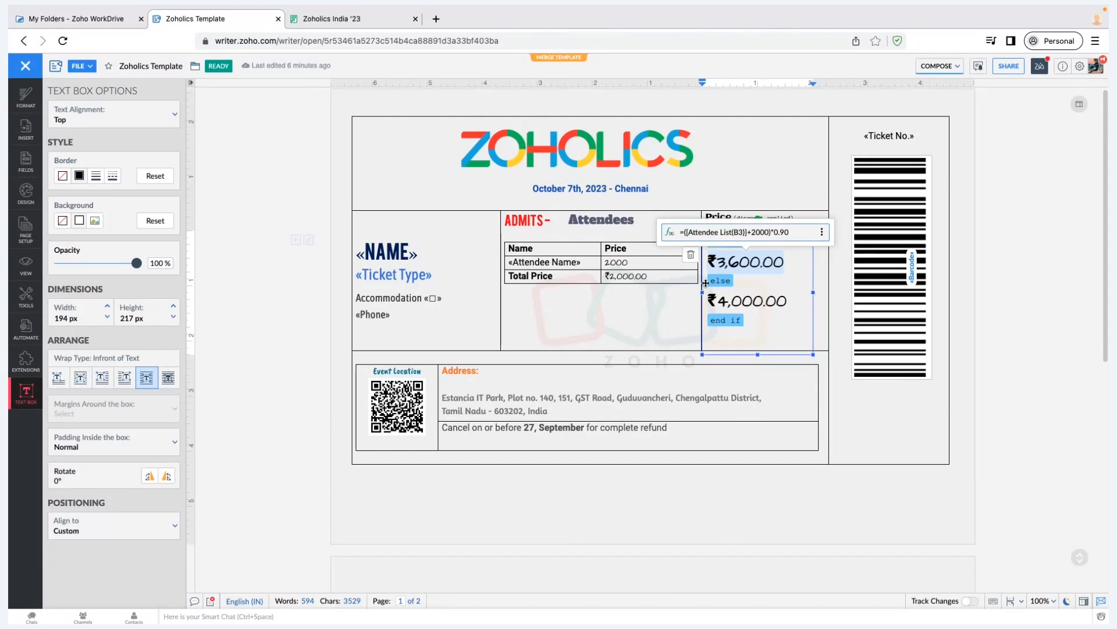
click(721, 244)
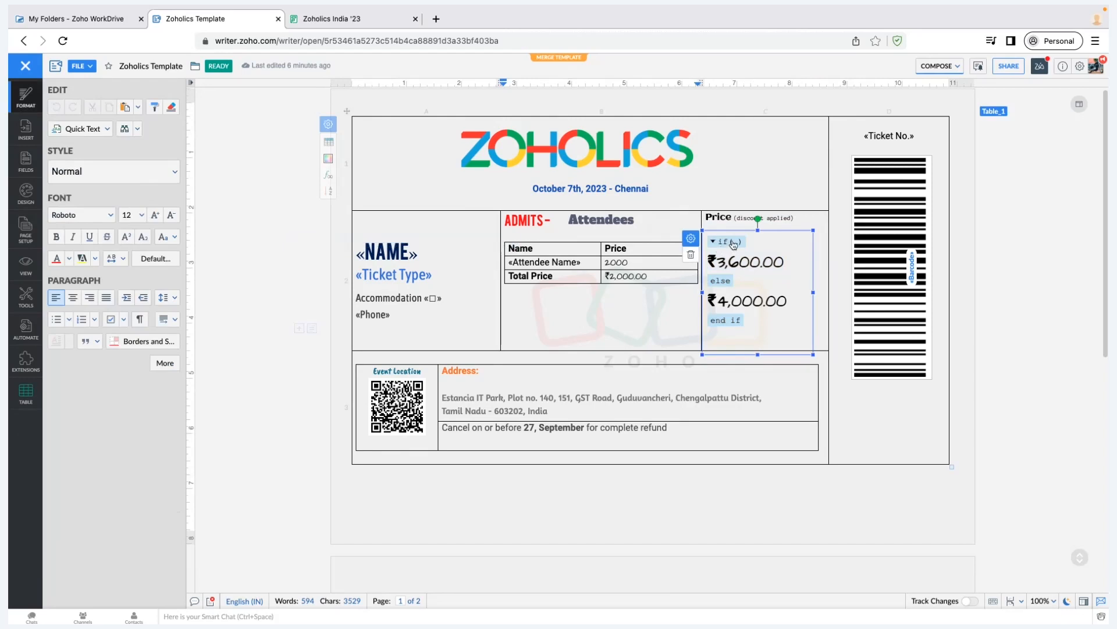
click(733, 242)
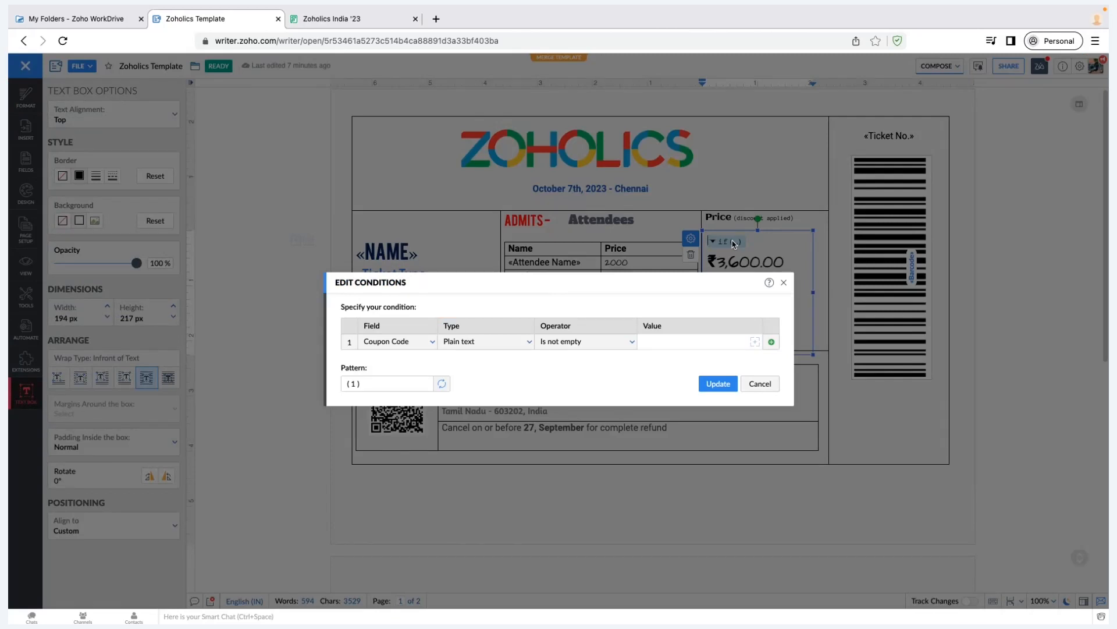
click(764, 260)
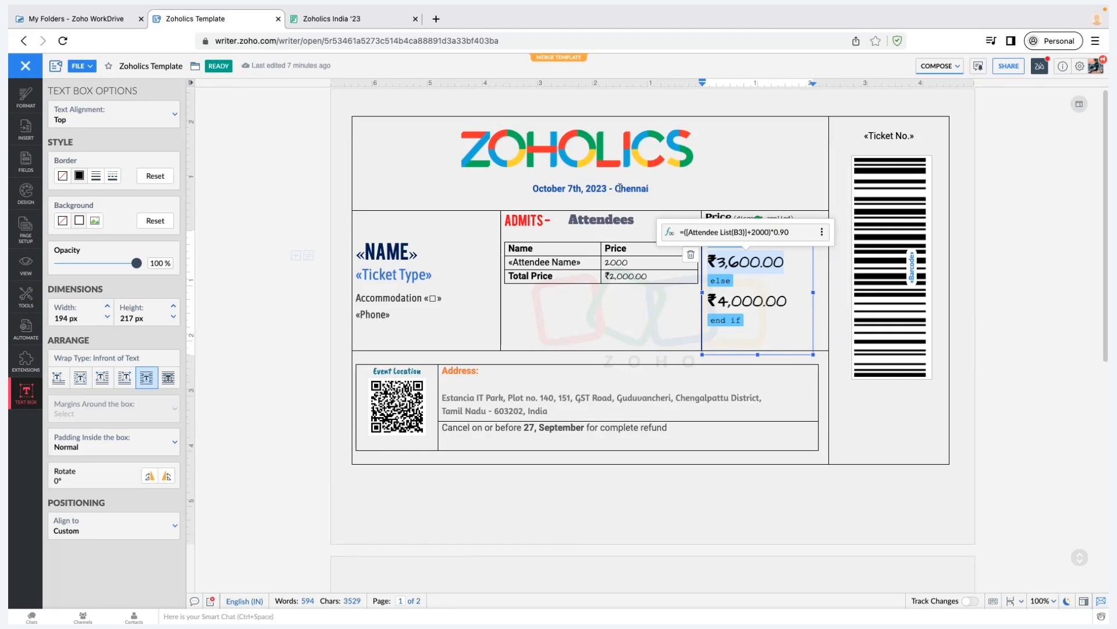
click(749, 300)
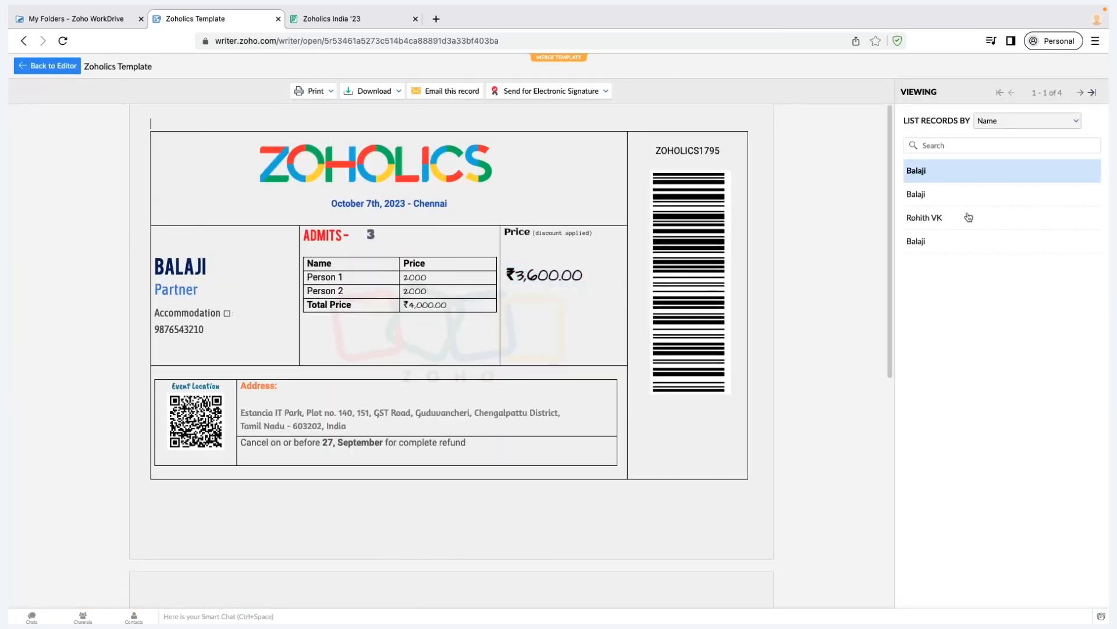
click(937, 249)
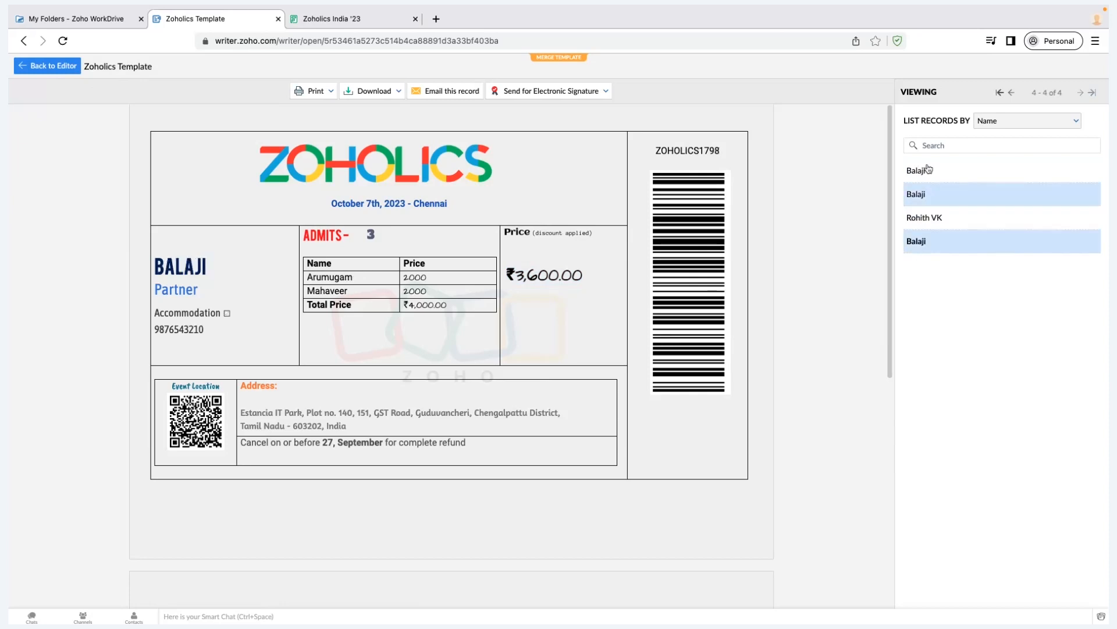
click(51, 69)
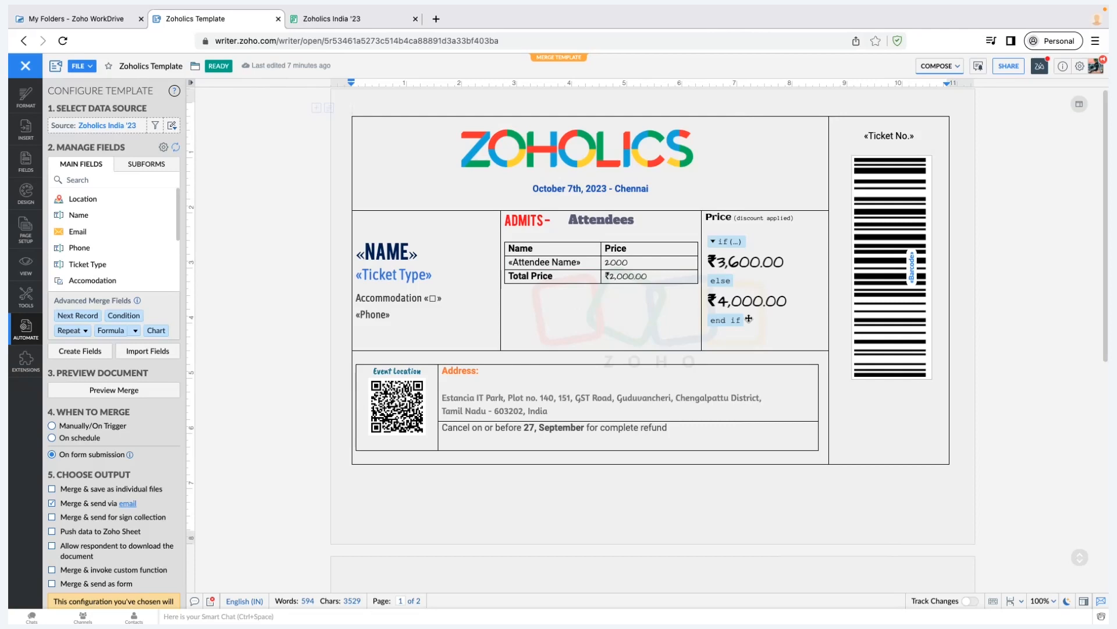
click(610, 219)
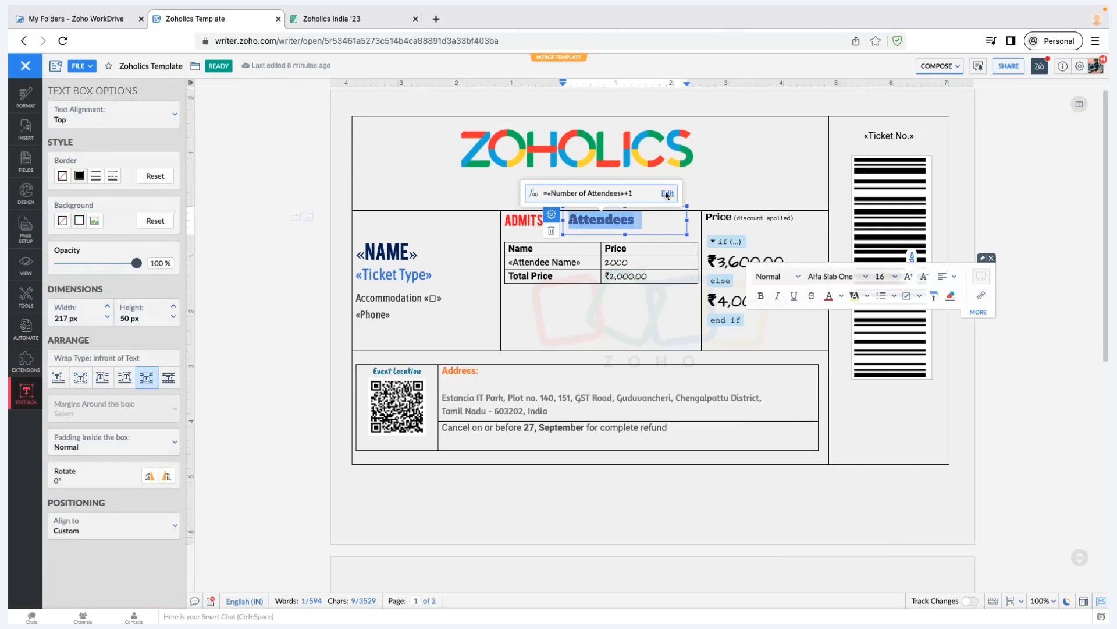
click(667, 194)
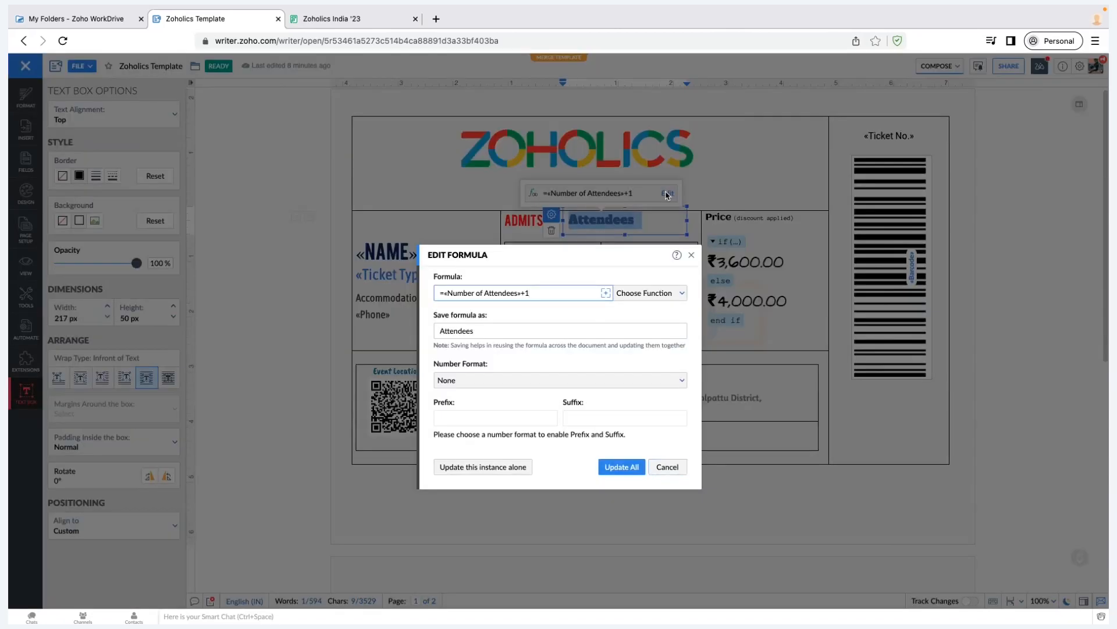
click(606, 294)
mouse_move(626, 309)
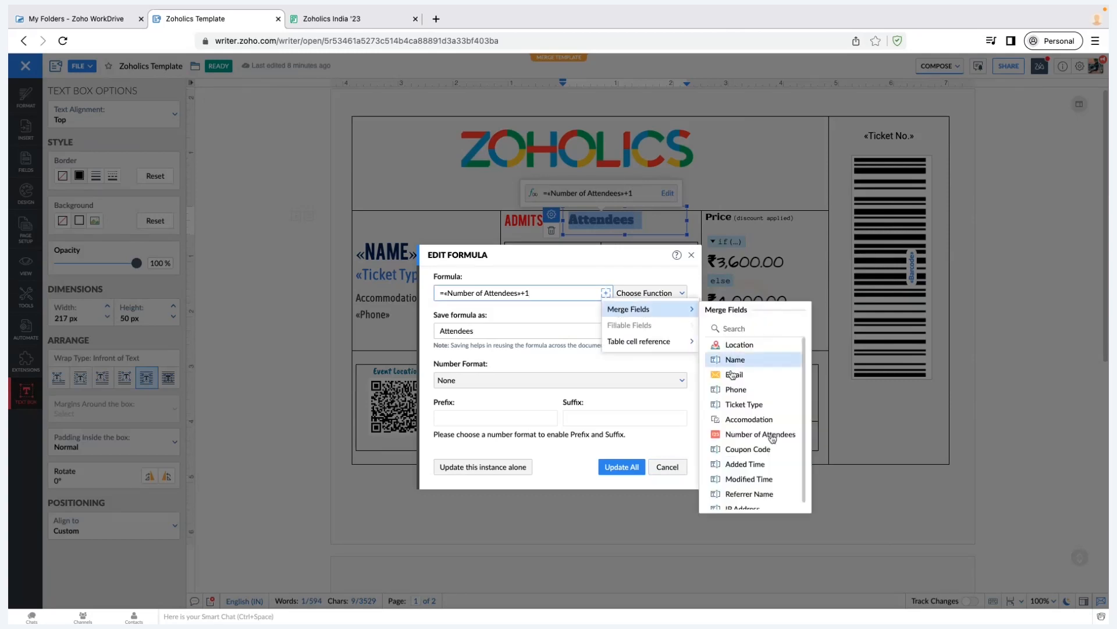
scroll(772, 437, down, 1)
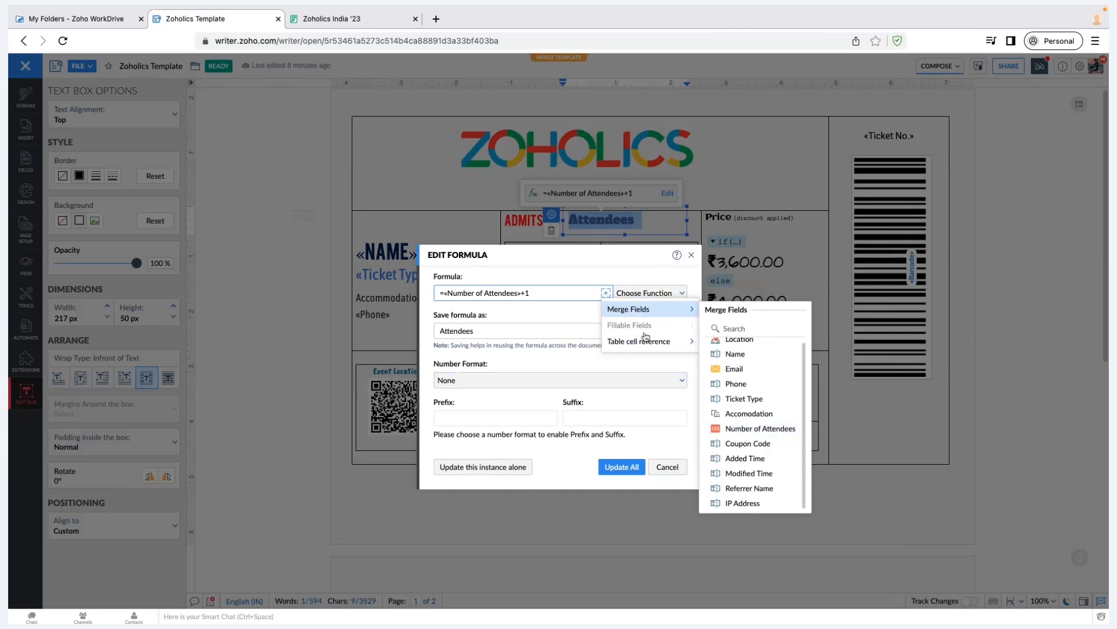
mouse_move(642, 340)
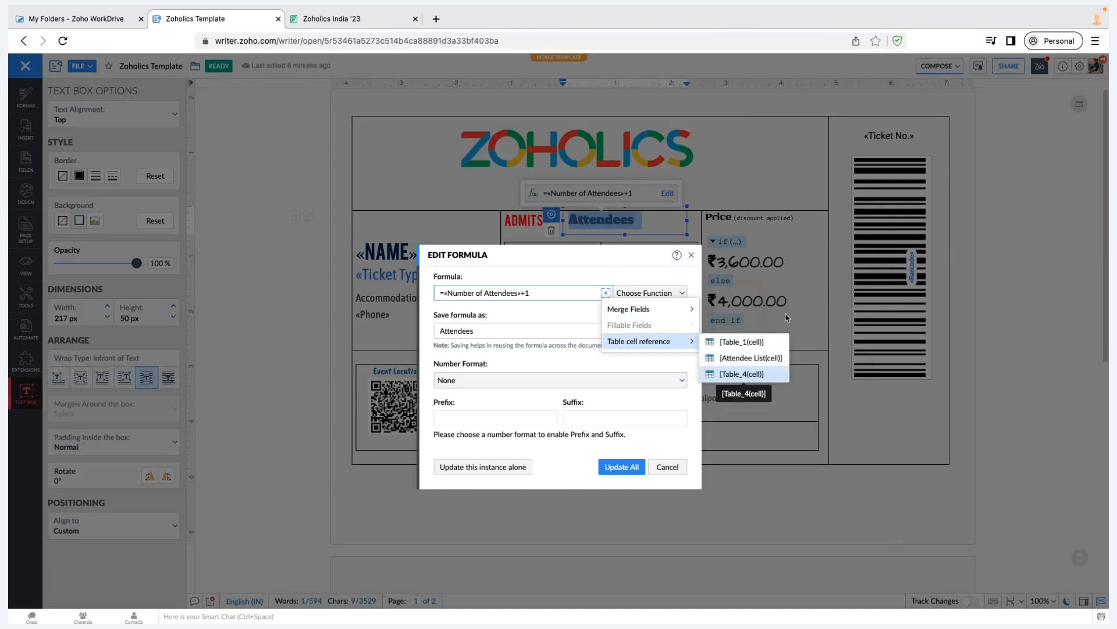
click(690, 263)
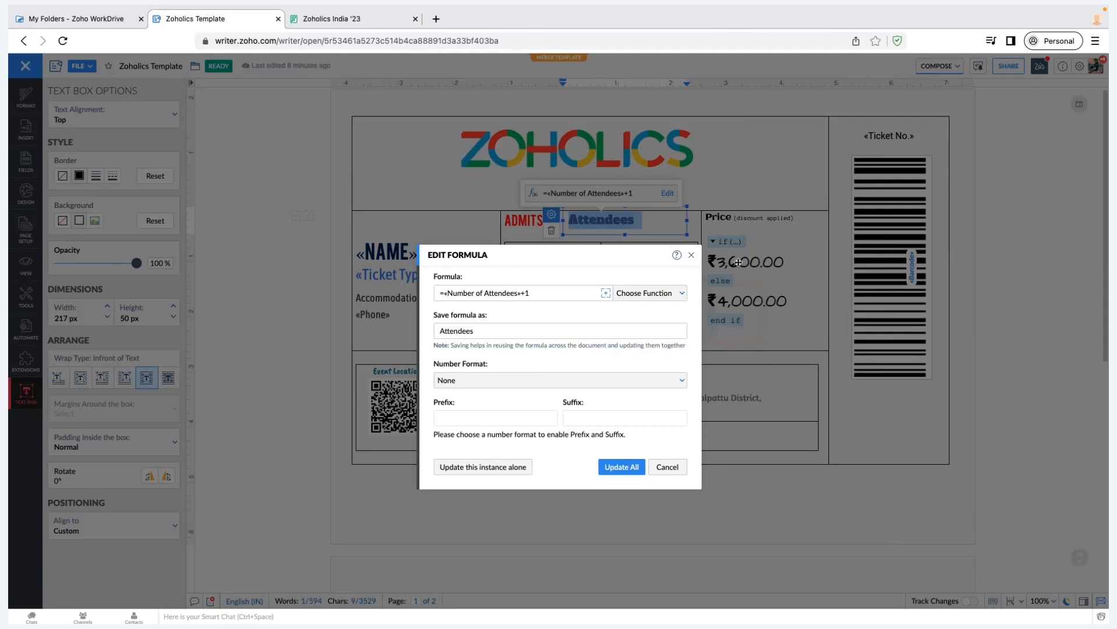
click(738, 263)
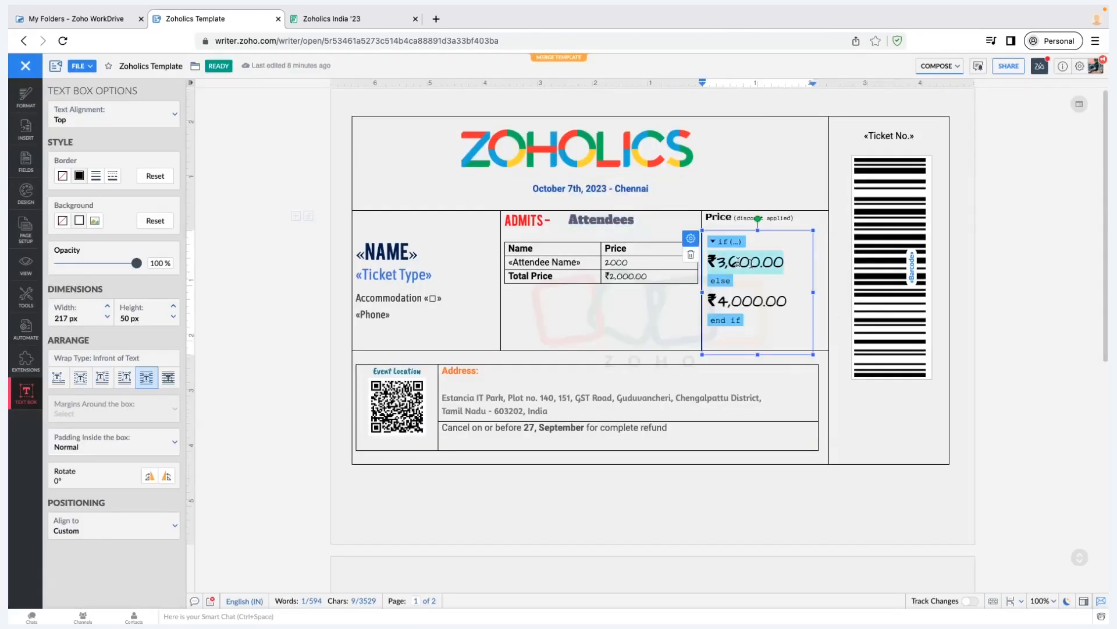
click(738, 262)
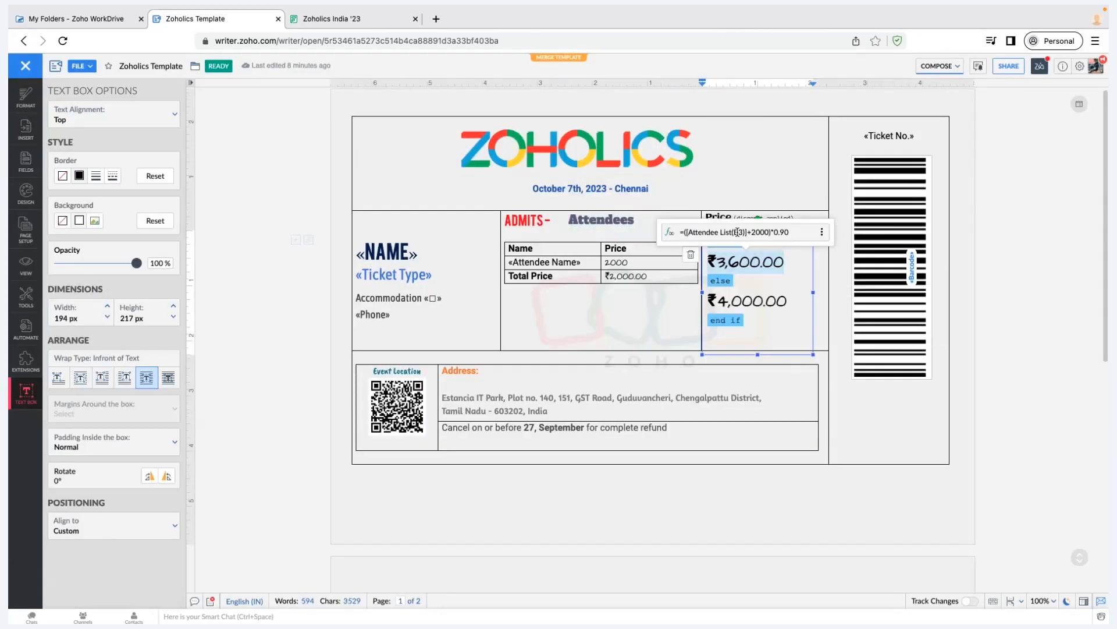
click(640, 276)
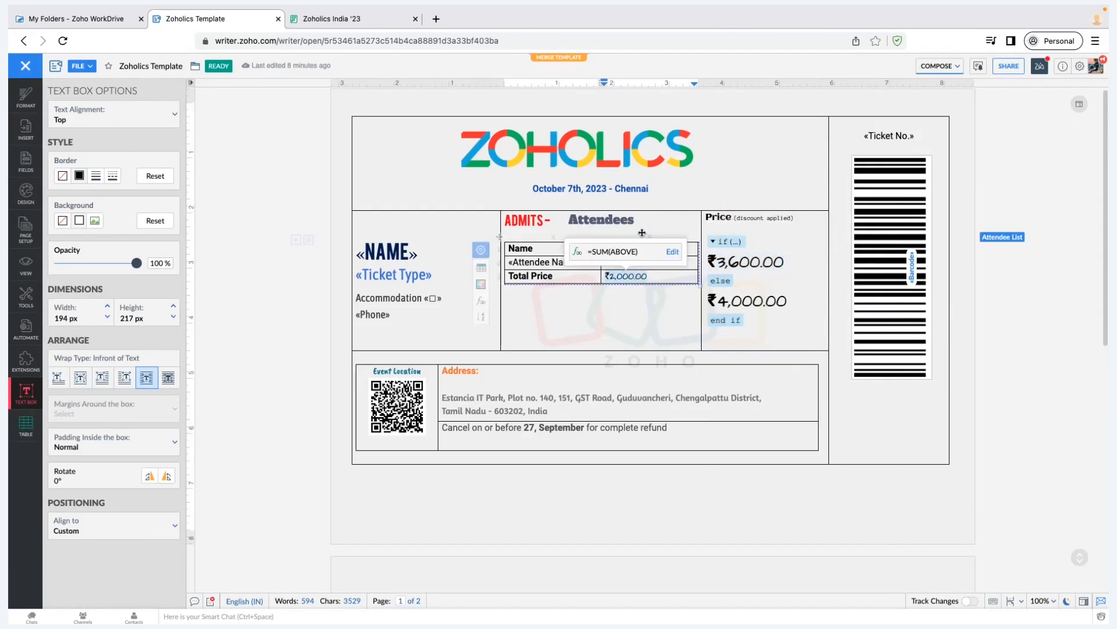
click(628, 277)
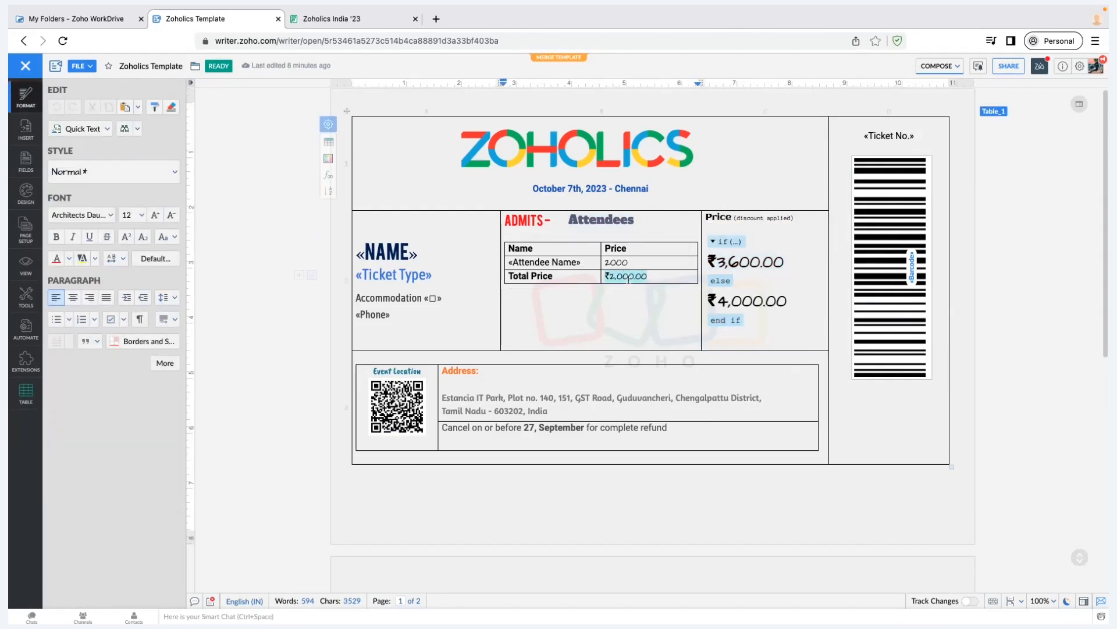
click(641, 322)
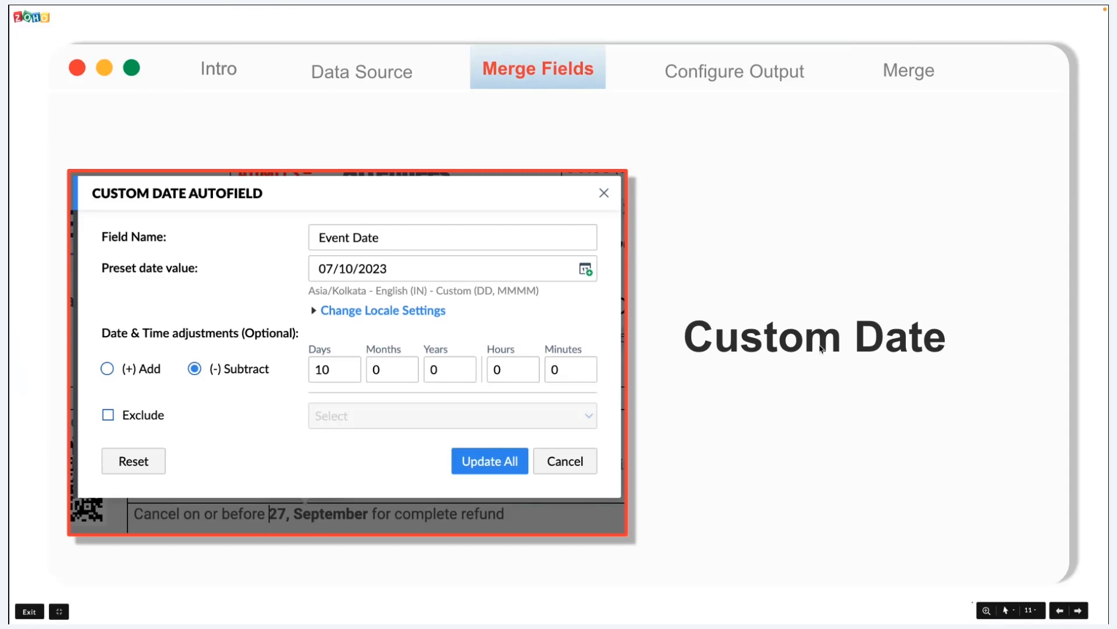
key(ctrl+Right)
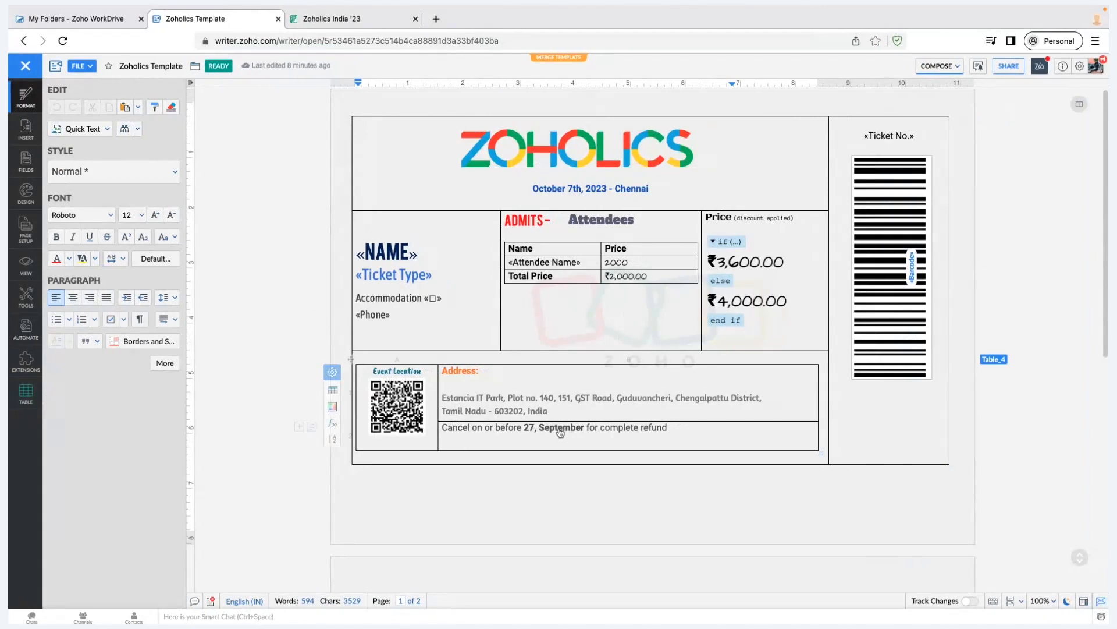
List the Date autofield choices, opening and cancelling Create Custom Date Field without creating one
mouse_move(537, 434)
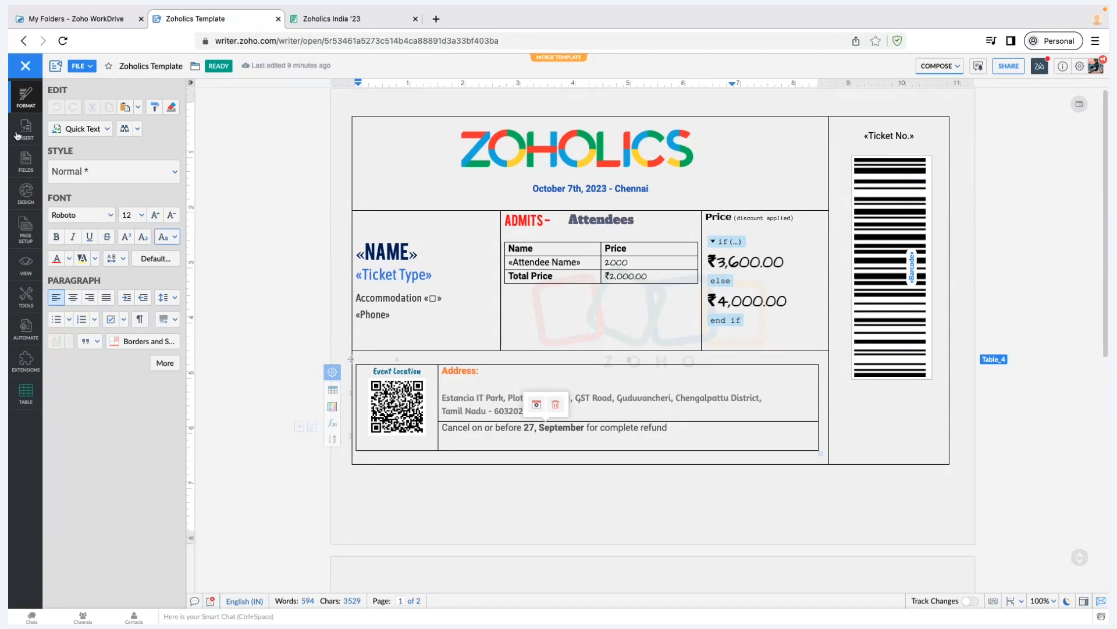
click(26, 161)
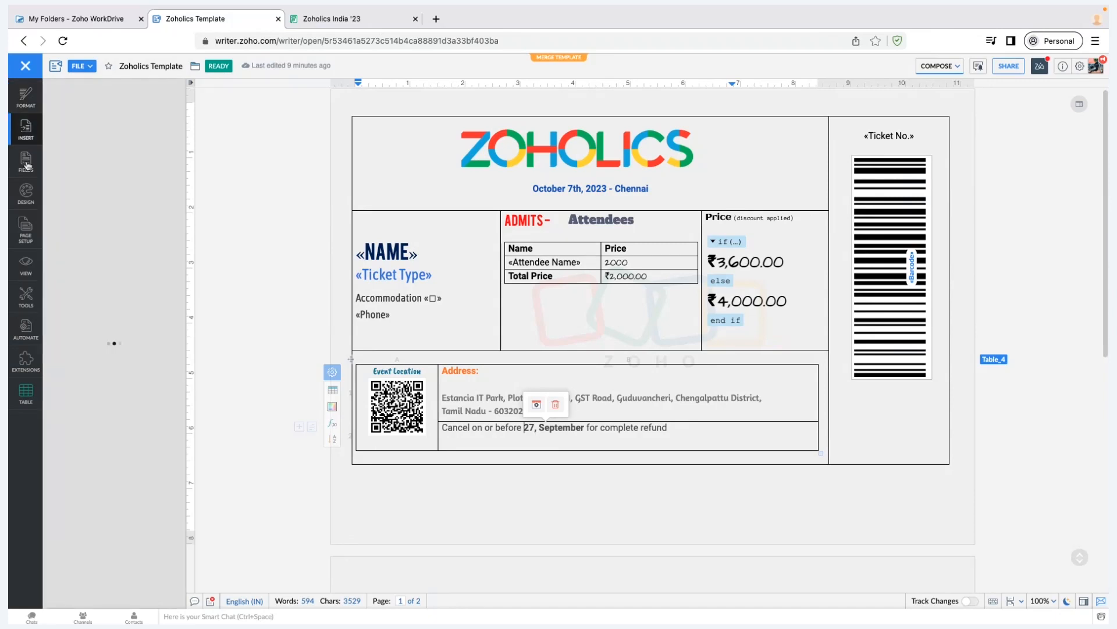
click(105, 124)
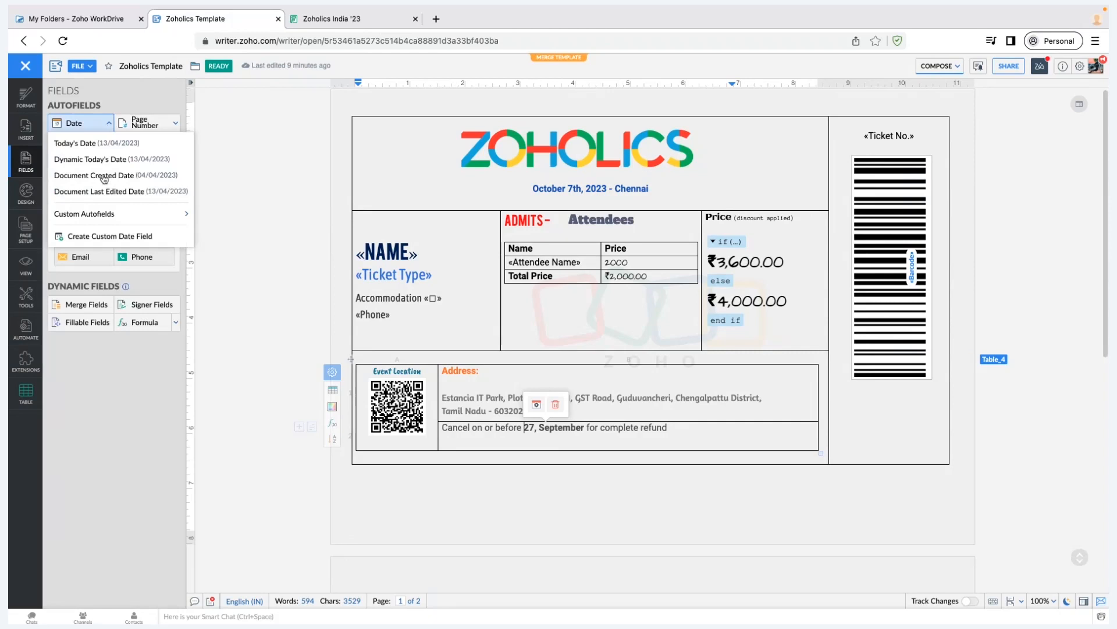
mouse_move(103, 219)
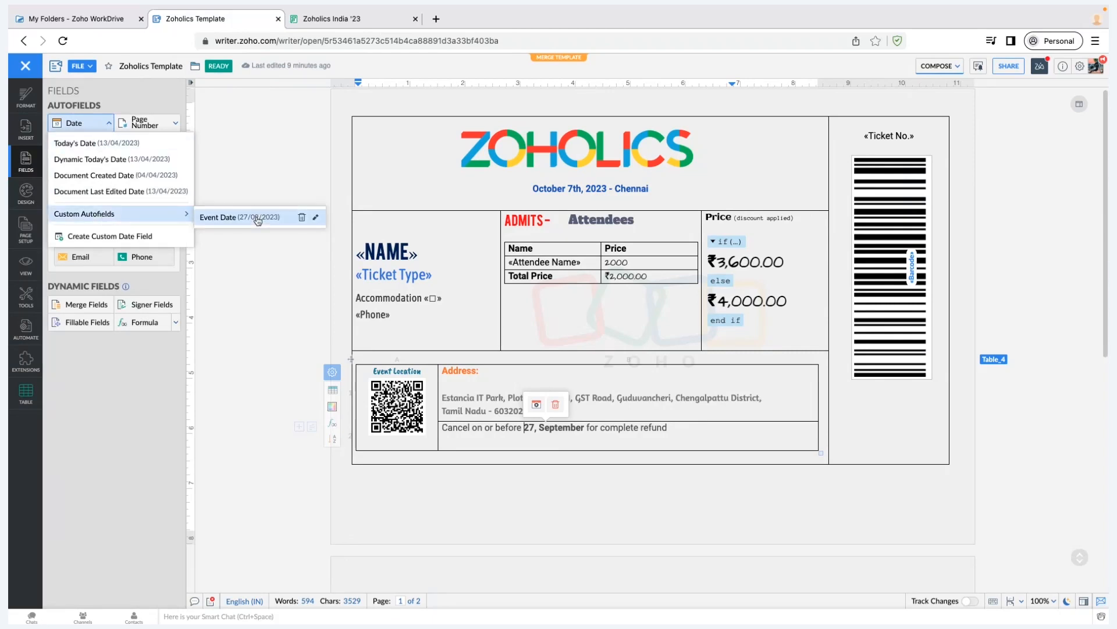
click(157, 241)
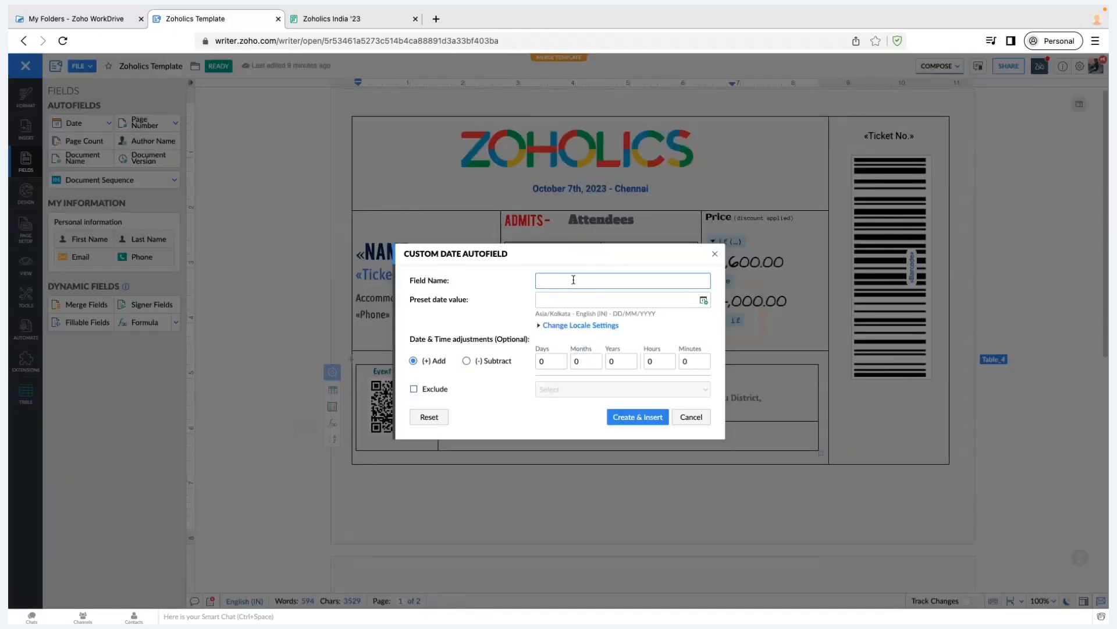
click(544, 355)
click(715, 254)
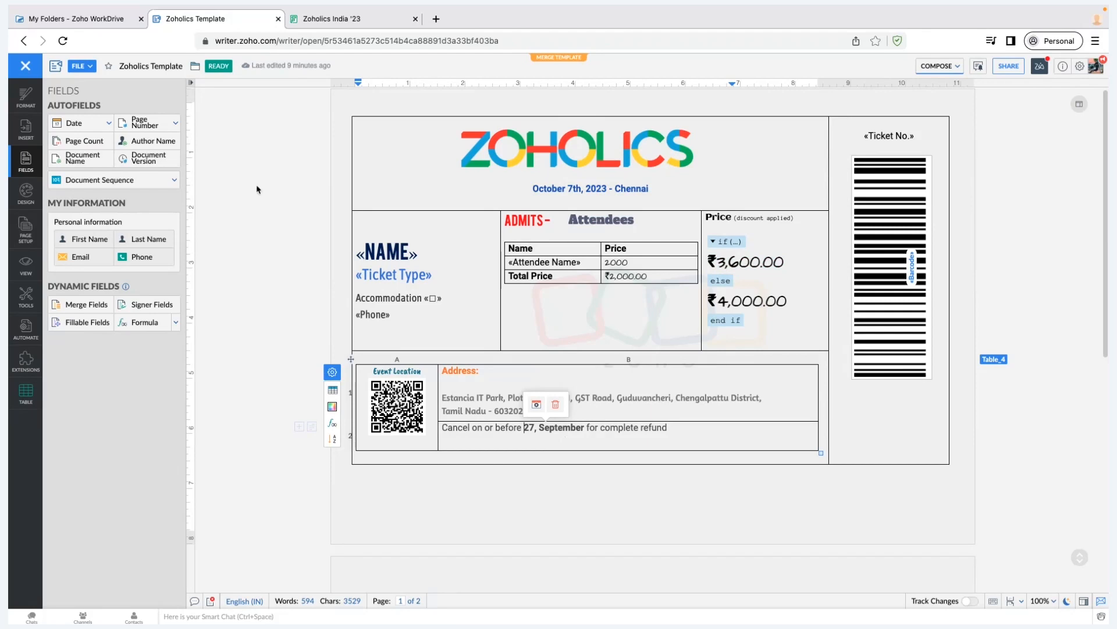
click(104, 123)
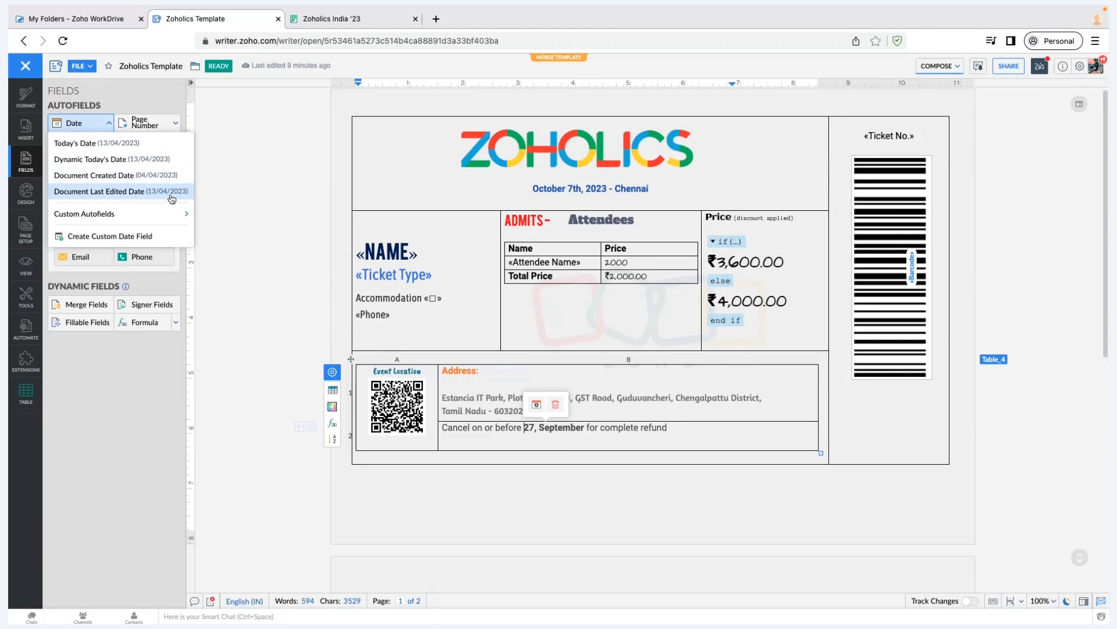
mouse_move(166, 225)
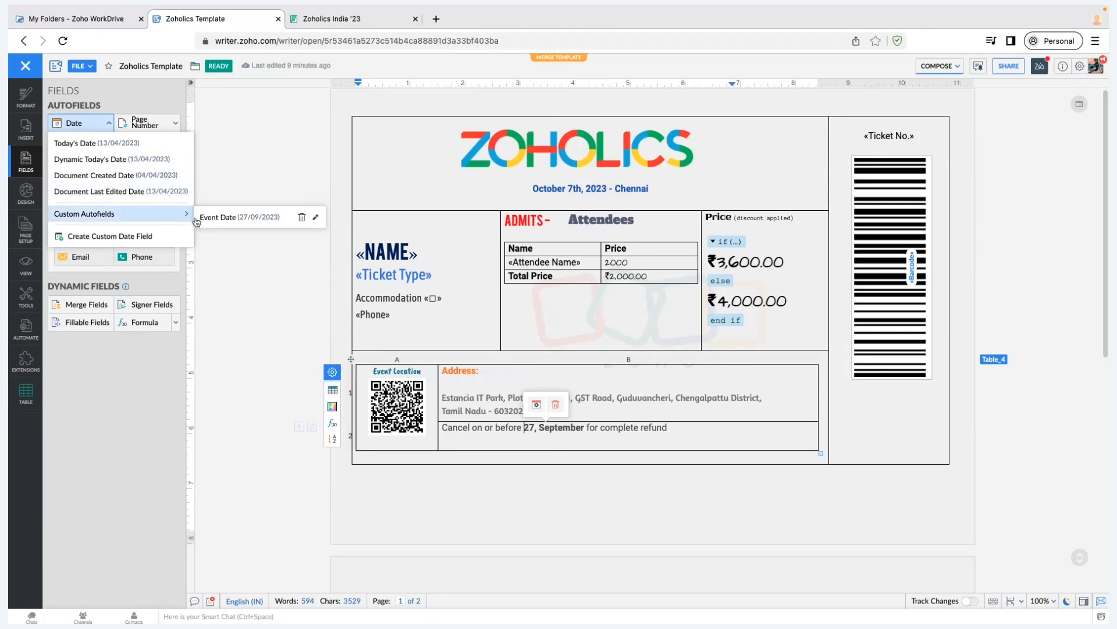
click(317, 218)
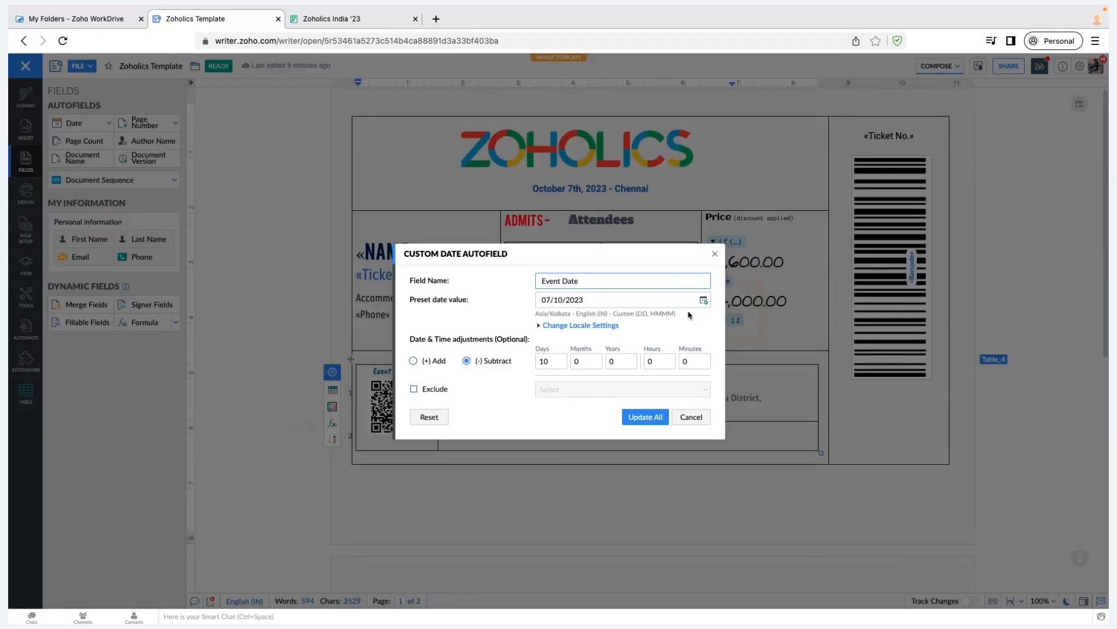
click(696, 420)
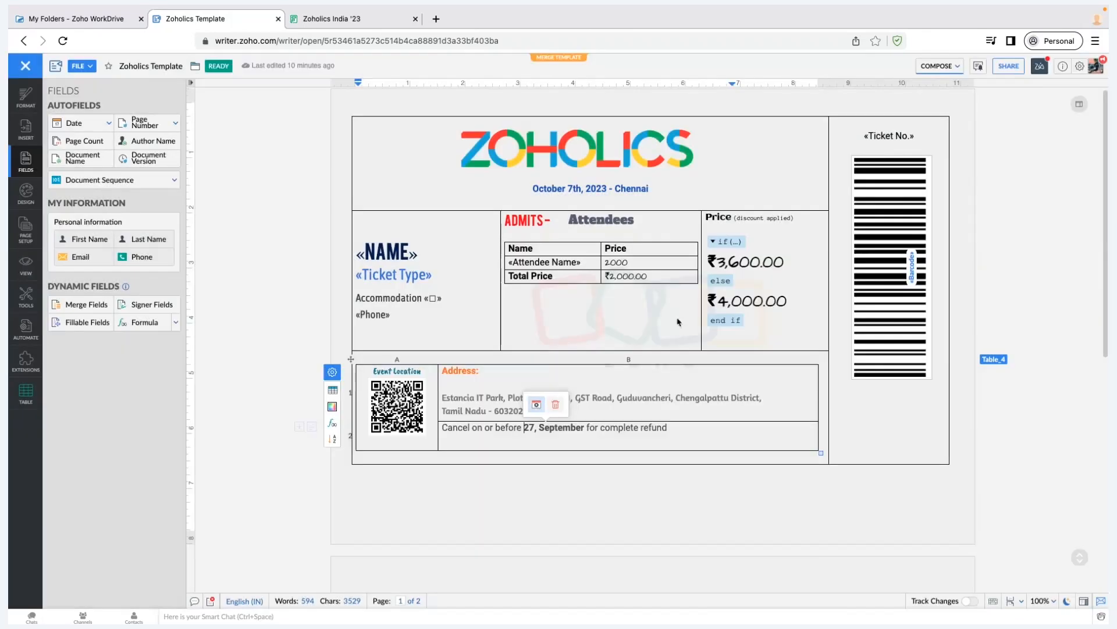
click(538, 406)
click(704, 301)
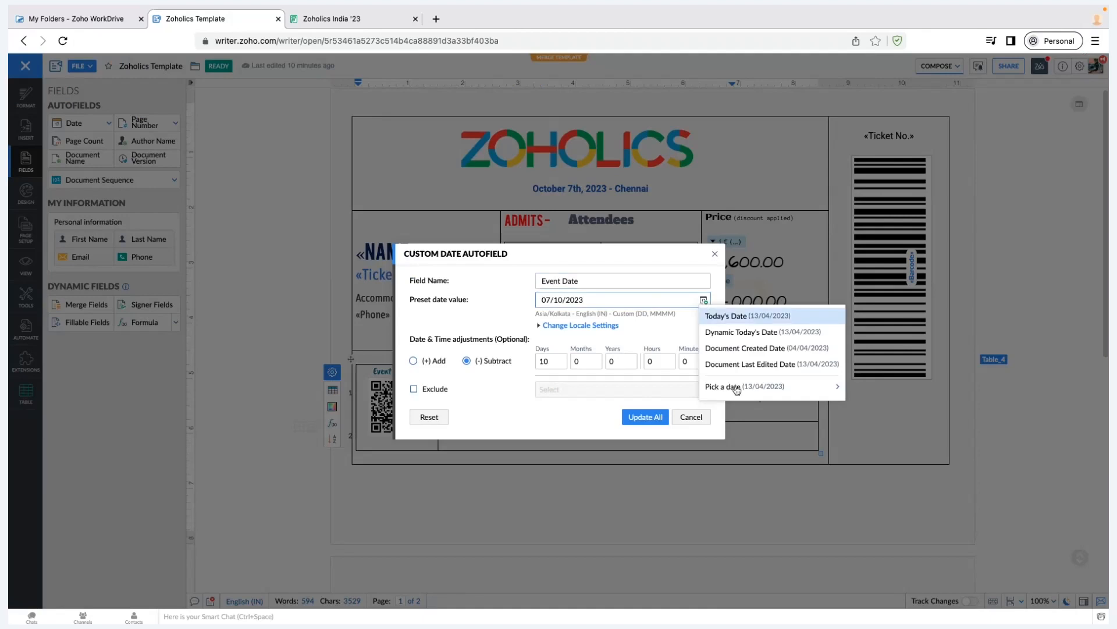
mouse_move(757, 386)
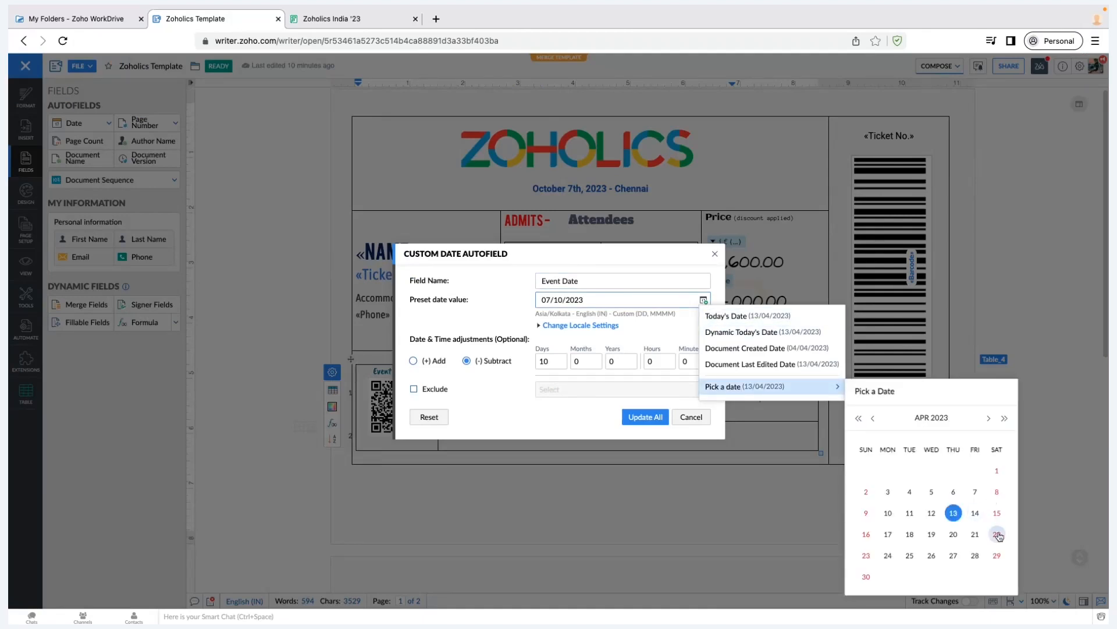
click(691, 416)
click(691, 417)
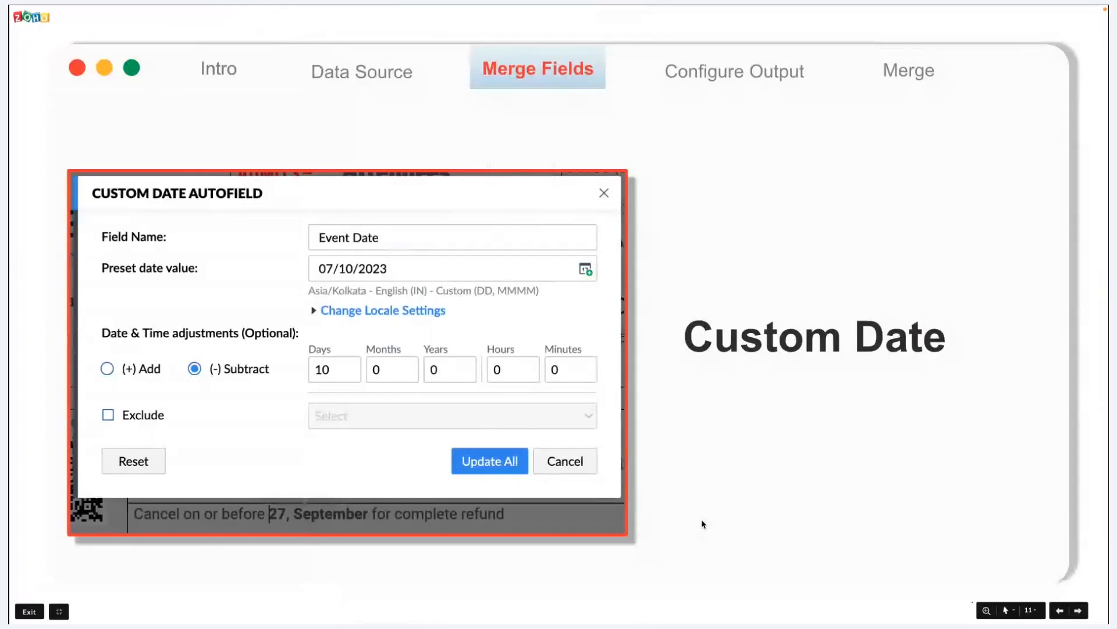
Advance to the QR, Barcode slide, then select the template's Event Location QR code
key(Right)
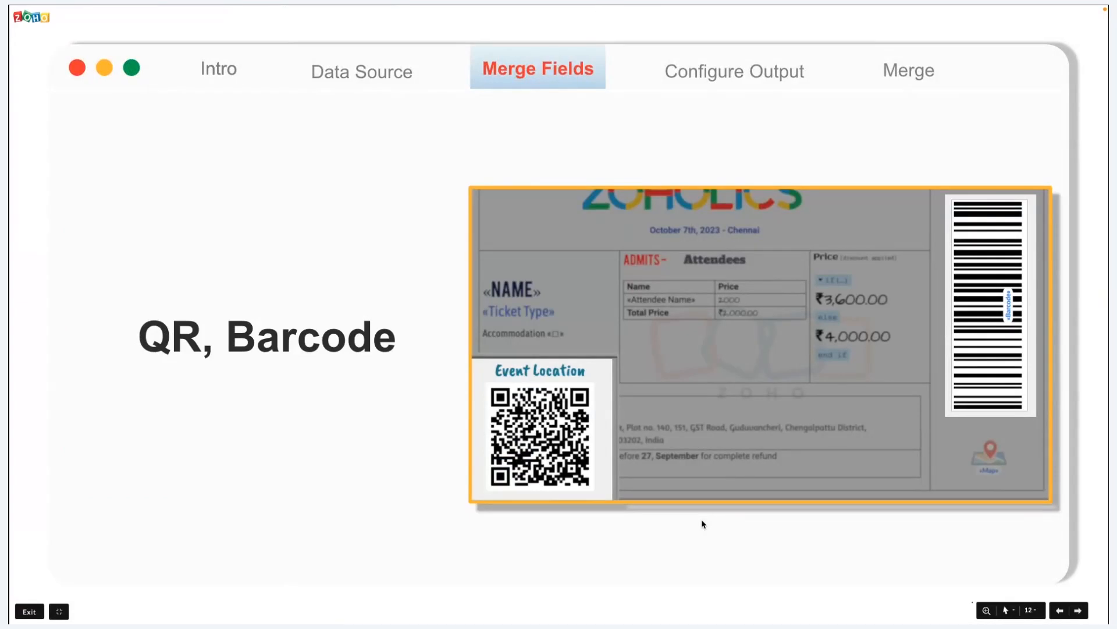
key(ctrl+Right)
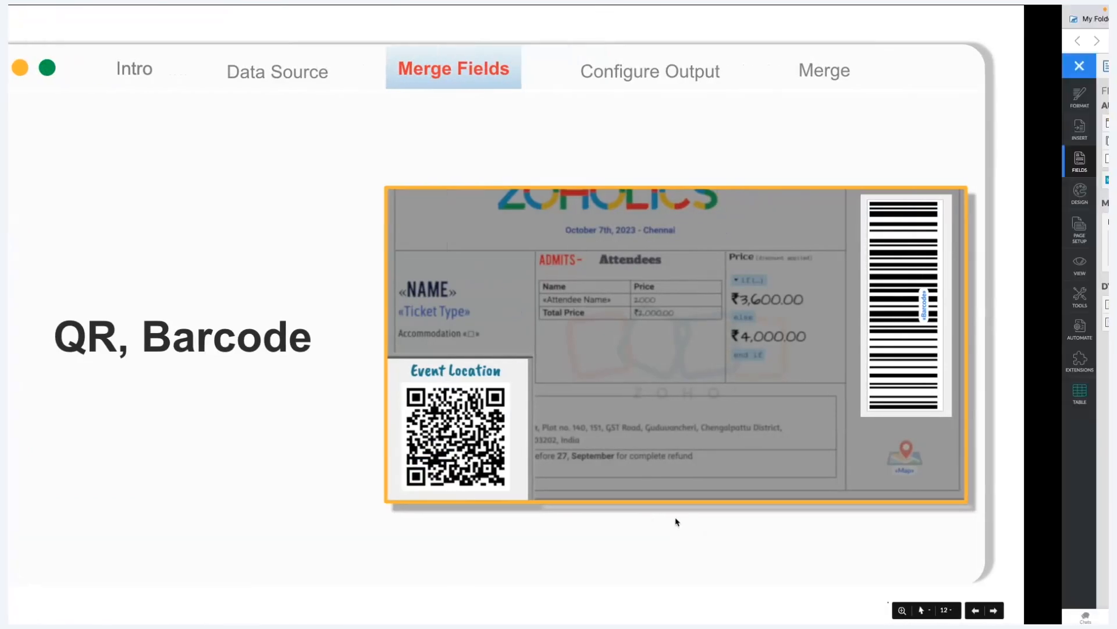
click(409, 406)
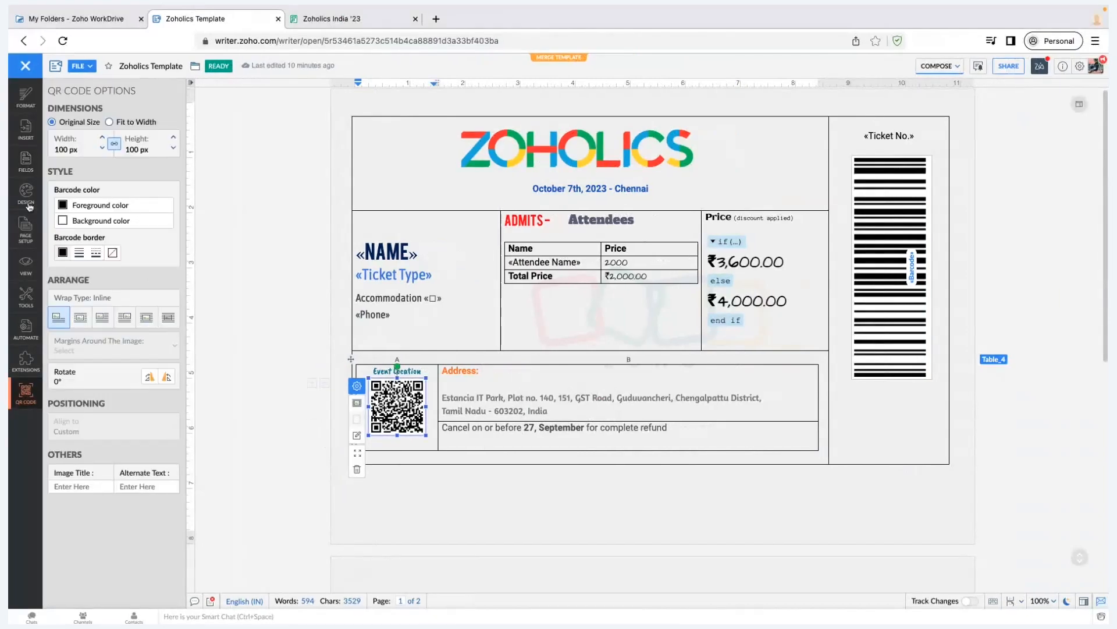
Move through the design settings and fields panels to the insert options
click(28, 206)
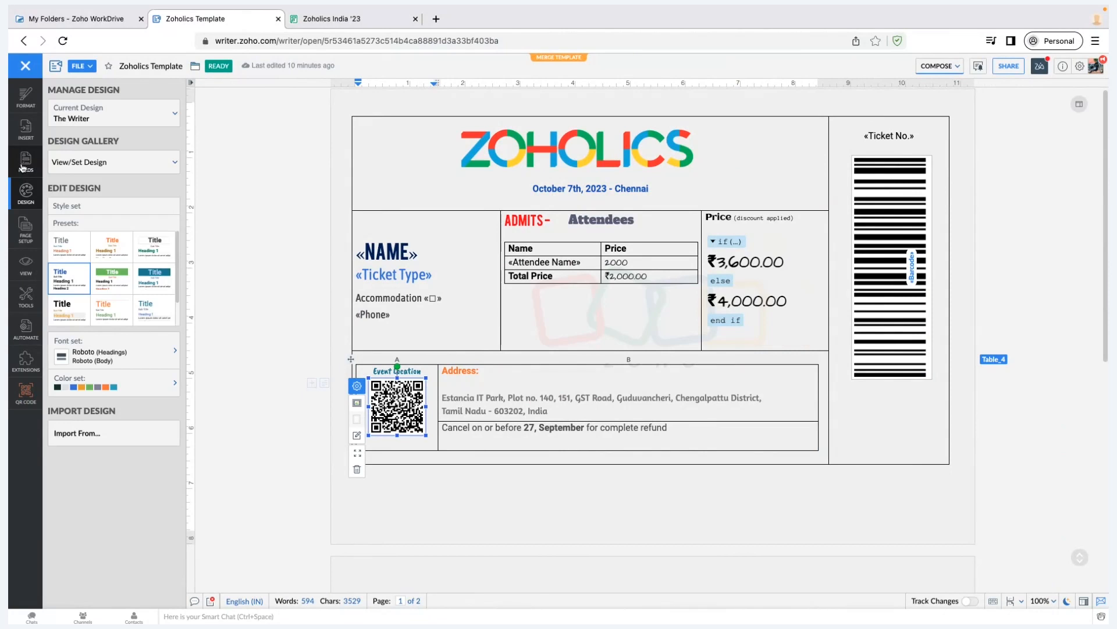
click(22, 166)
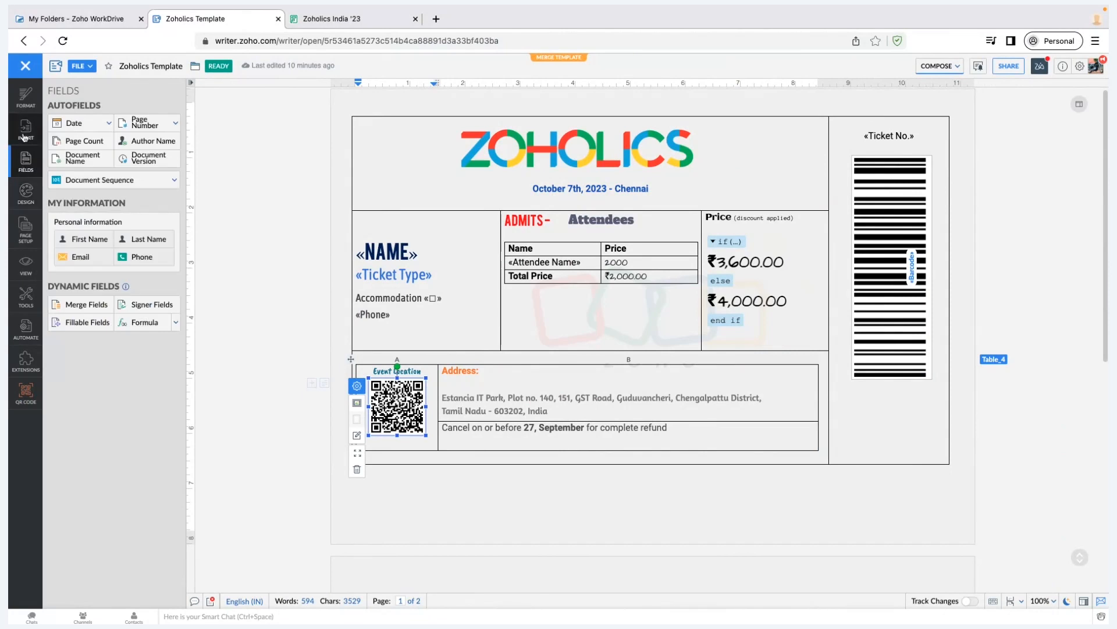
click(24, 136)
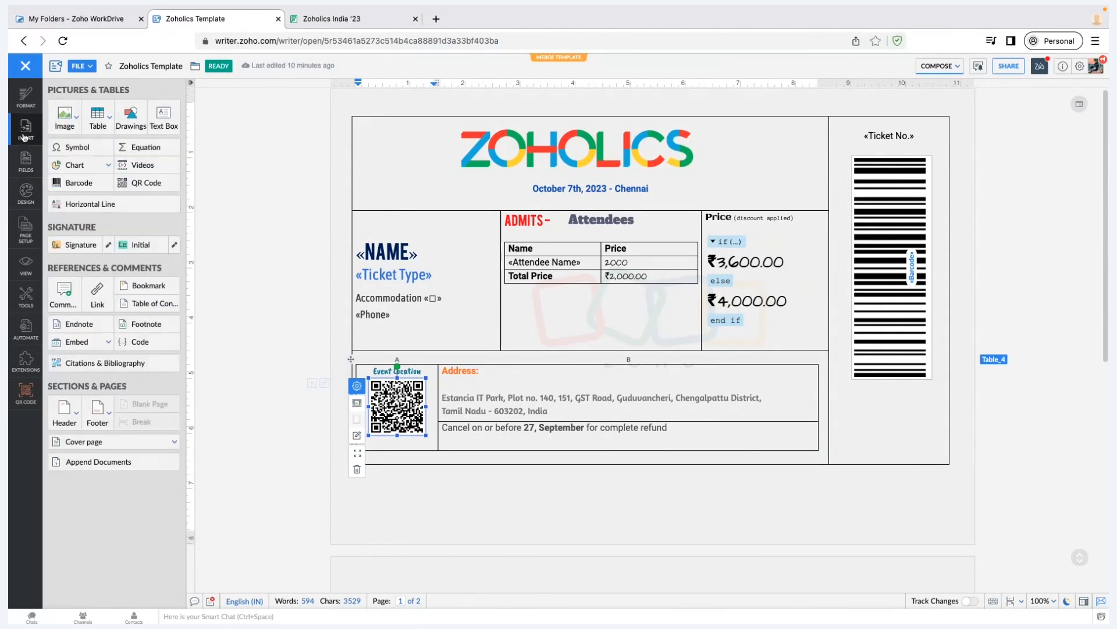
Open the Insert QR Code dialog and dismiss it without adding a QR code
click(155, 190)
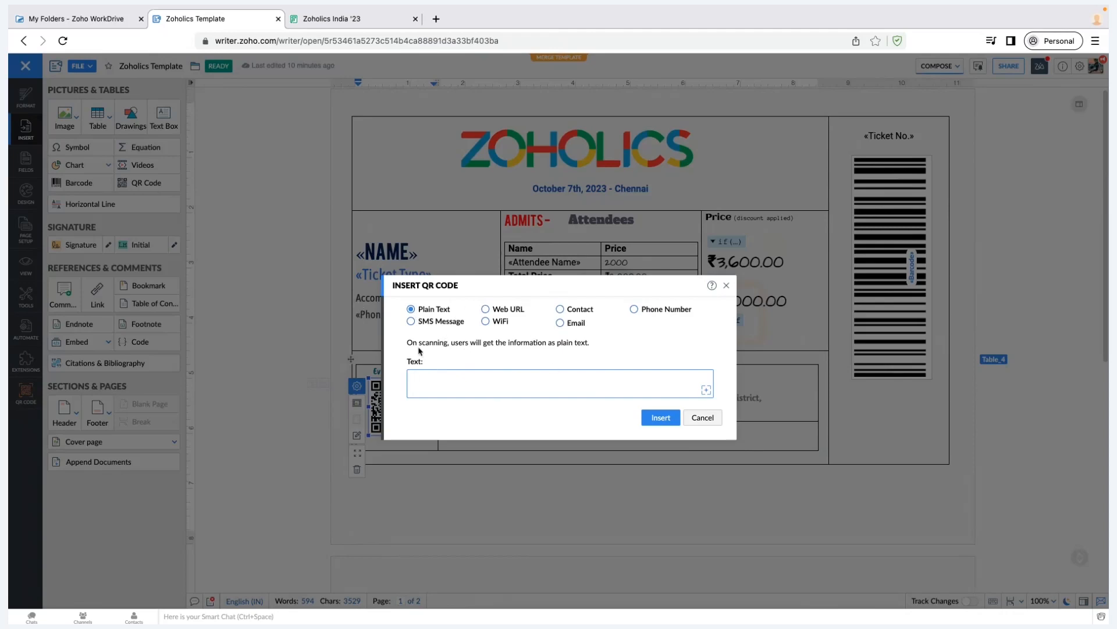
drag(536, 409, 543, 391)
click(542, 391)
click(428, 453)
key(Escape)
click(417, 510)
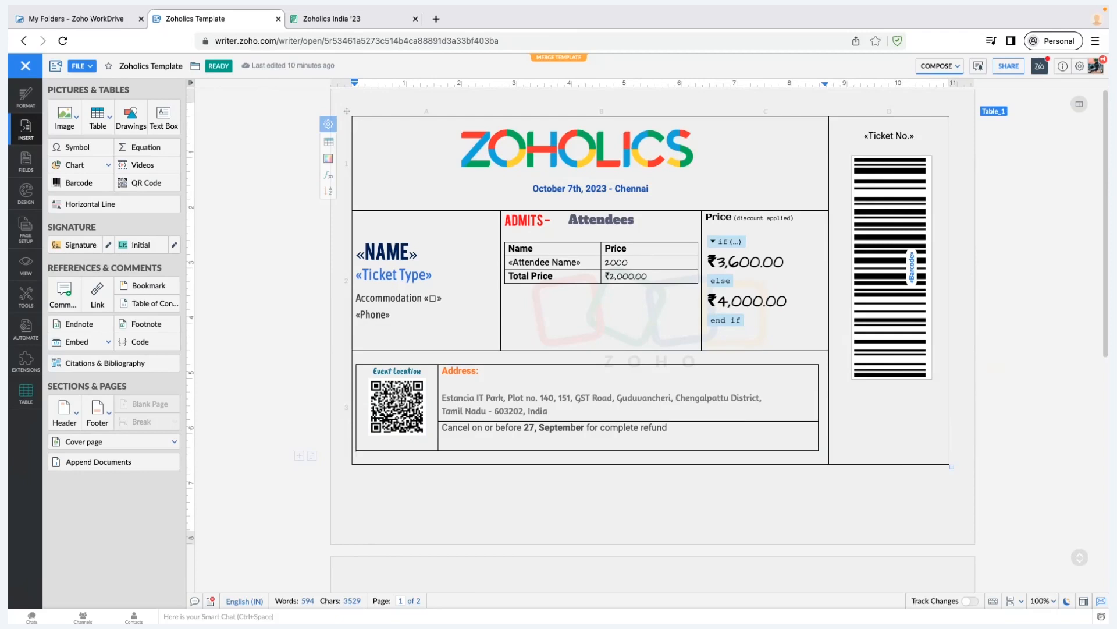
click(400, 404)
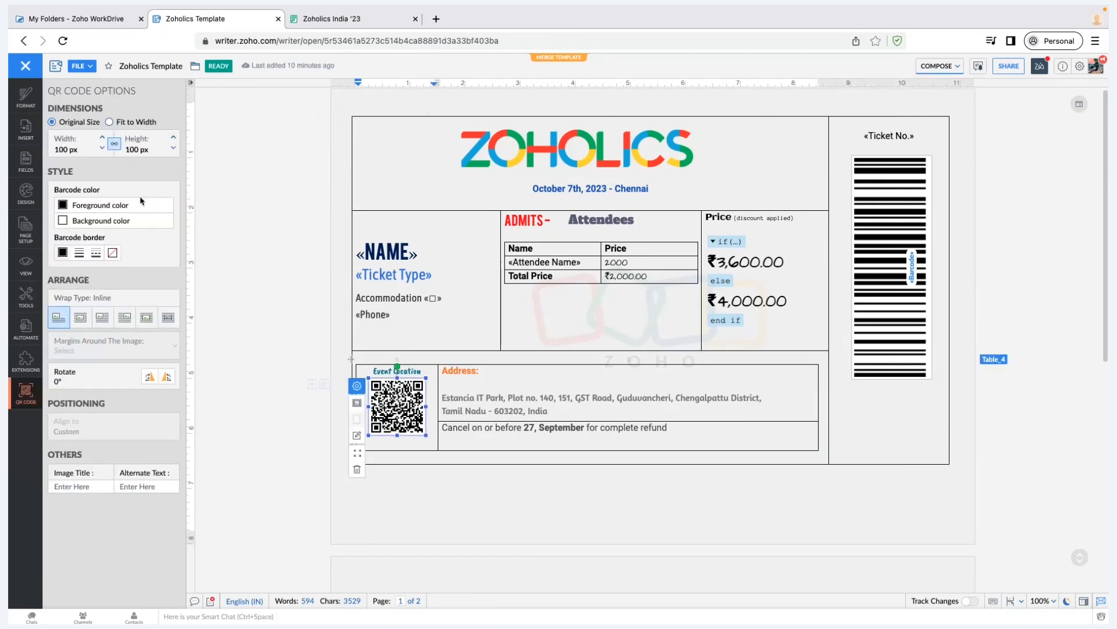
click(26, 158)
click(25, 129)
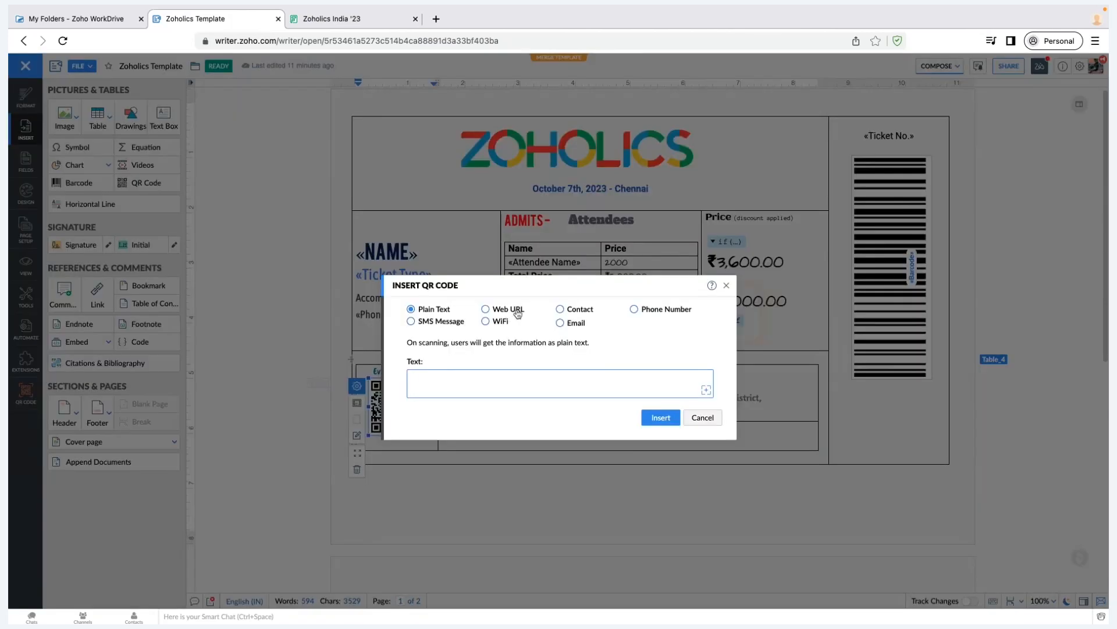
click(517, 313)
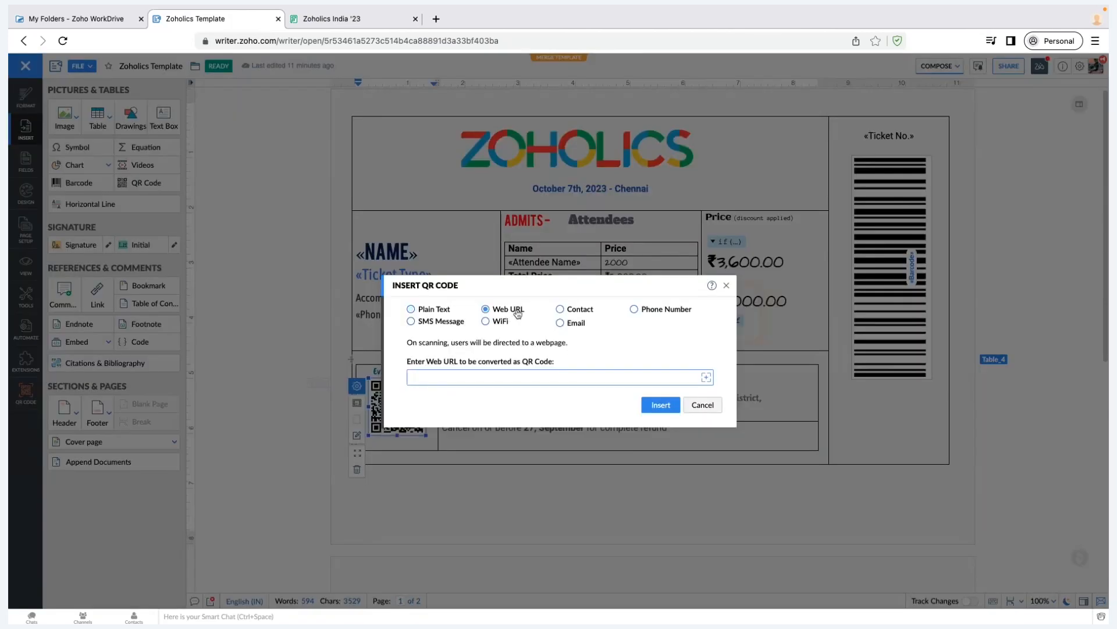
click(702, 406)
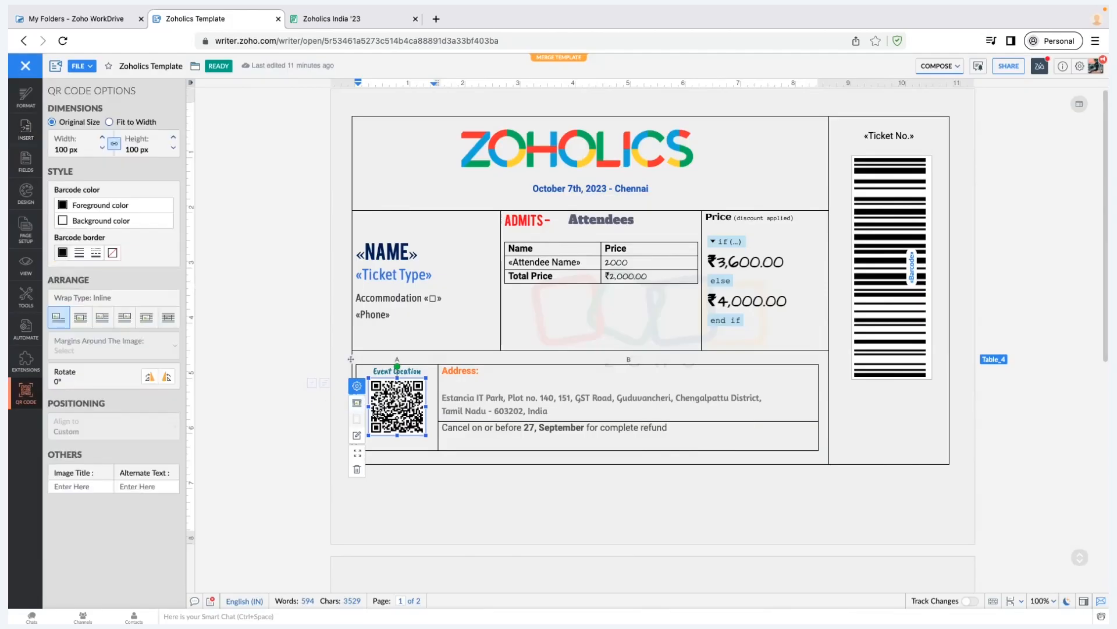
click(357, 437)
click(475, 383)
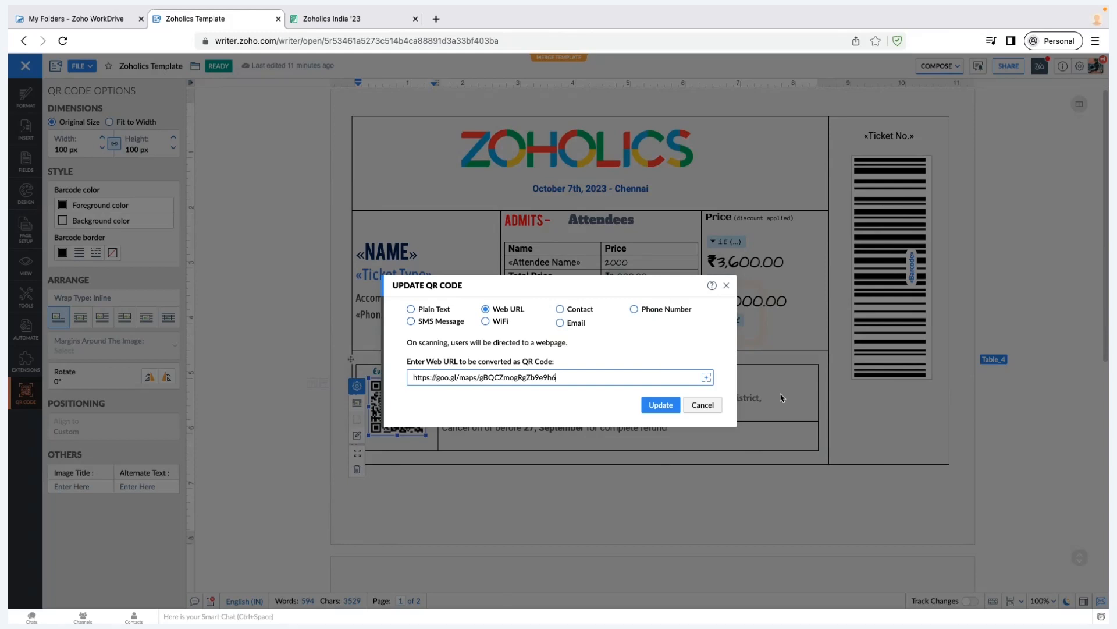
click(704, 405)
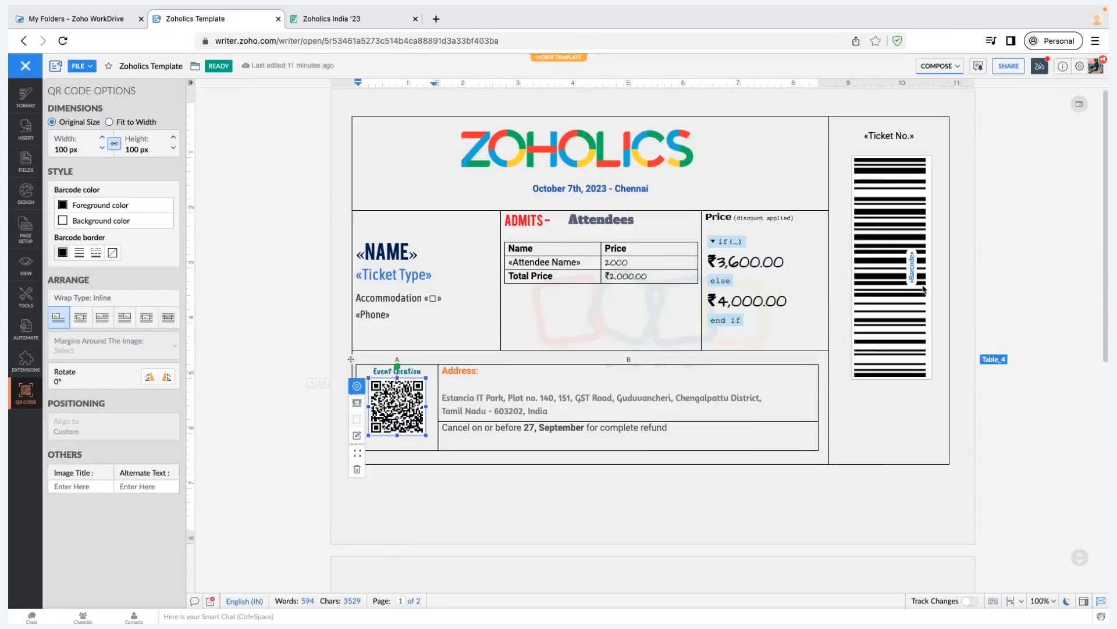
Select the ticket barcode and start a new barcode, keeping the CODE 128 format
click(891, 268)
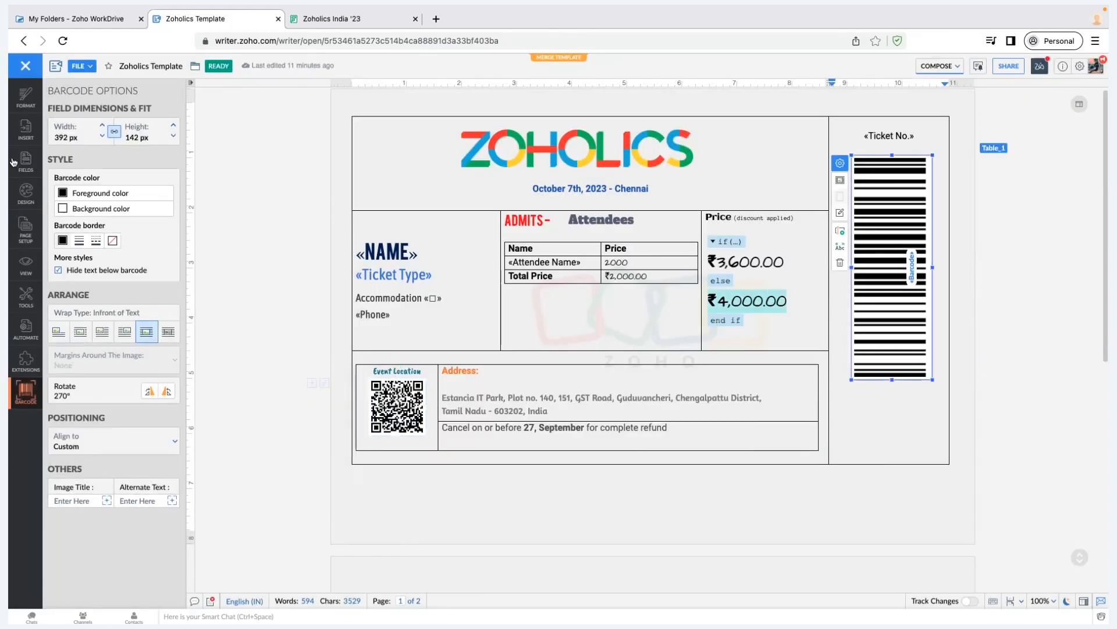
click(25, 128)
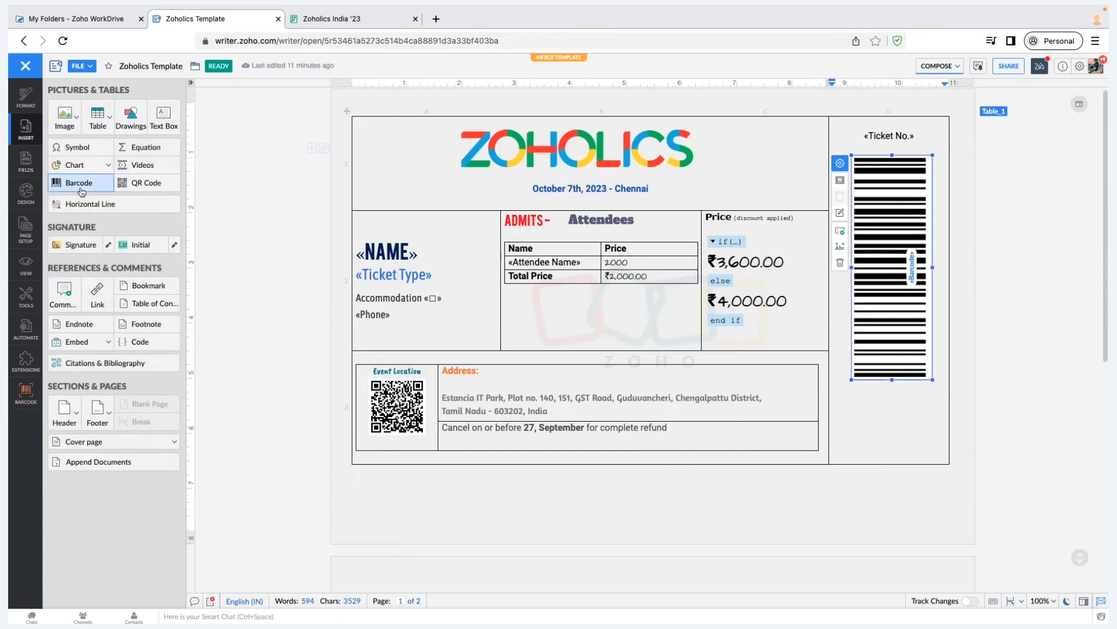
click(80, 184)
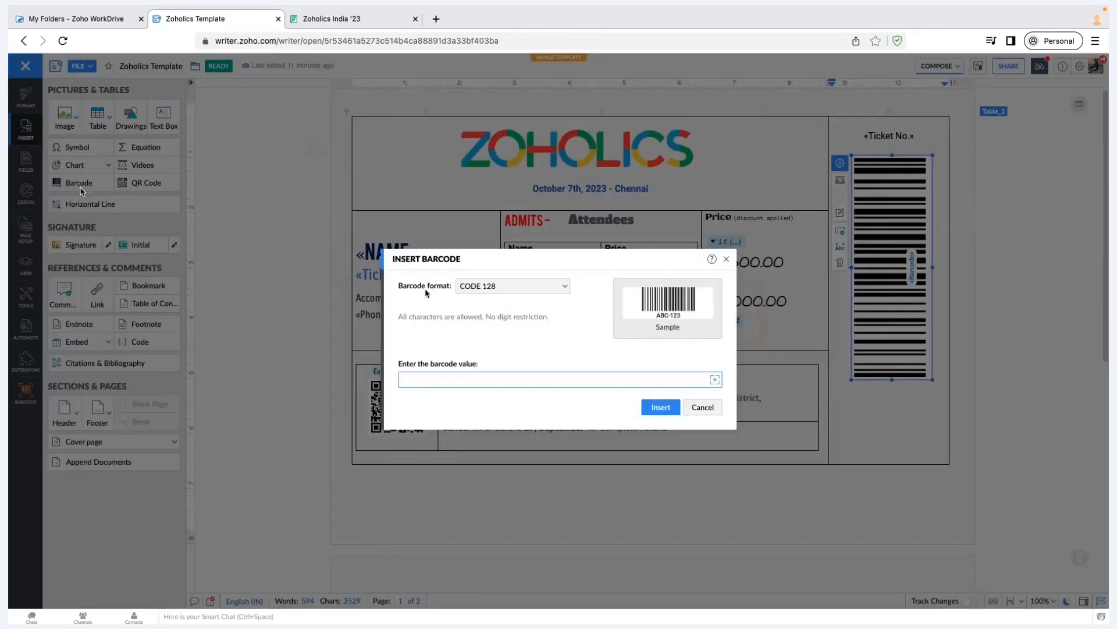
click(498, 286)
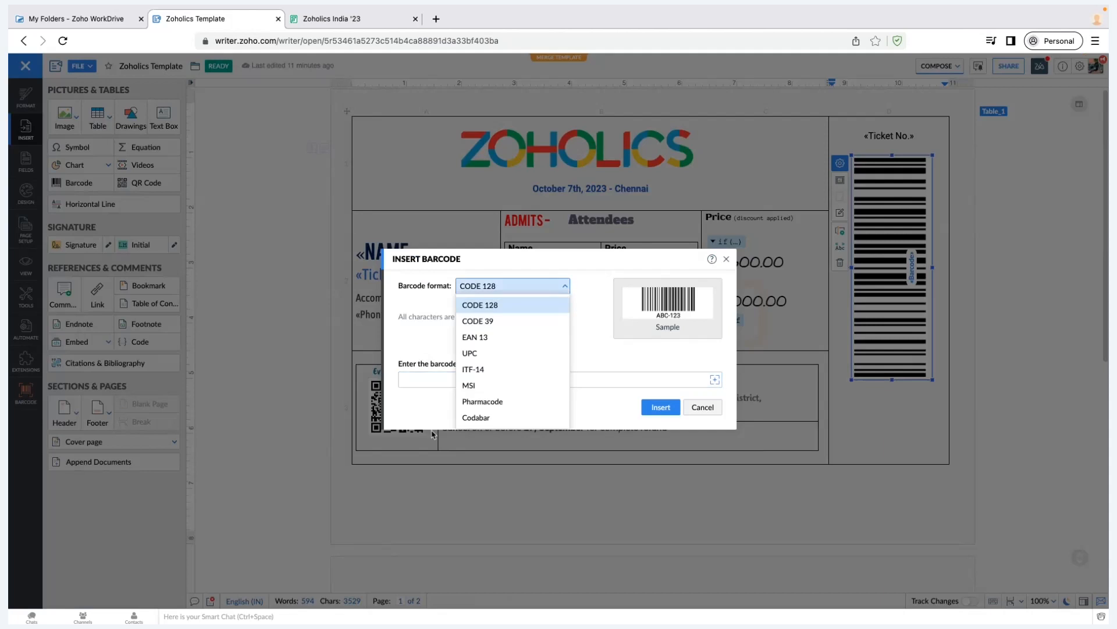
click(441, 423)
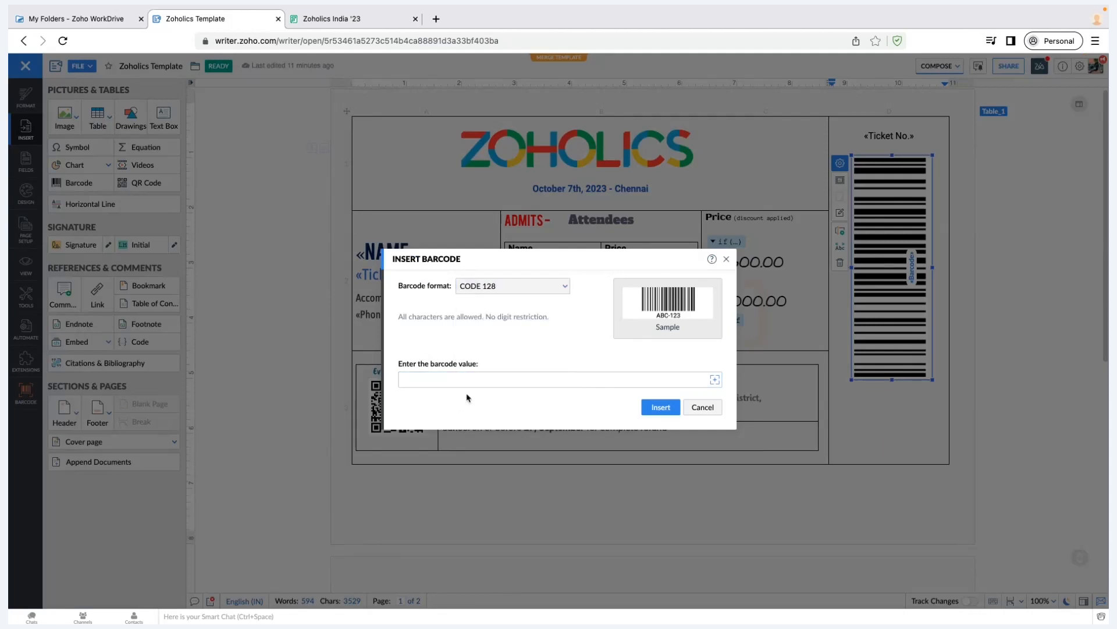
Cancel the empty barcode and view the existing barcode's «Ticket No.» value without changes
click(475, 382)
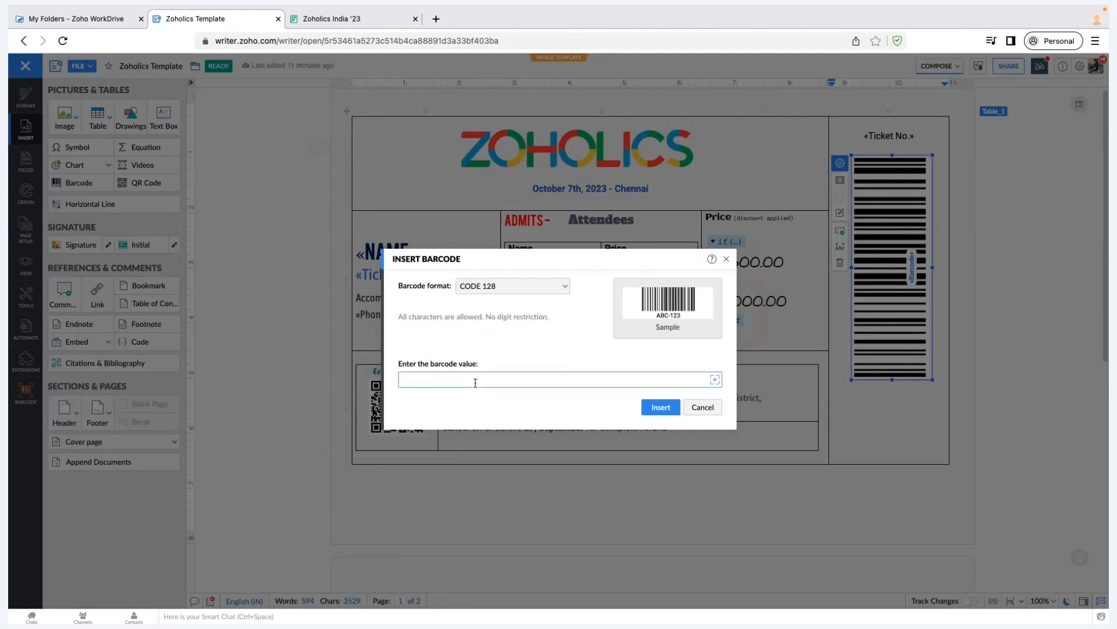
click(703, 407)
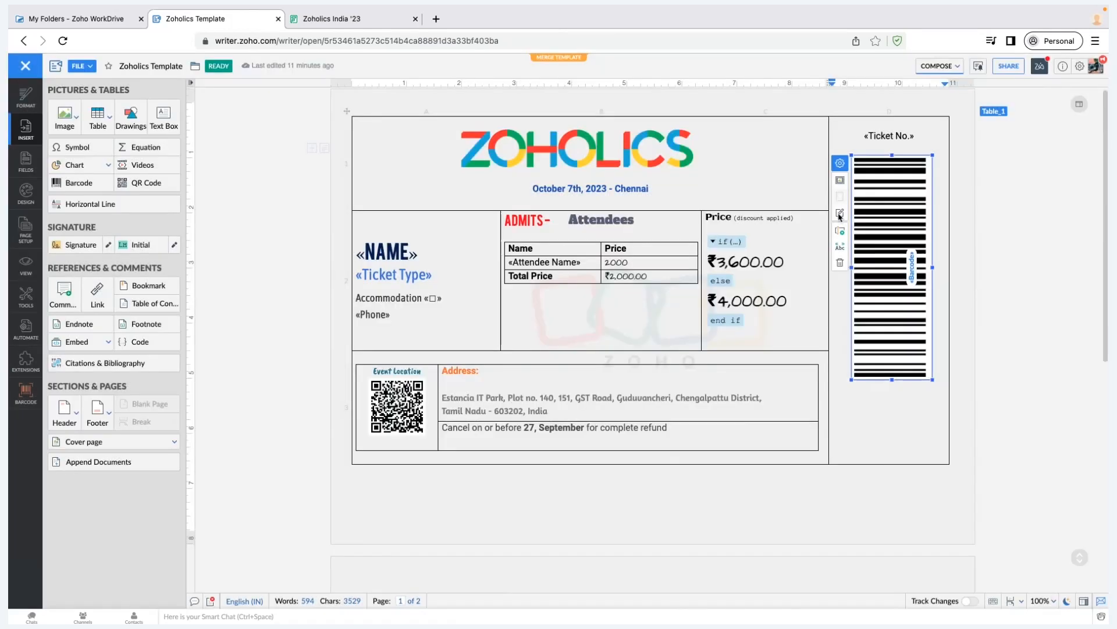
click(840, 213)
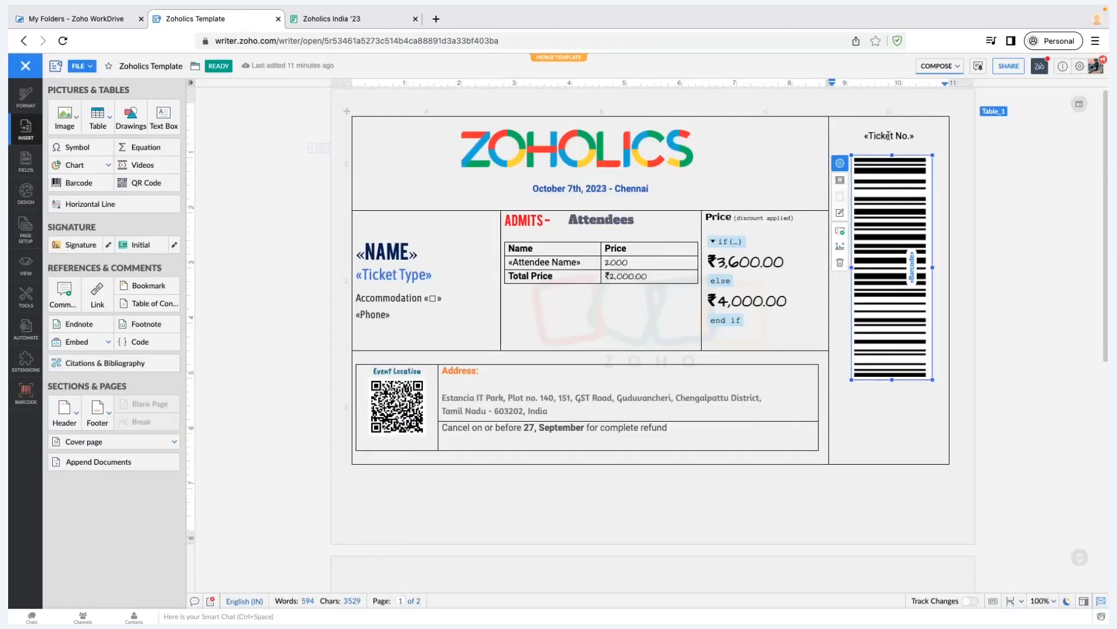
click(889, 135)
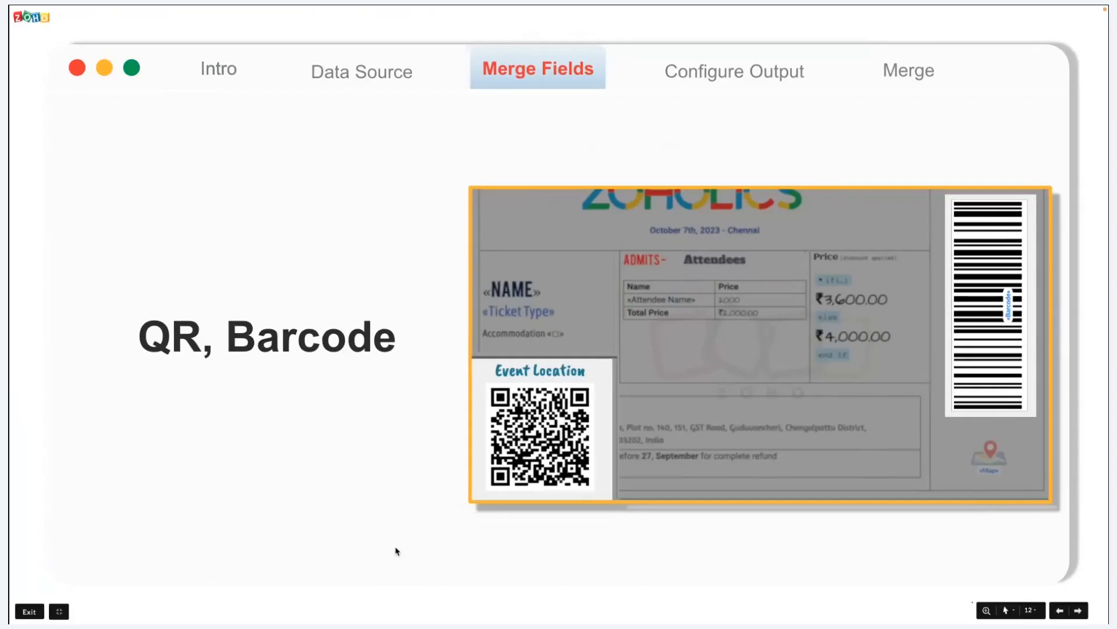
Review the Ticket No. sequence (prefix ZOHOLICS, start 1795), then preview the merge with form records
key(Right)
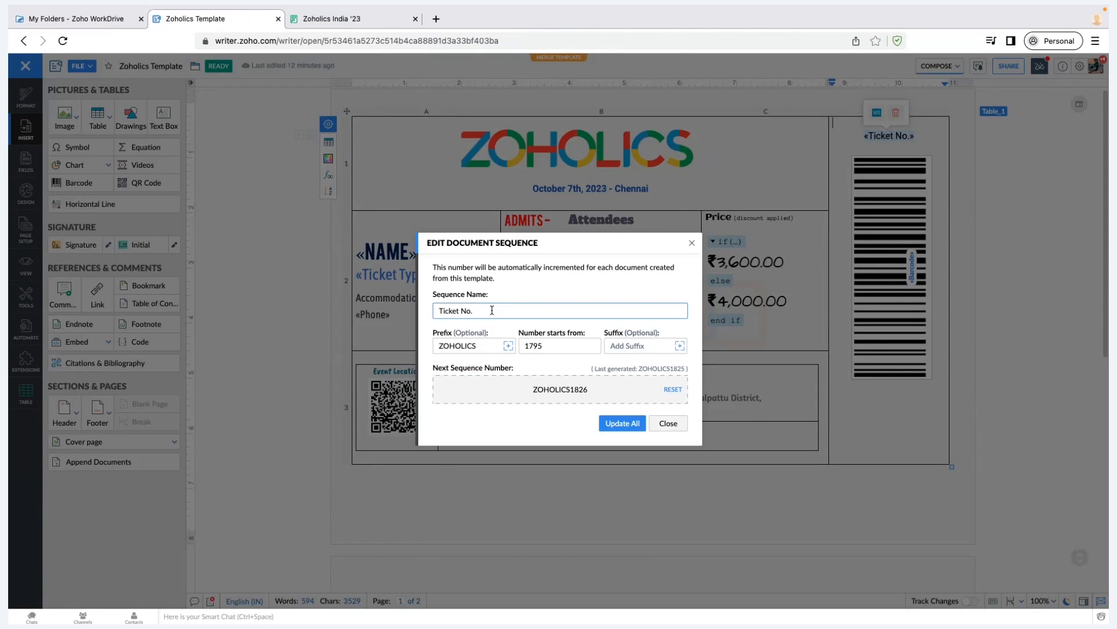
key(Tab)
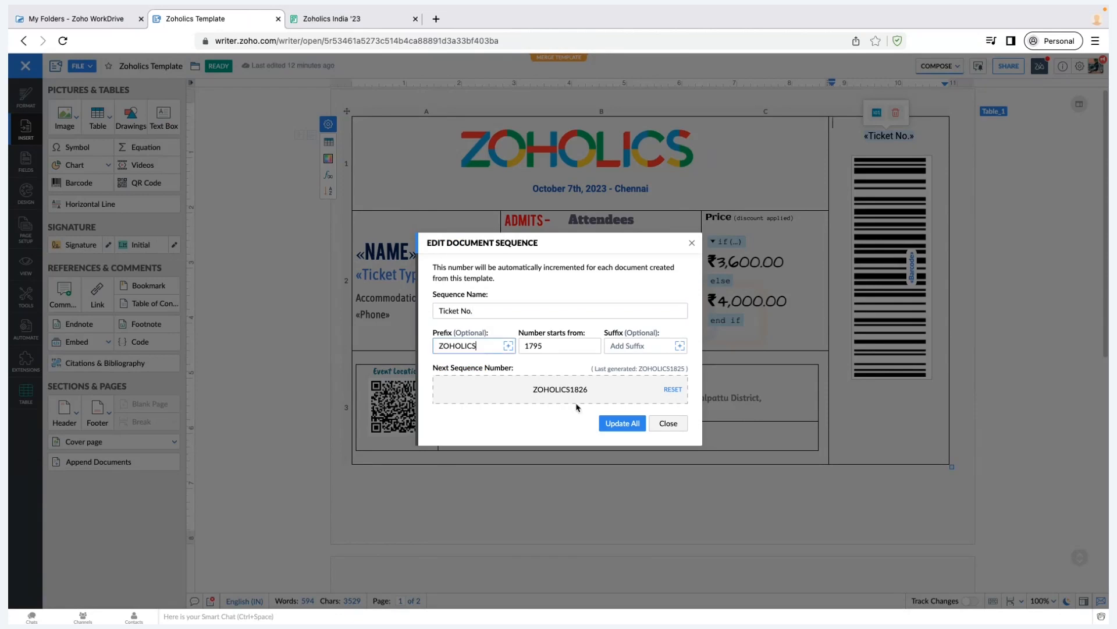
click(564, 347)
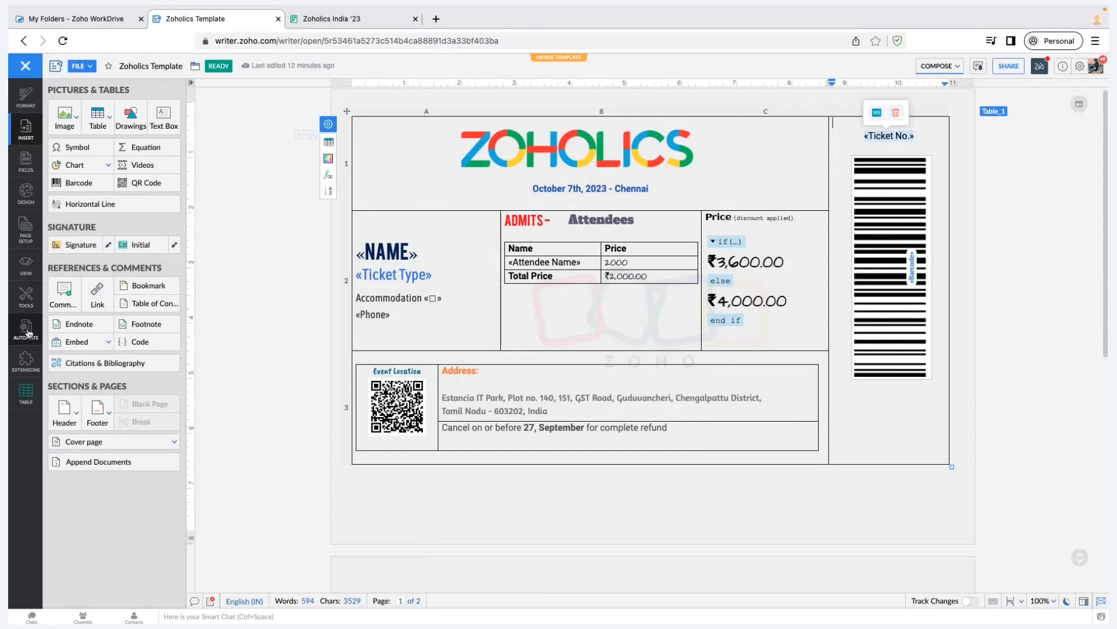
click(26, 329)
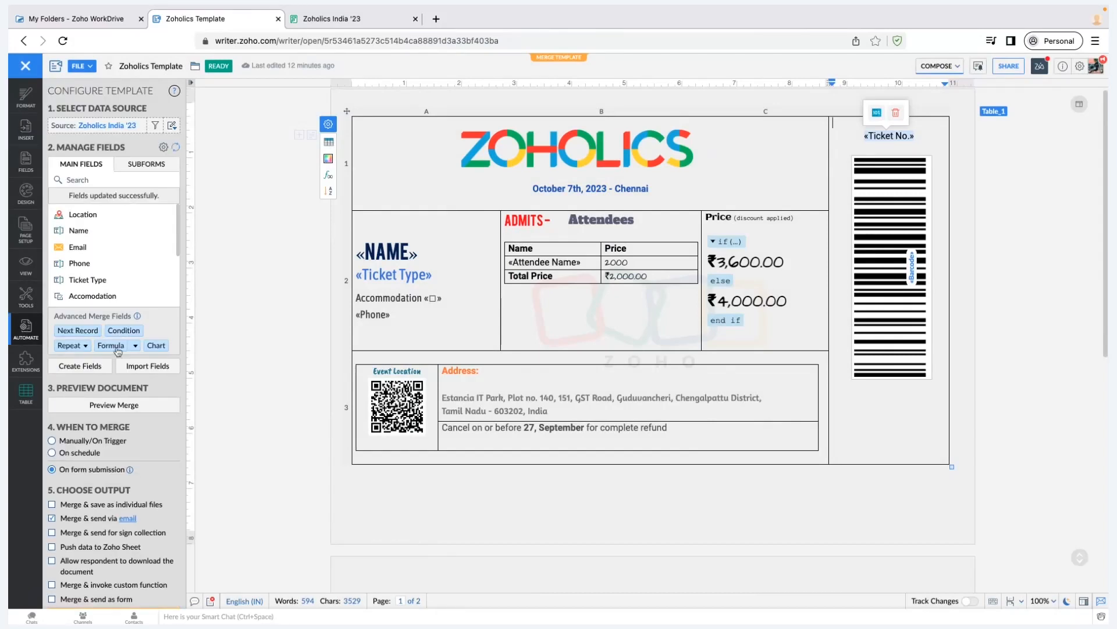
click(124, 390)
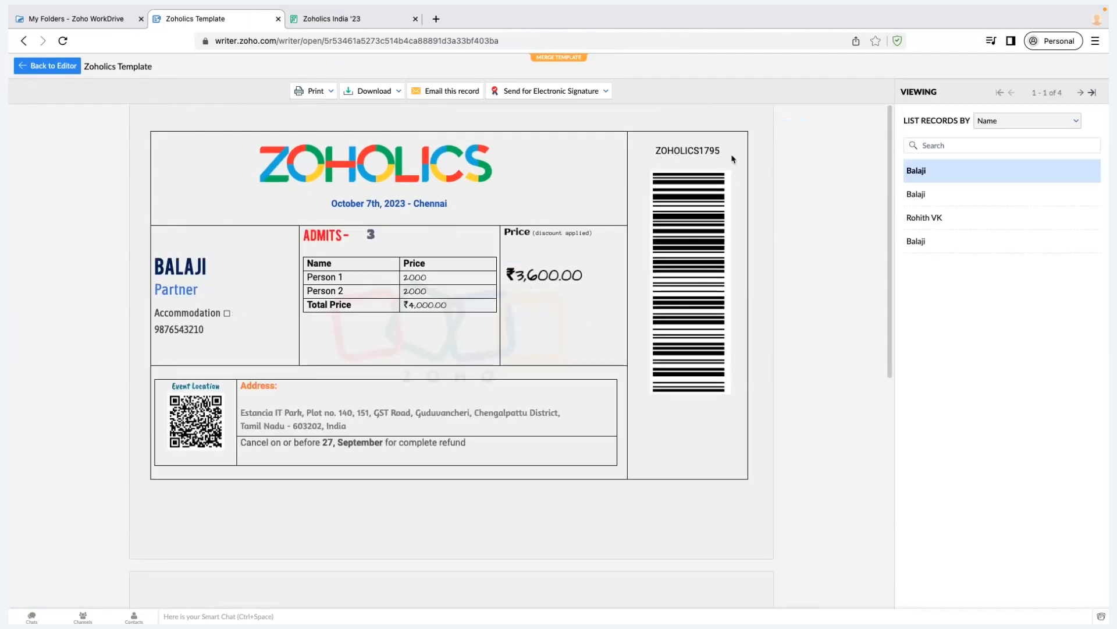
Check records two to four in the merge preview (third is ZOHOLICS1797), then return to the template
click(963, 198)
click(955, 221)
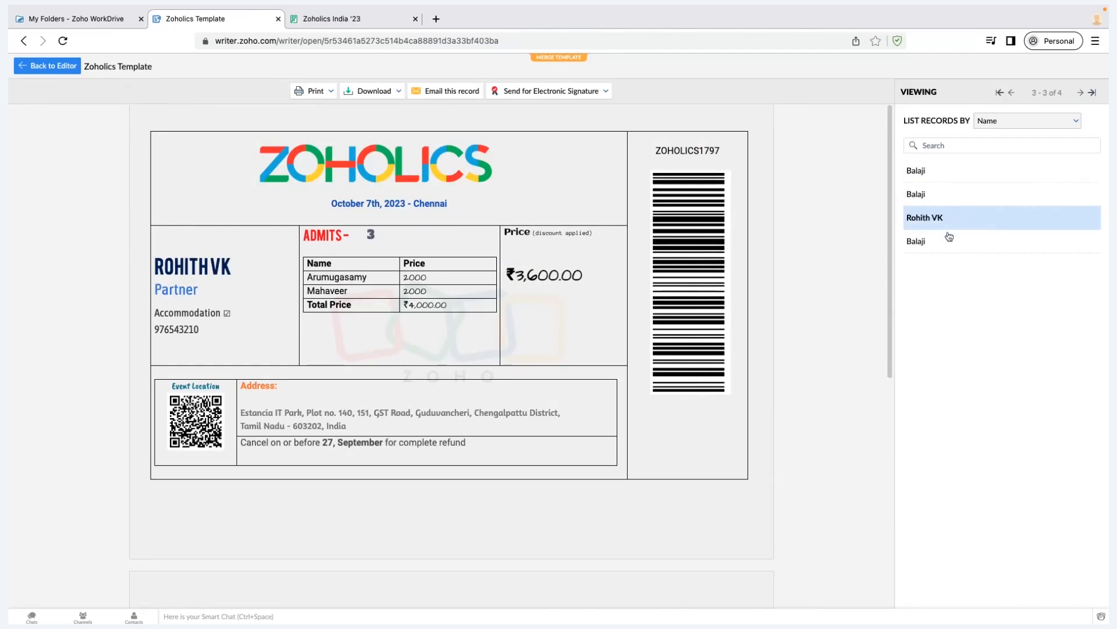
click(949, 239)
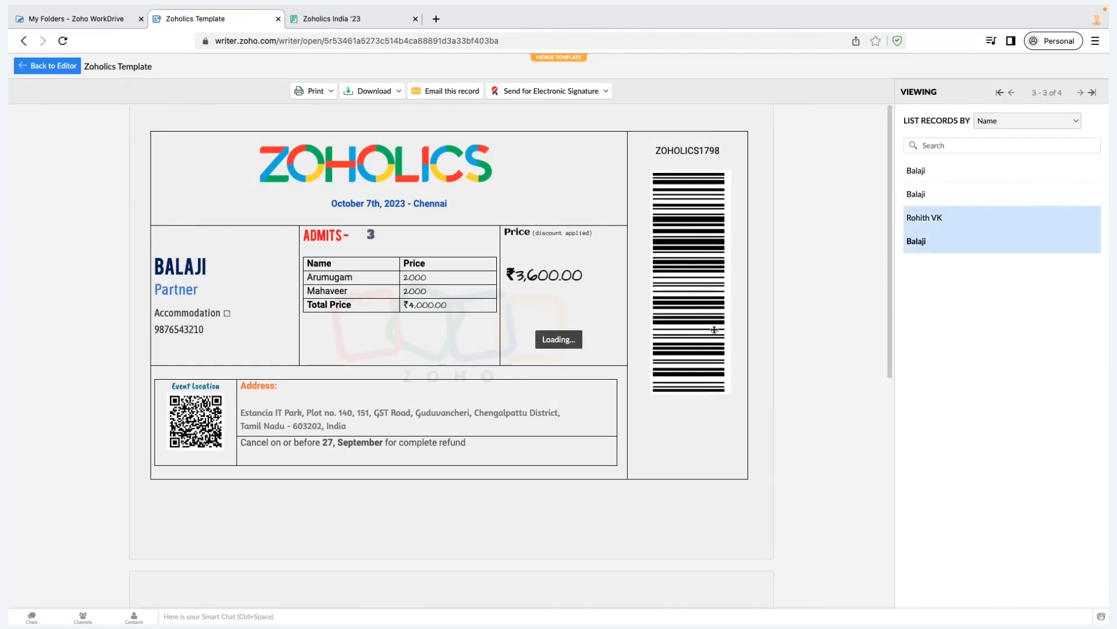
click(66, 72)
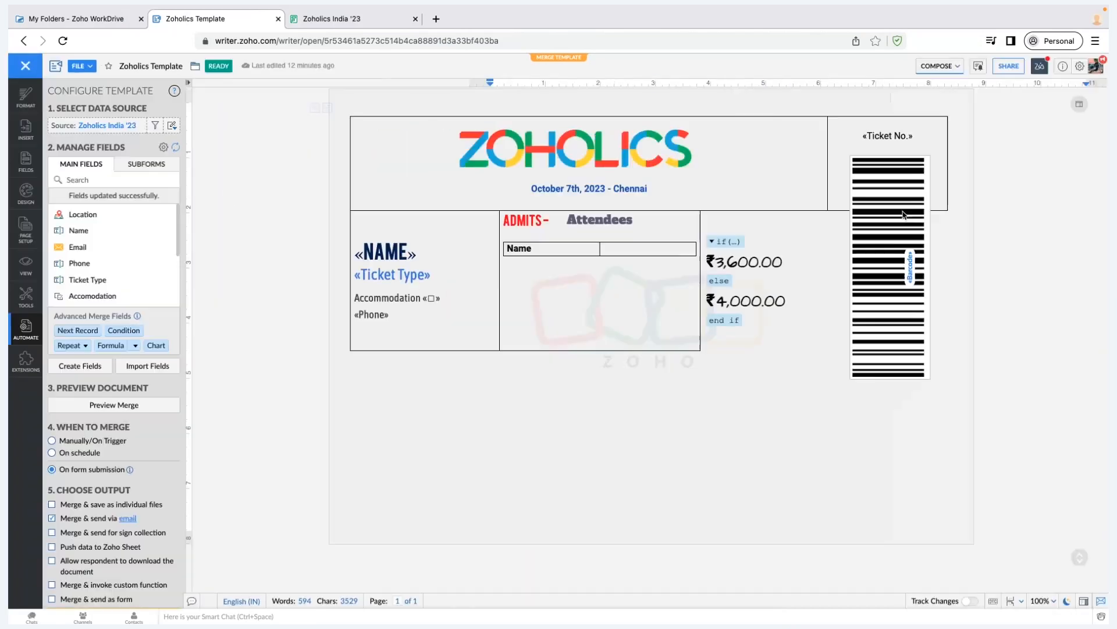
Browse the barcode's field list in its settings and close them, keeping «Ticket No.» unchanged
click(902, 213)
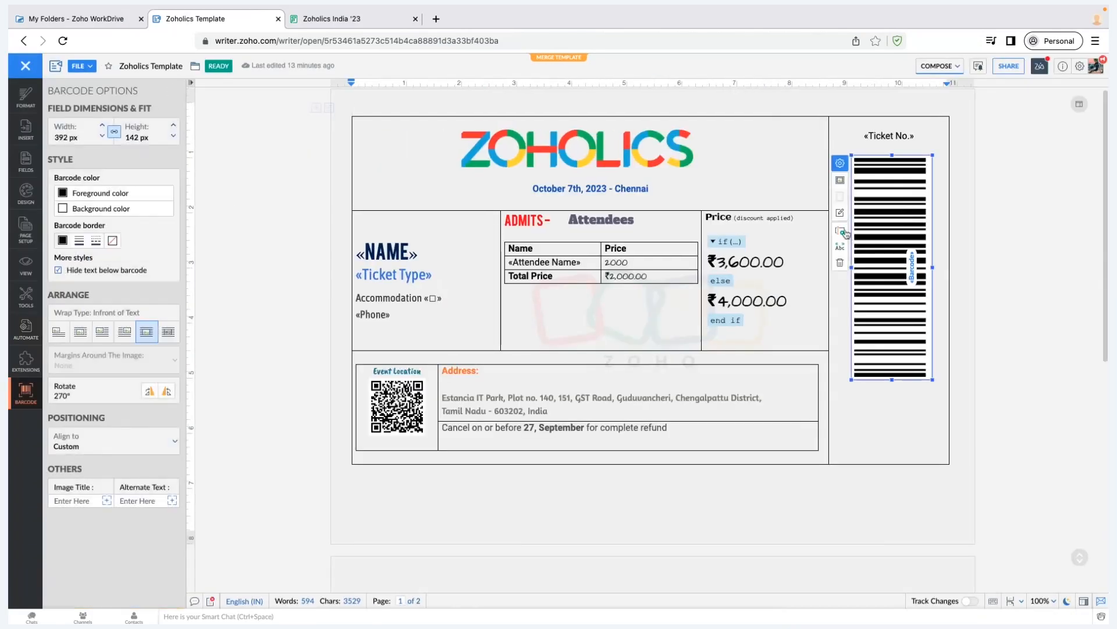
click(840, 229)
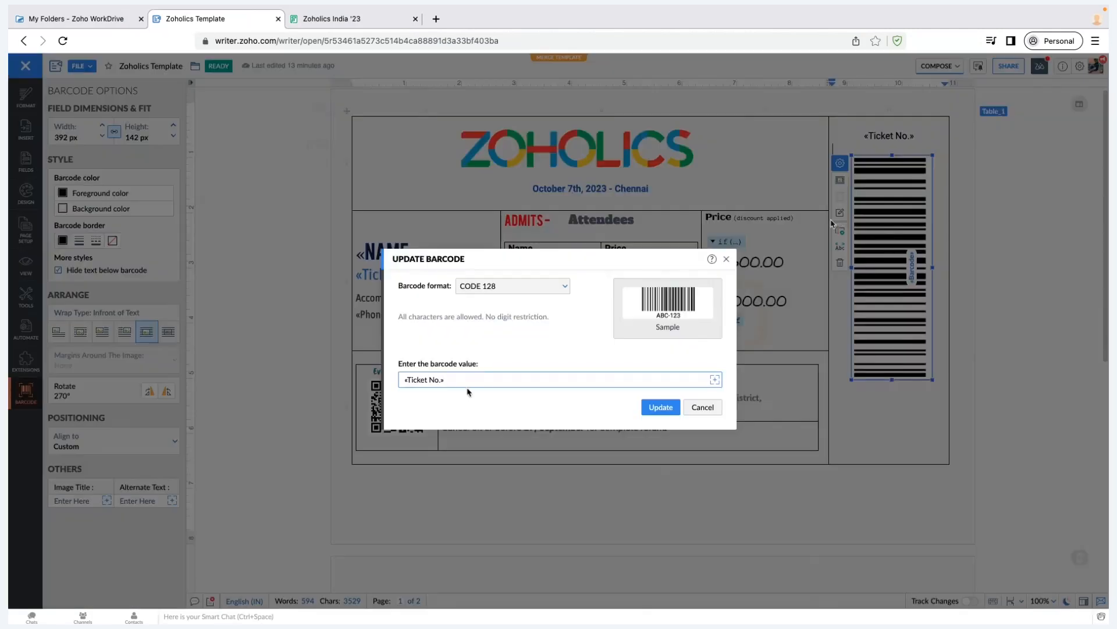
click(715, 380)
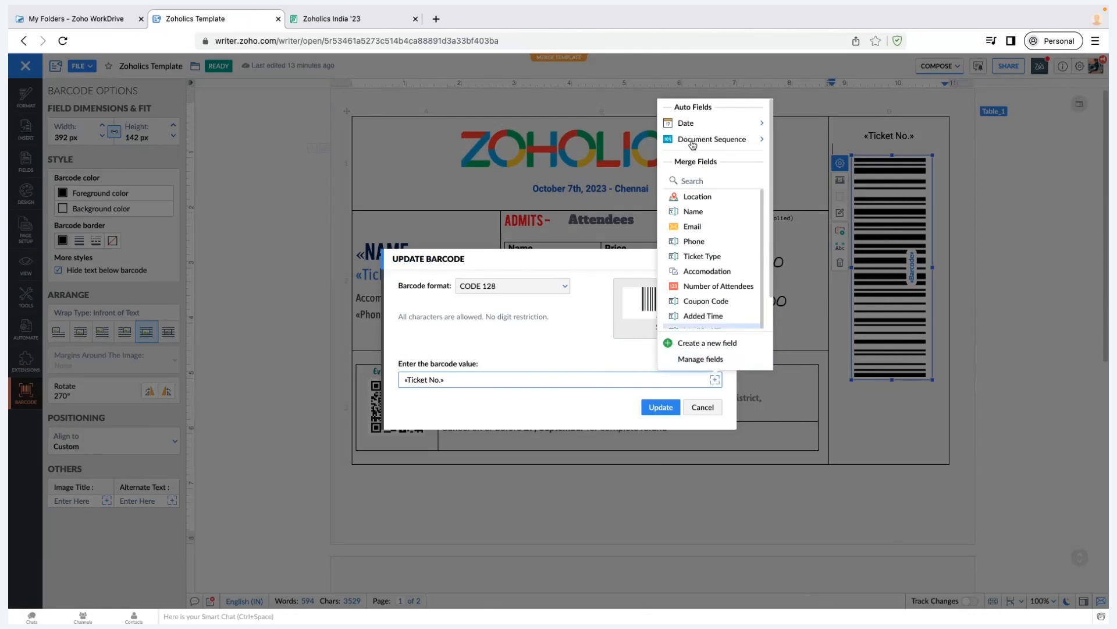
mouse_move(693, 145)
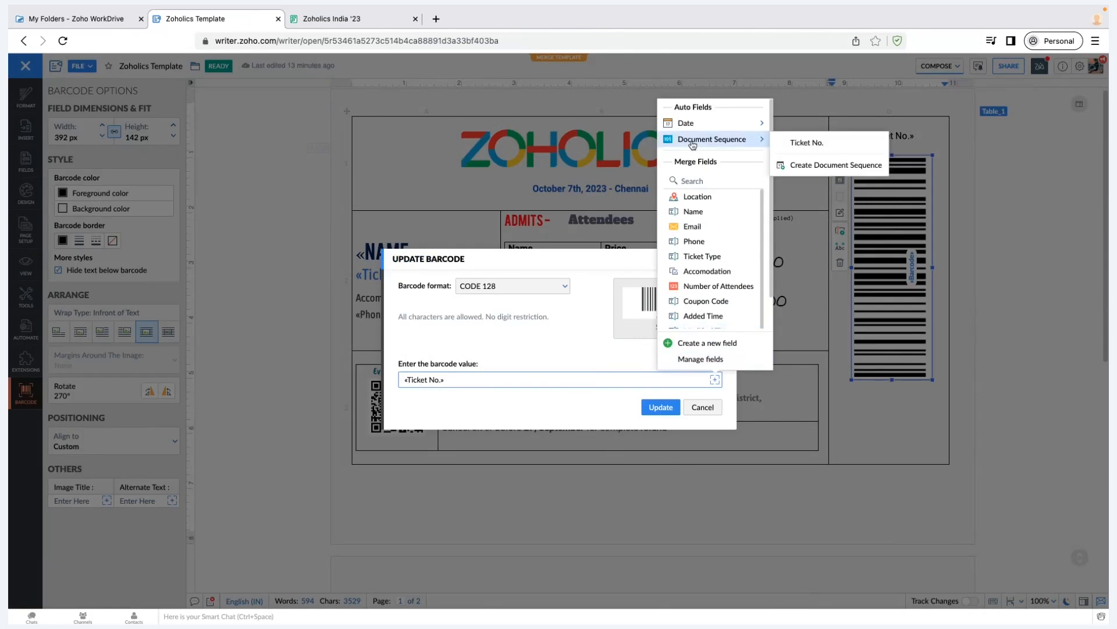
click(711, 413)
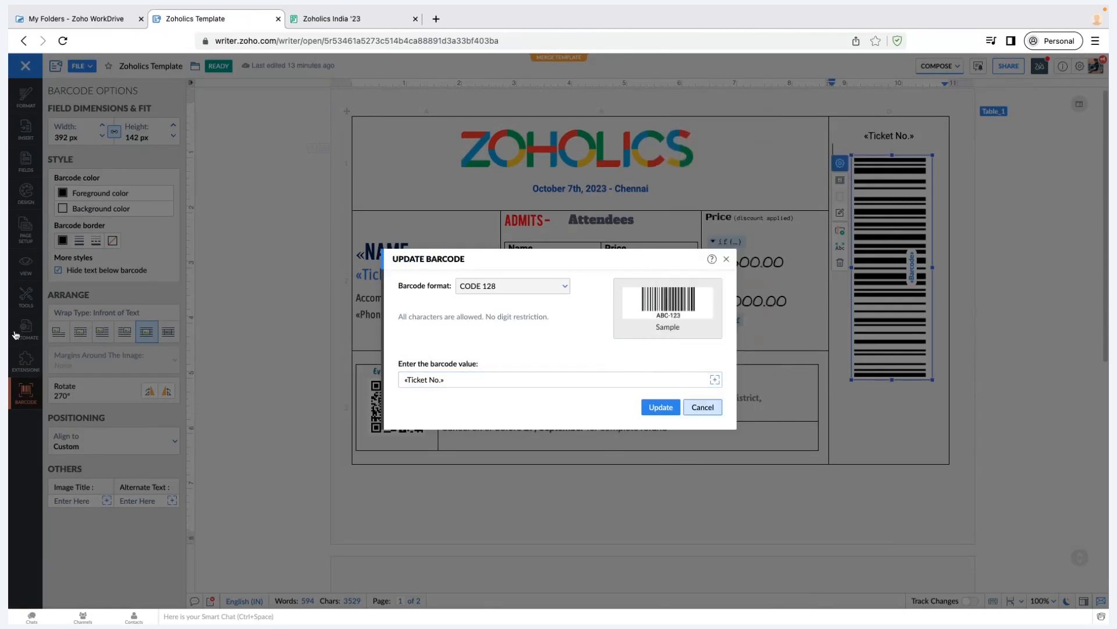
click(16, 335)
scroll(138, 263, down, 3)
scroll(116, 245, up, 3)
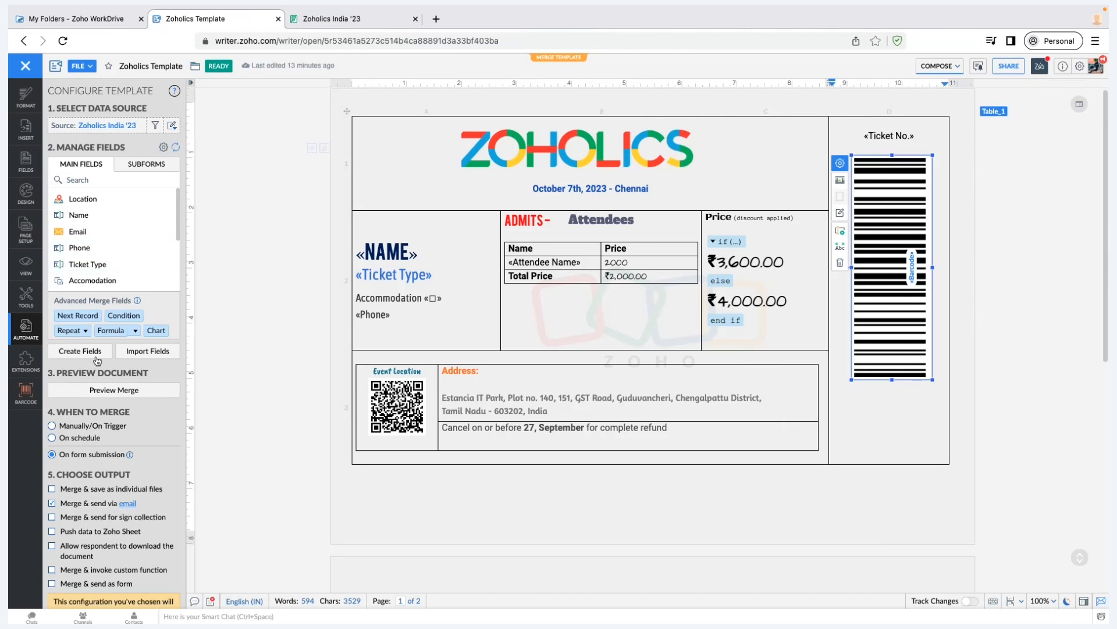
Inspect the Email field's type in the merge fields editor and close it unchanged
click(79, 351)
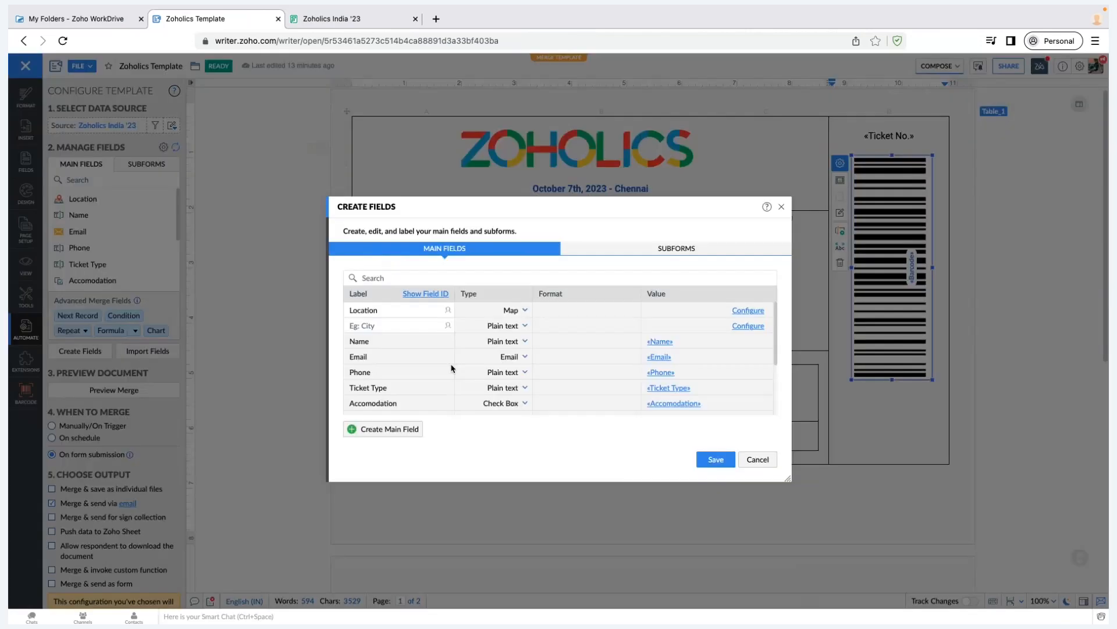
scroll(452, 367, down, 3)
scroll(466, 349, up, 3)
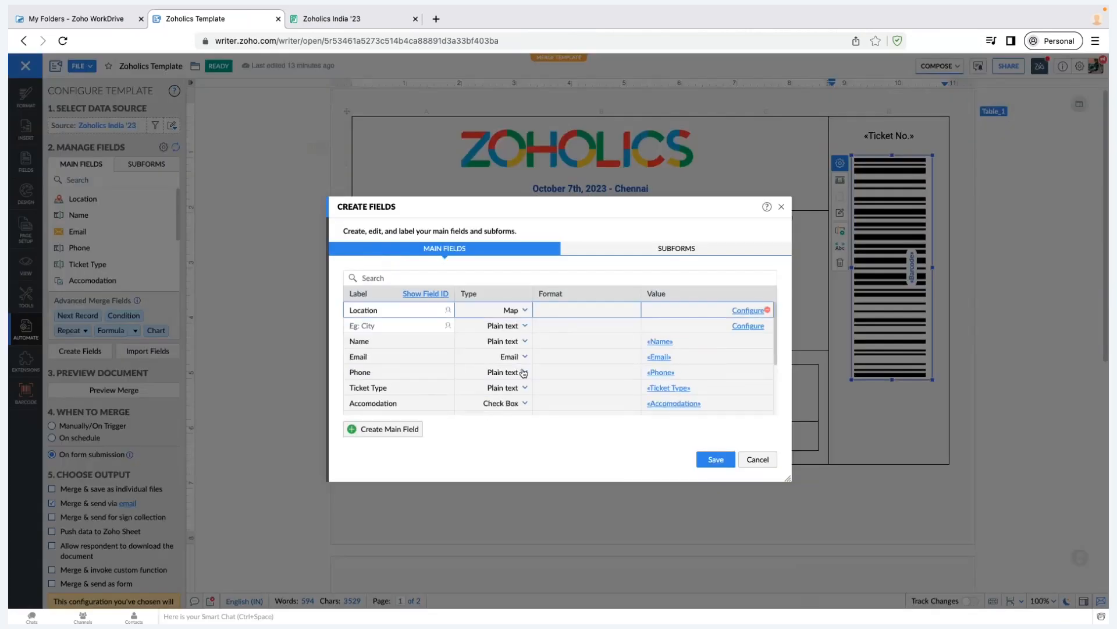
scroll(520, 347, down, 1)
click(515, 335)
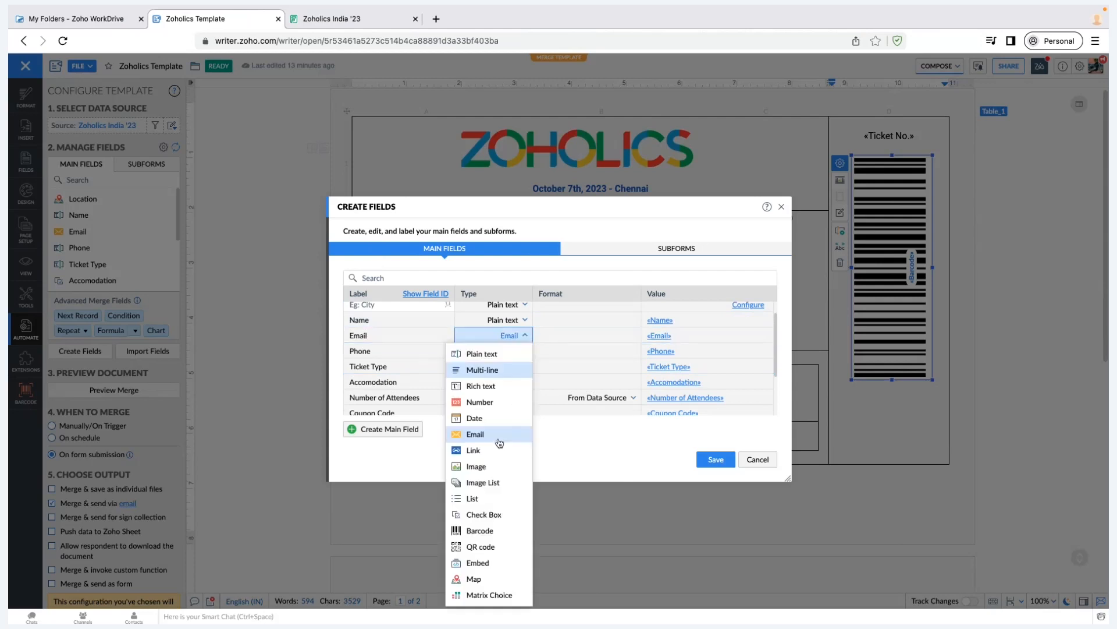
click(629, 455)
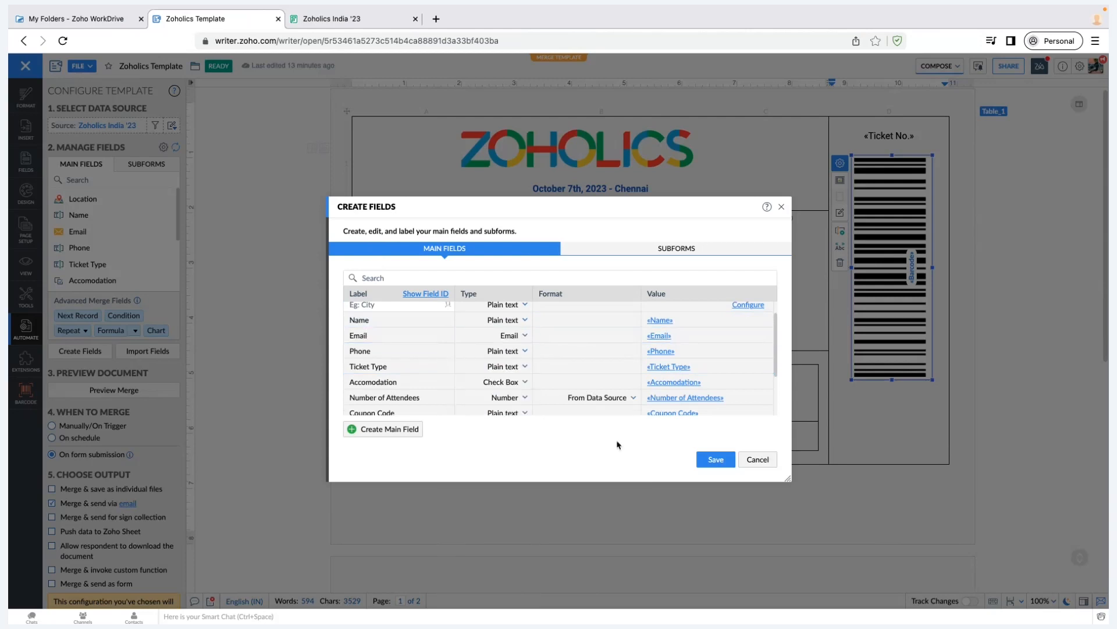
click(758, 459)
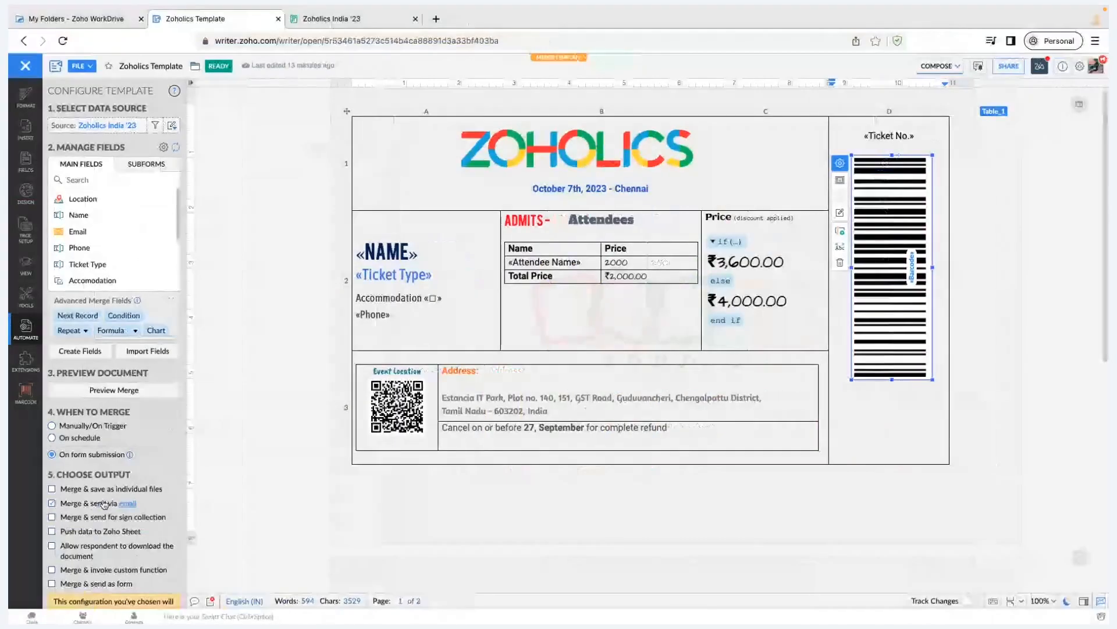
Show the insertable fields panel, including the Document Sequence autofield
scroll(104, 505, down, 2)
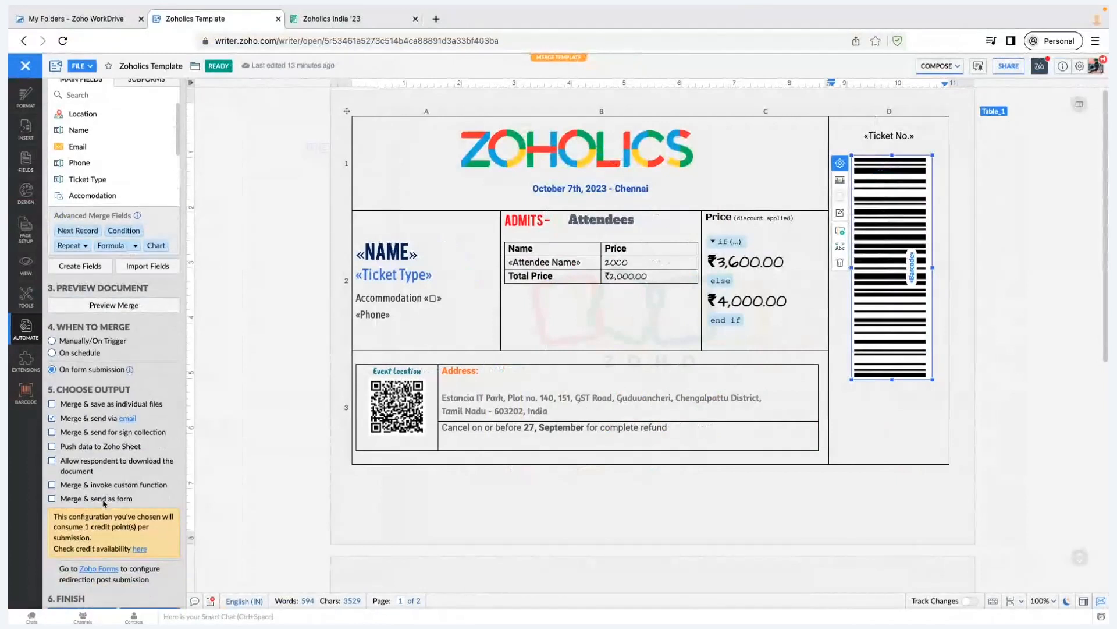
scroll(104, 505, up, 2)
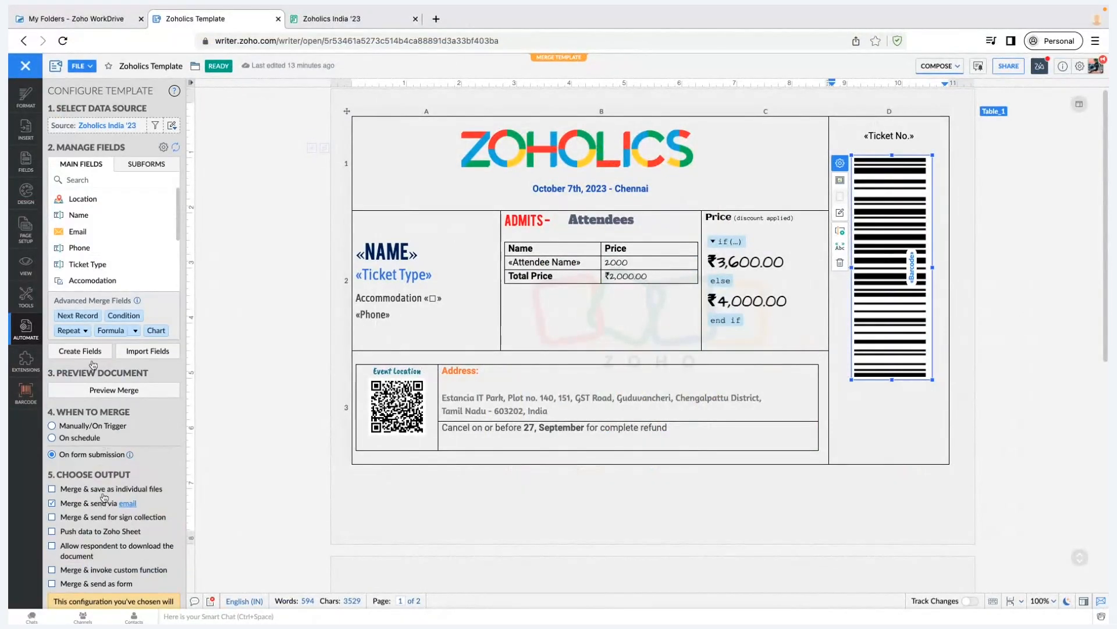
scroll(107, 269, down, 2)
scroll(107, 268, up, 2)
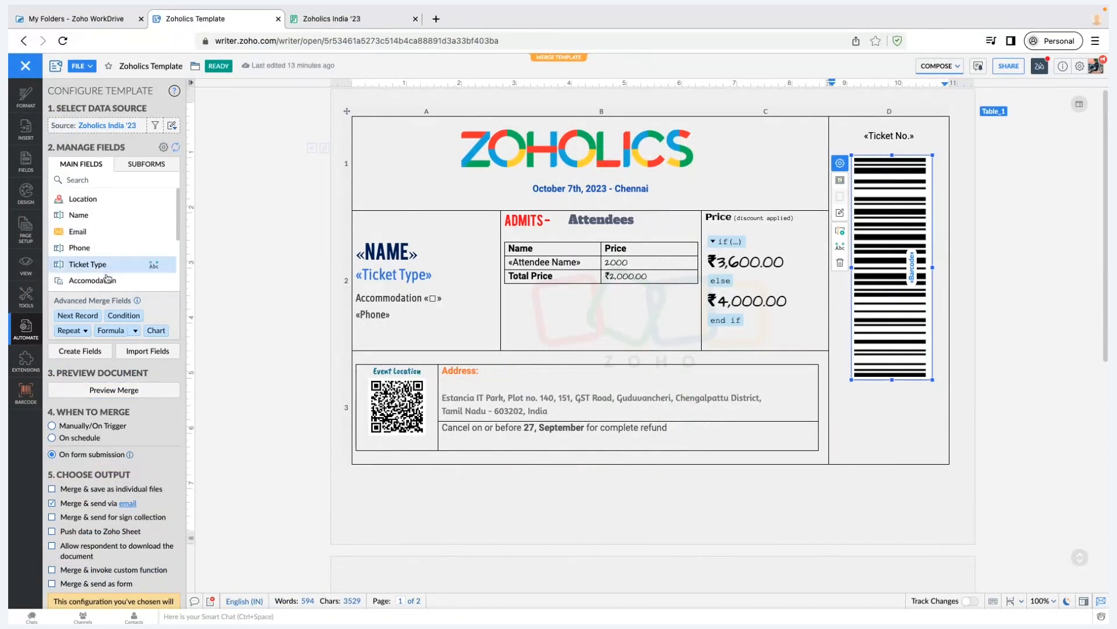
click(23, 164)
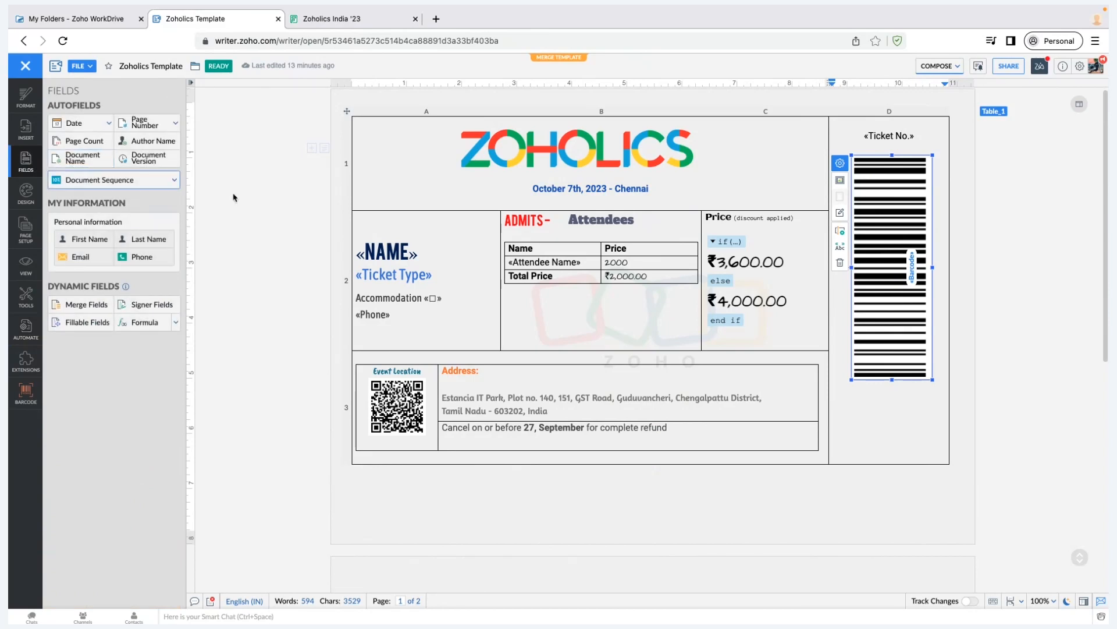
Review the Ticket No. sequence, discard a new sequence form, and scroll to the merge settings
click(161, 184)
mouse_move(190, 204)
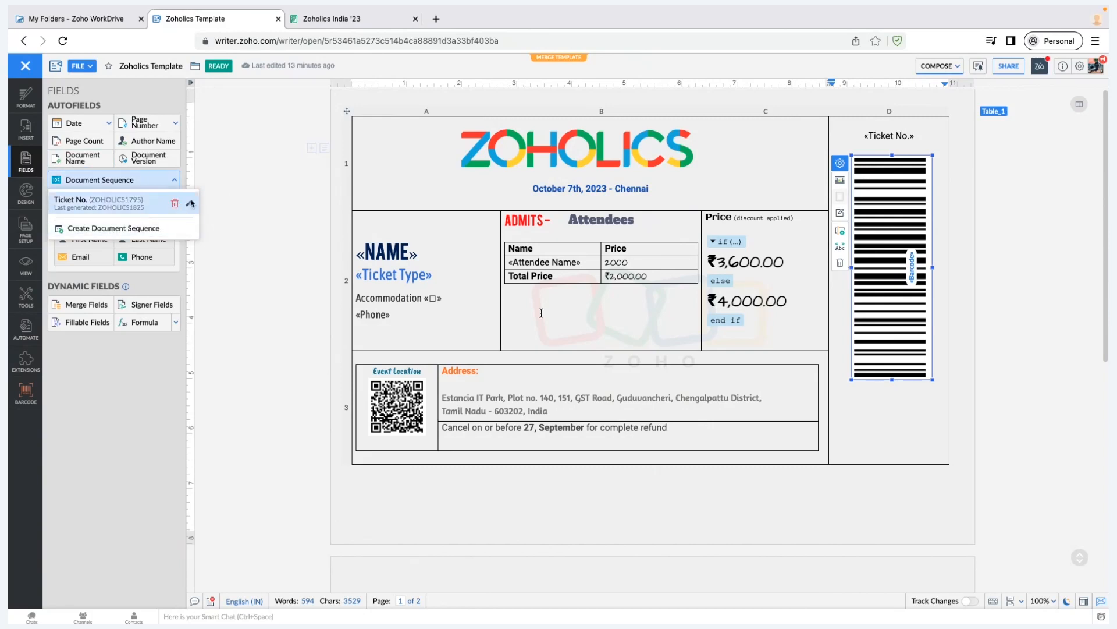
click(190, 203)
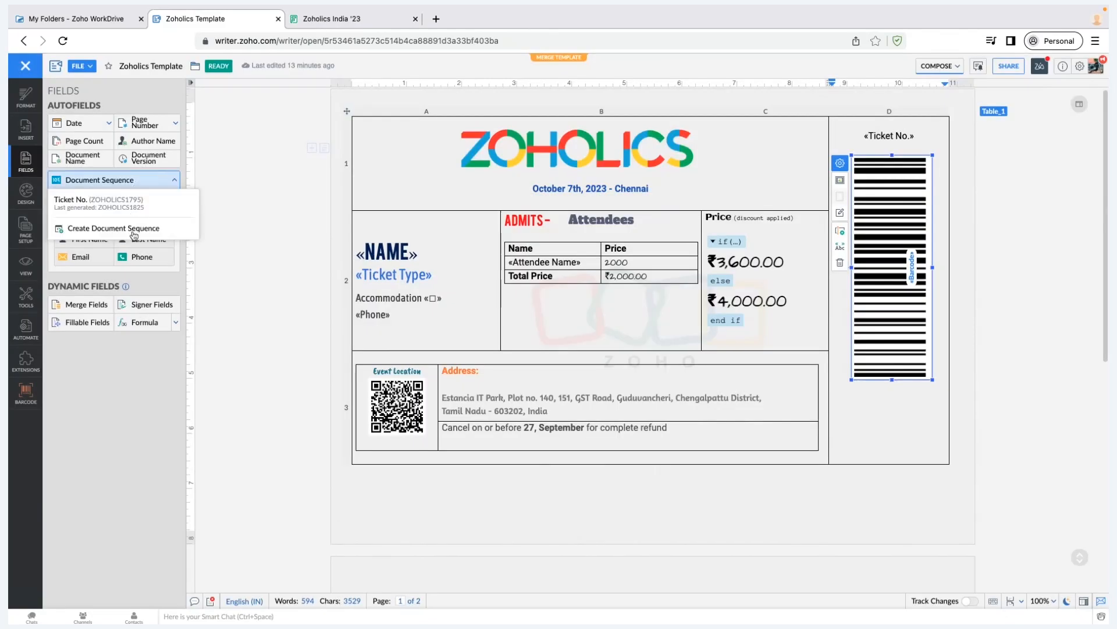
click(134, 232)
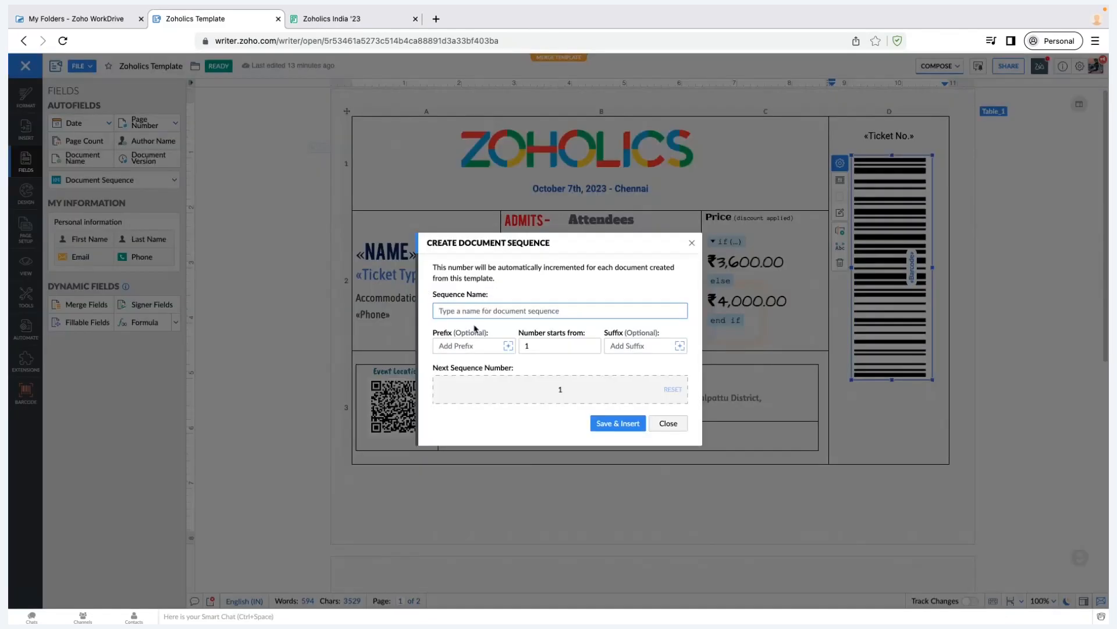
click(679, 429)
click(668, 423)
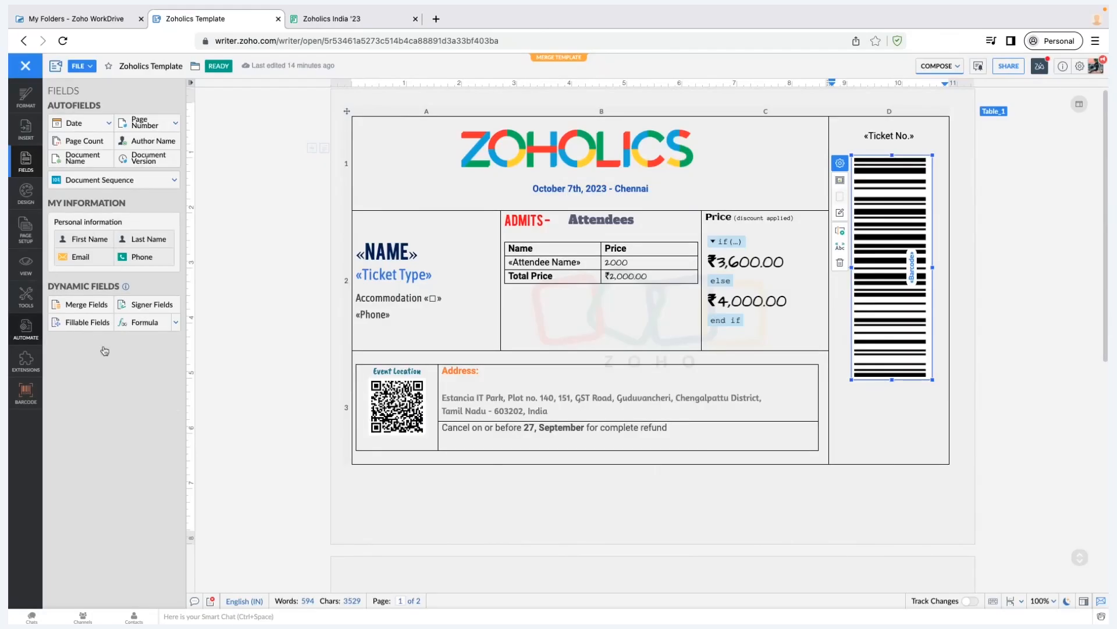
scroll(105, 348, down, 3)
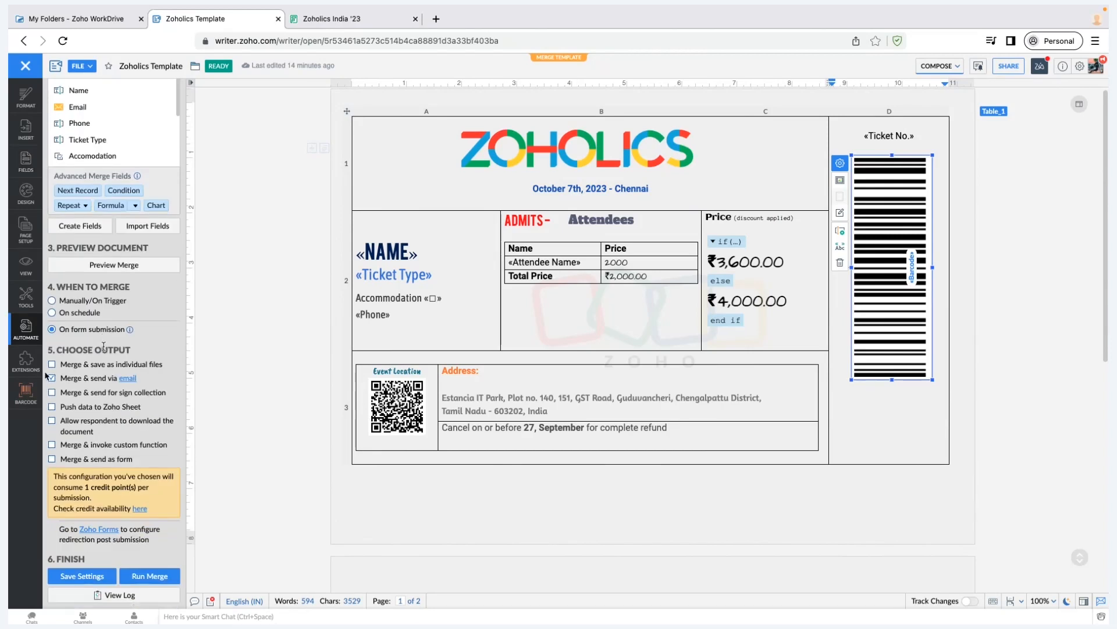
Save each merged ticket as a Writer document in My Folder and run a custom function afterwards
click(105, 366)
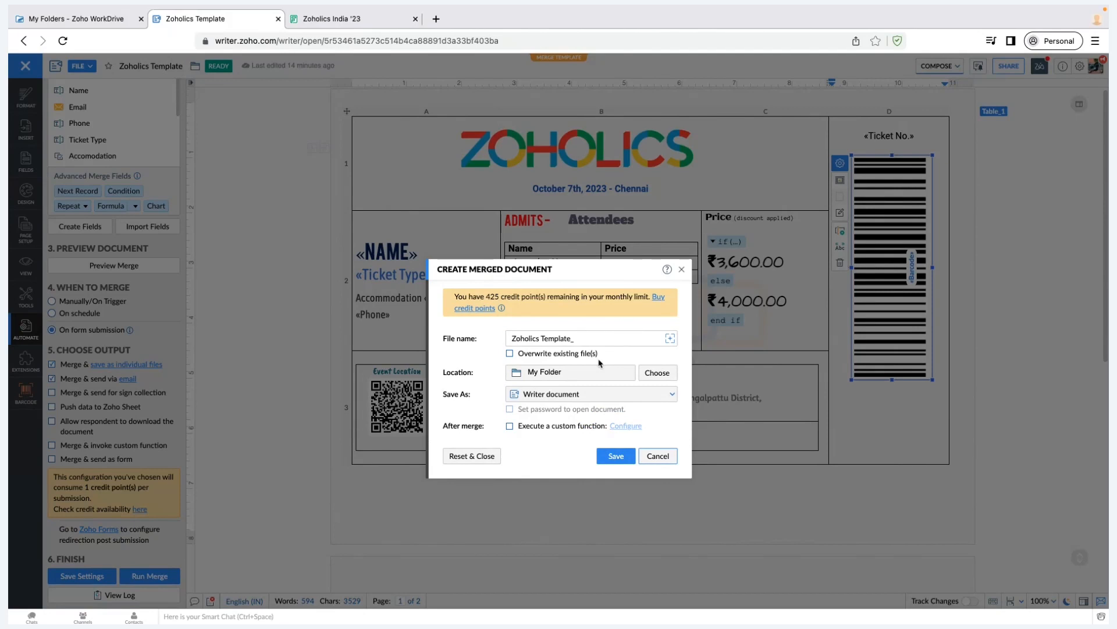
click(659, 373)
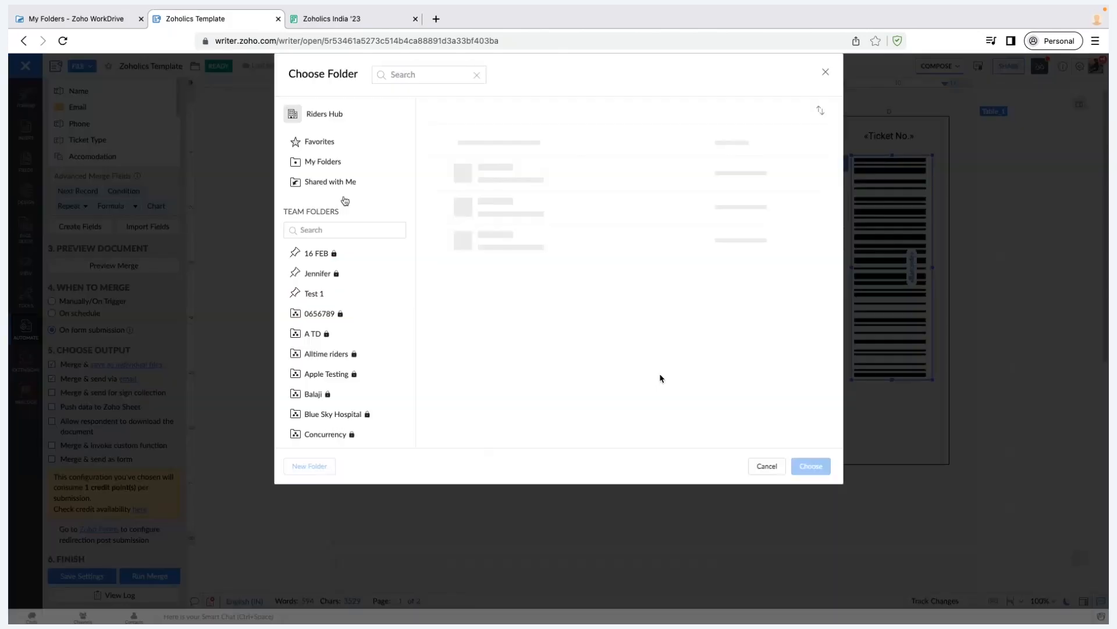
click(767, 466)
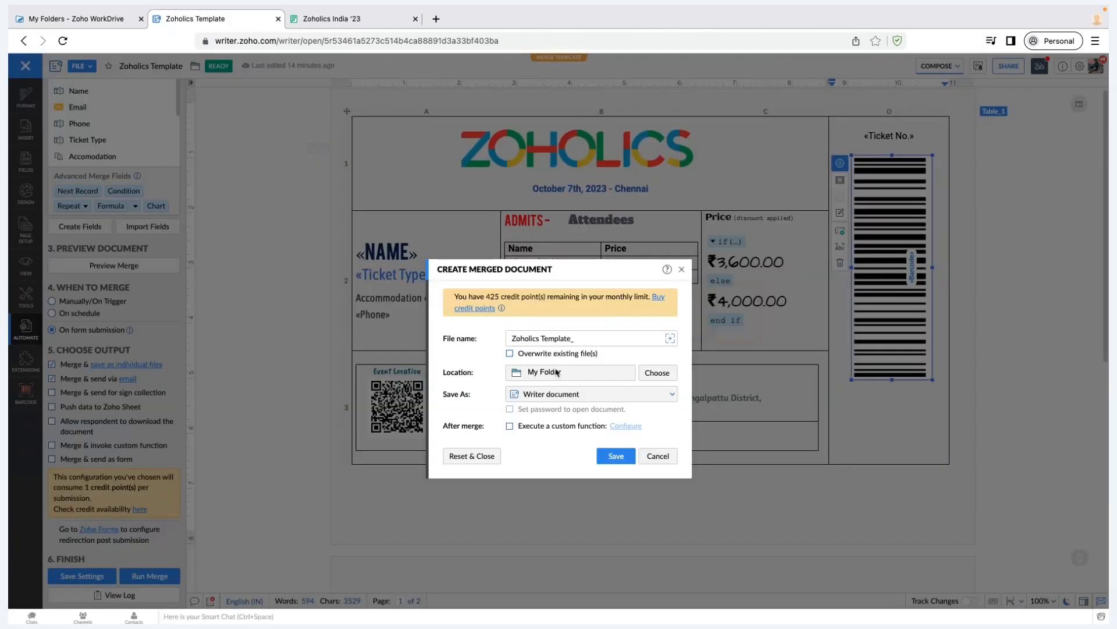
click(618, 395)
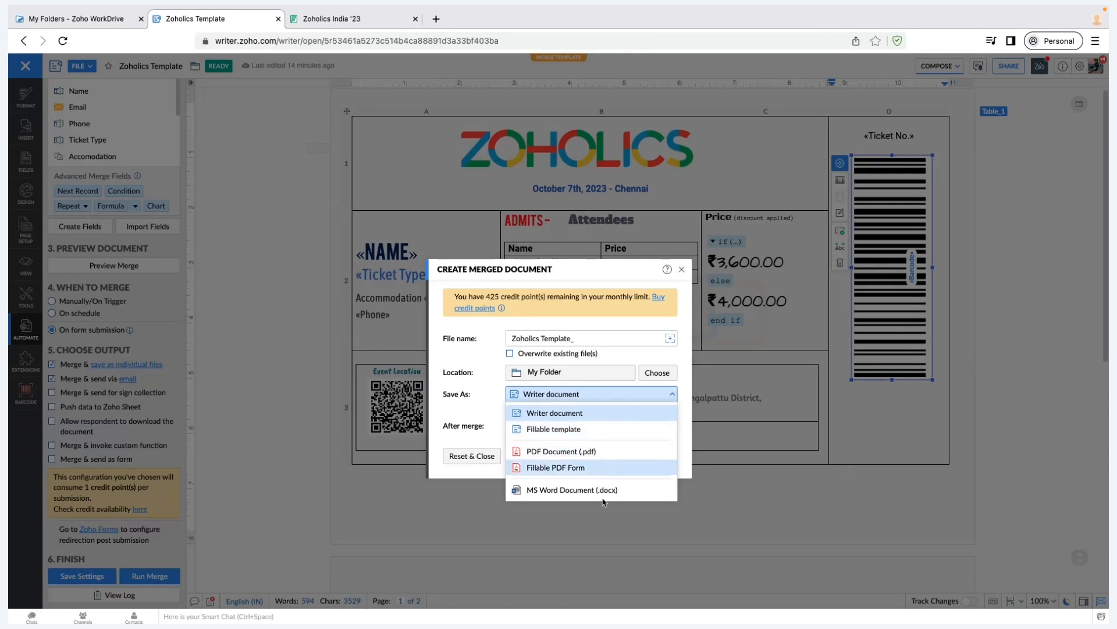
key(Up)
key(Up)
click(508, 417)
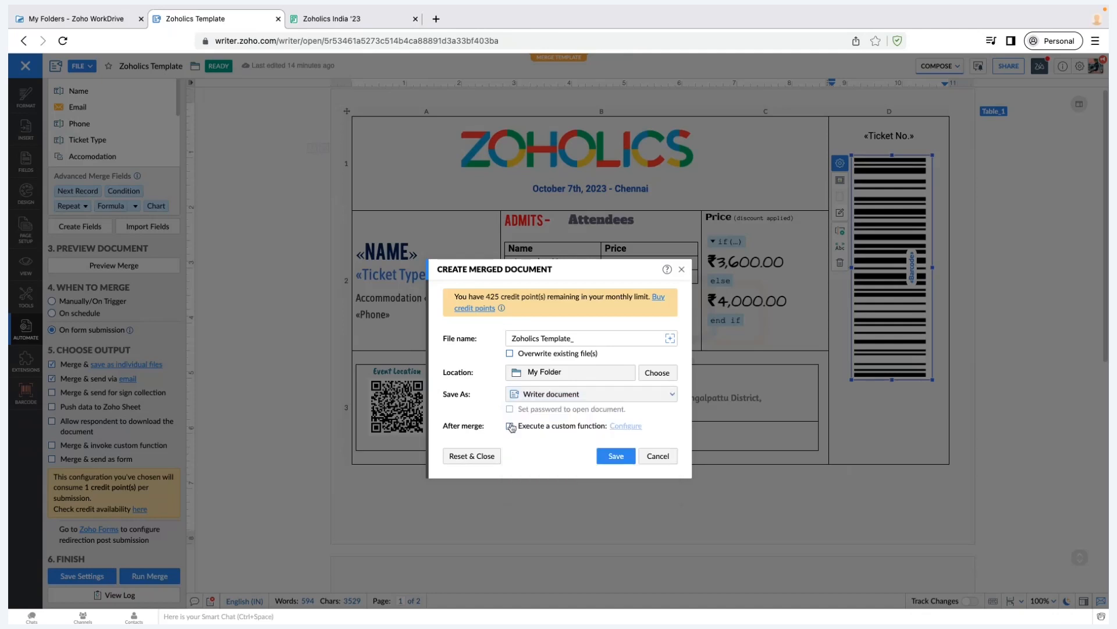
click(520, 429)
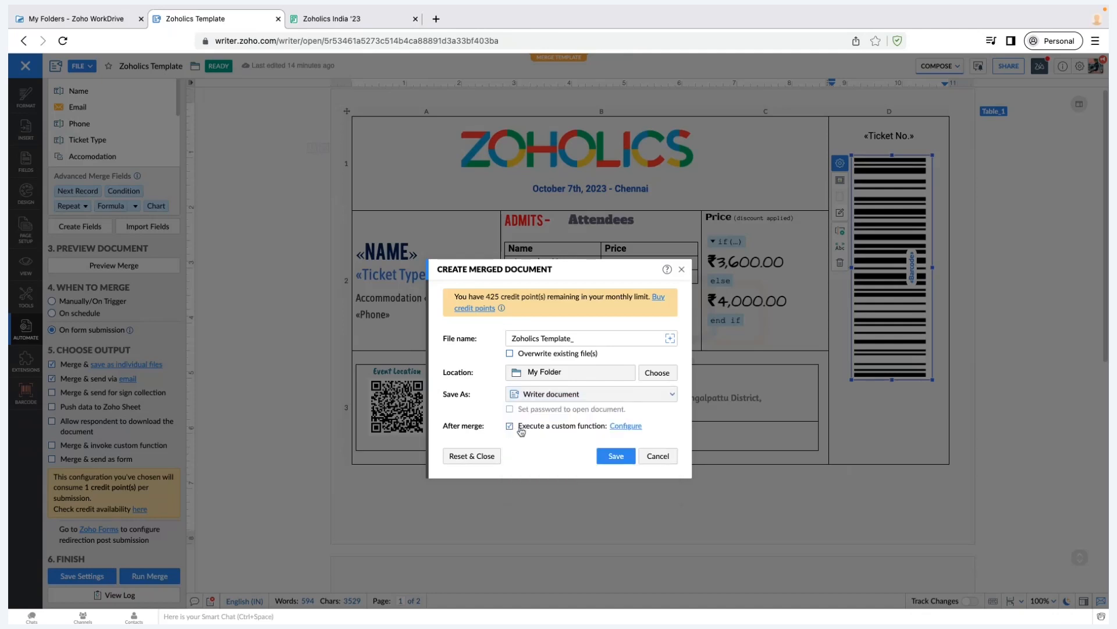
Browse the Custom Functions gallery, then cancel the save-as-individual-files merge setup
click(613, 428)
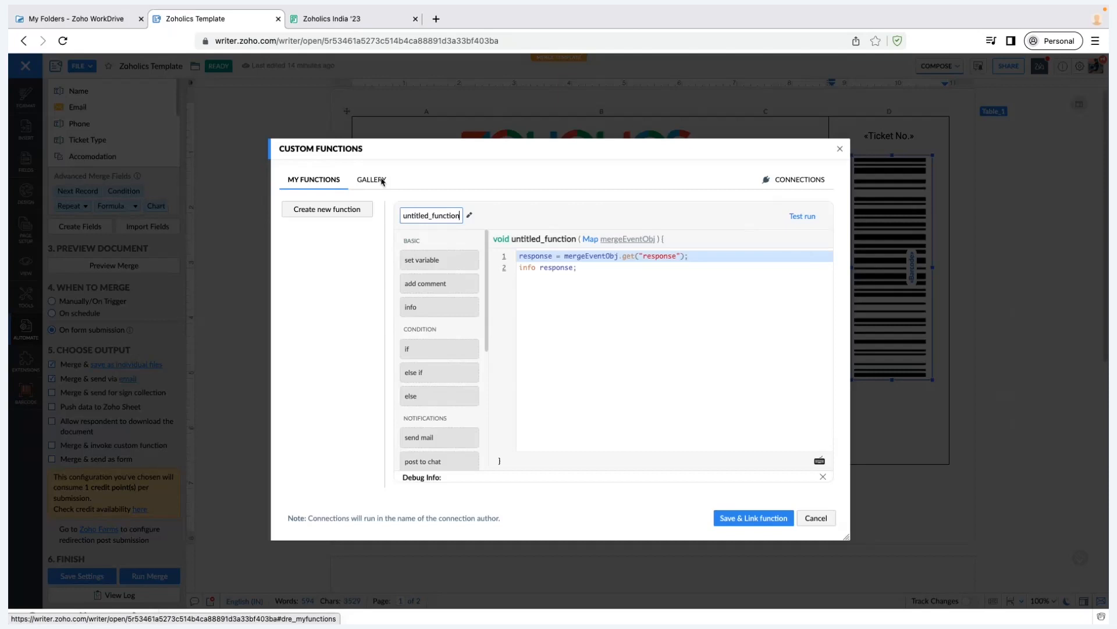
click(382, 181)
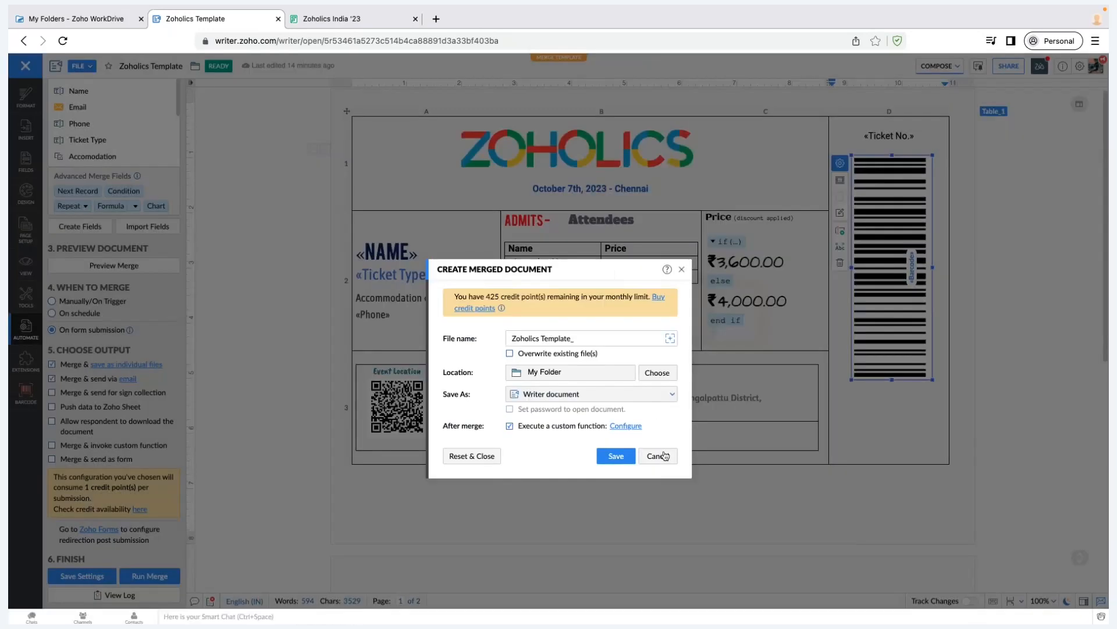
click(664, 456)
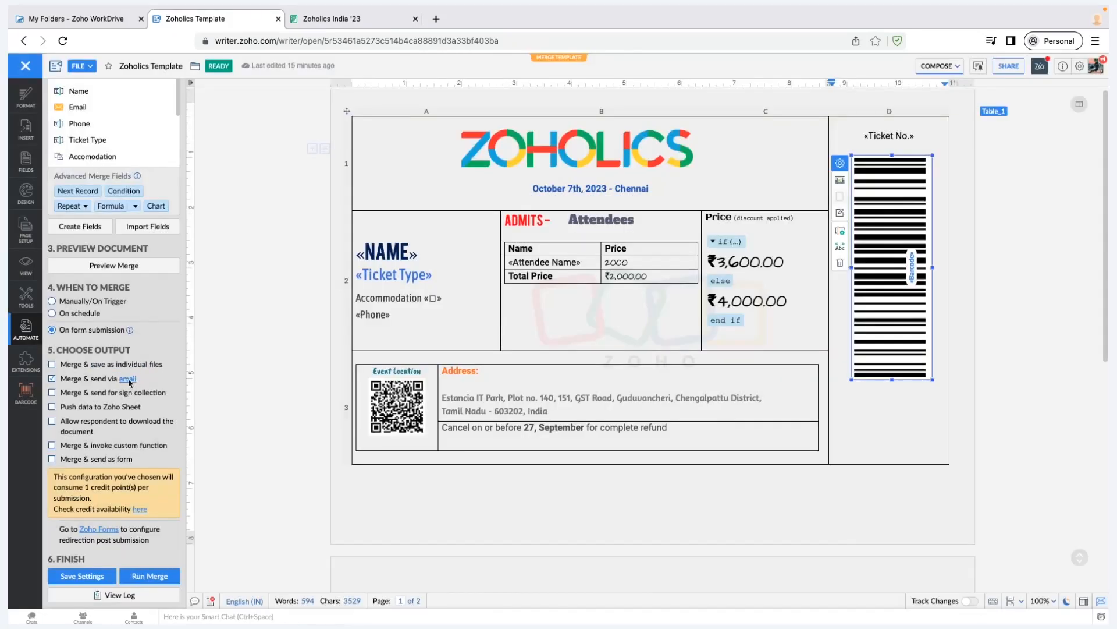
click(128, 379)
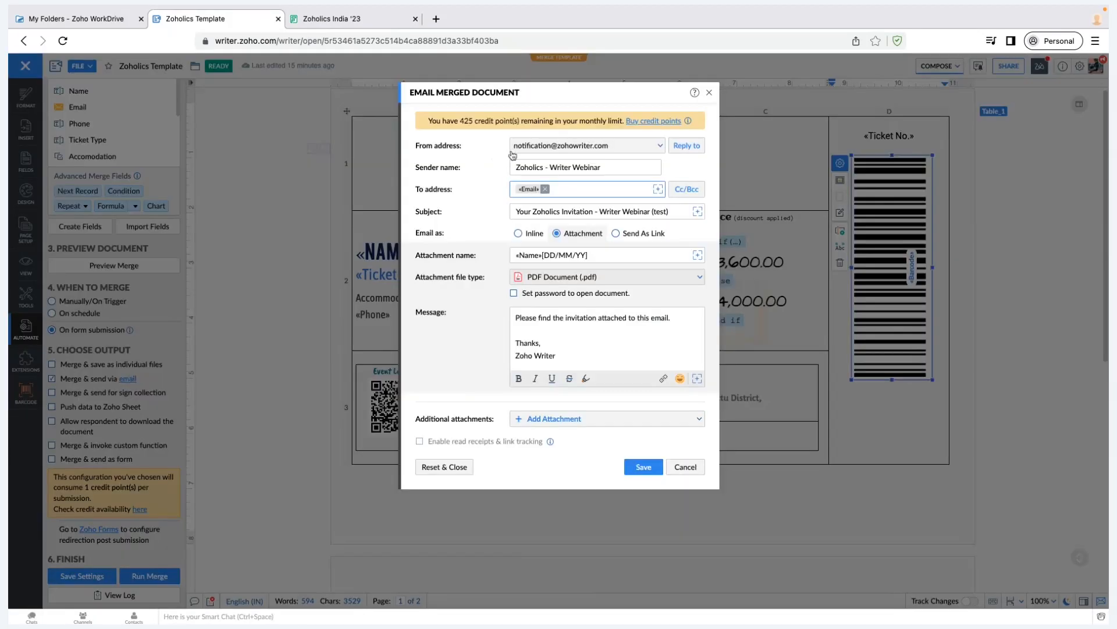
click(553, 146)
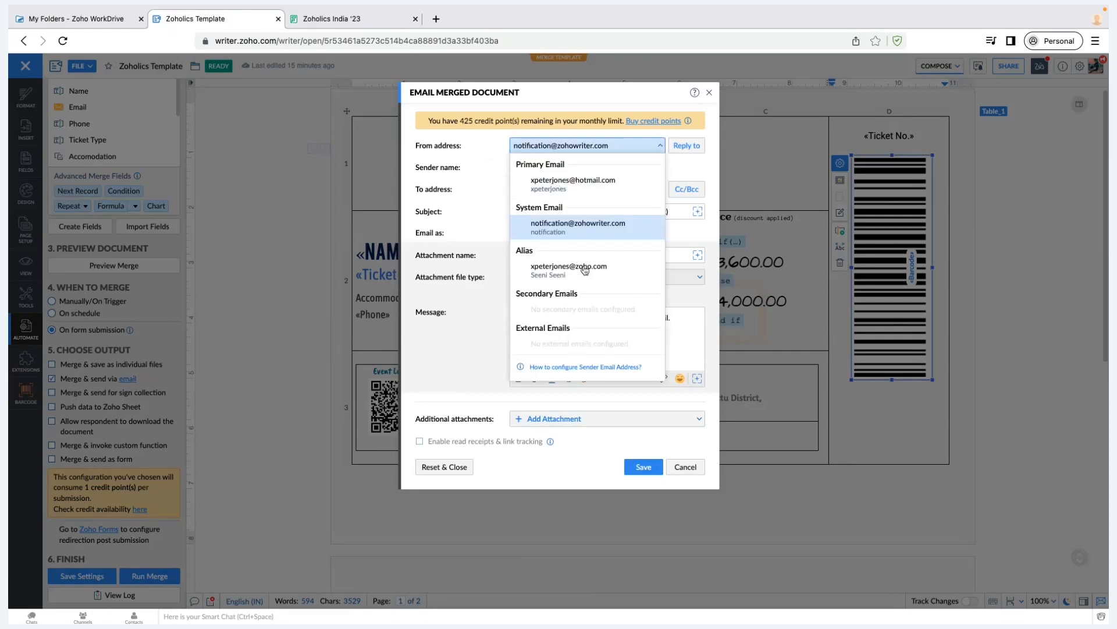
click(606, 148)
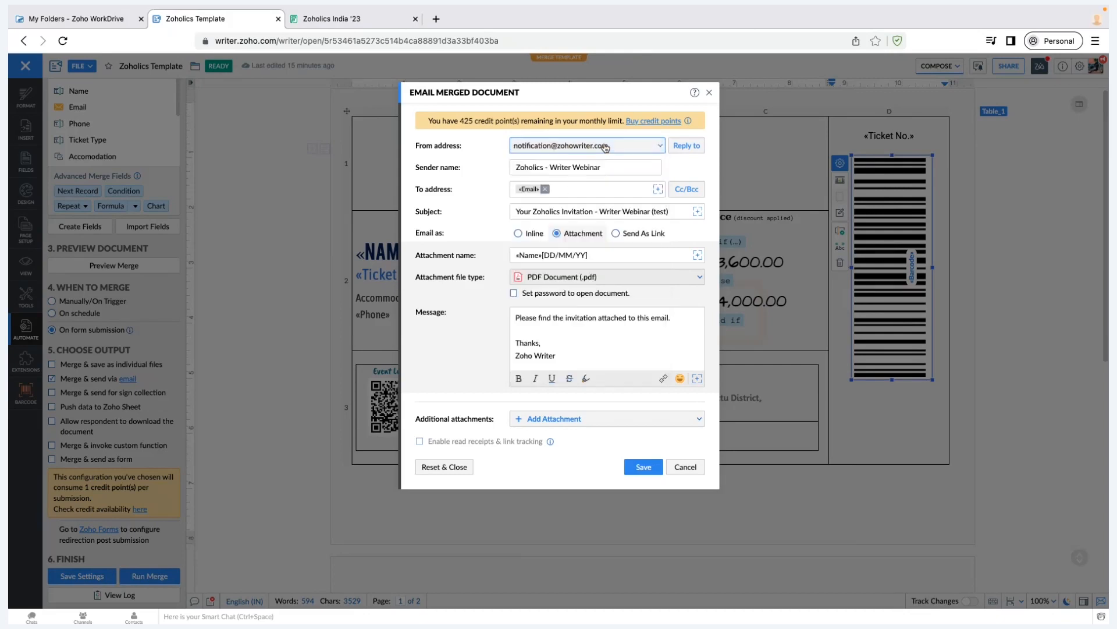
click(626, 171)
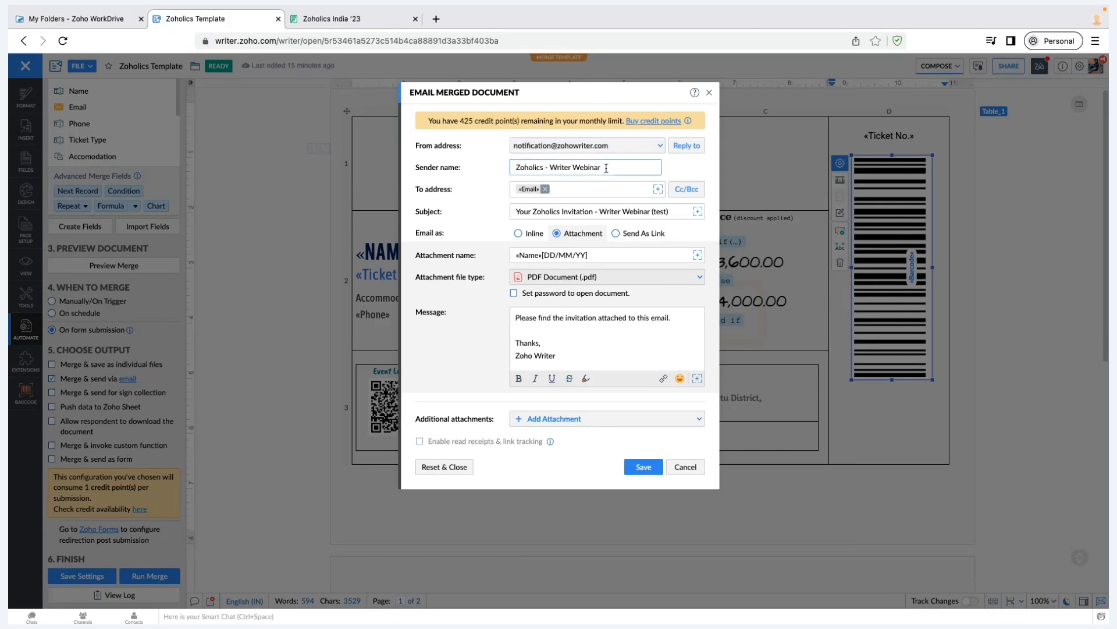
click(591, 189)
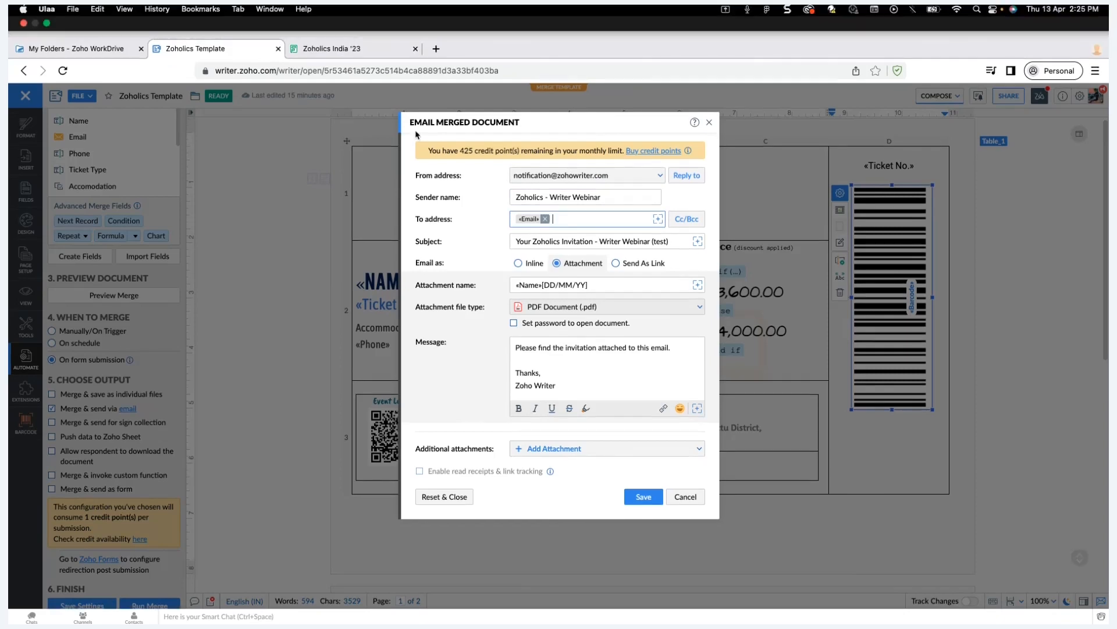
click(338, 18)
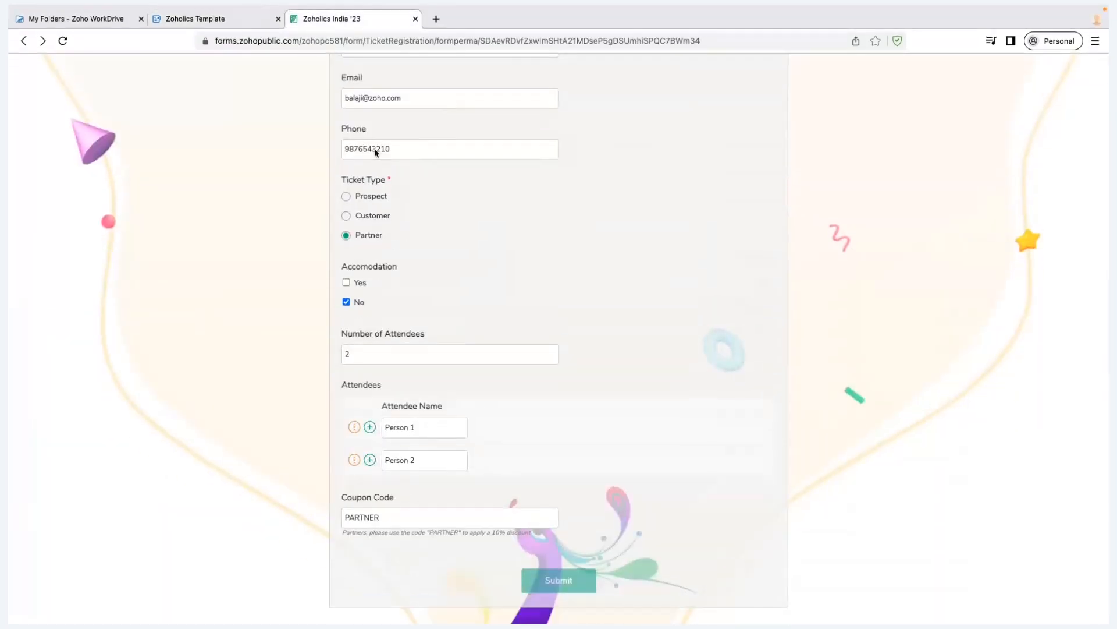
key(ctrl+shift+Tab)
click(550, 211)
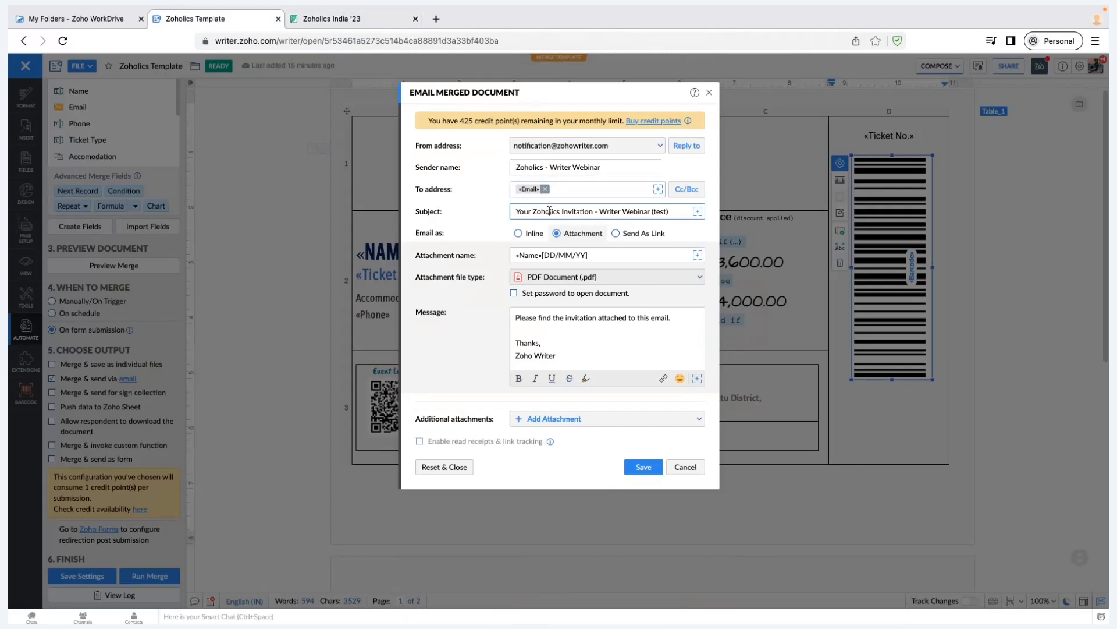
key(ctrl+a)
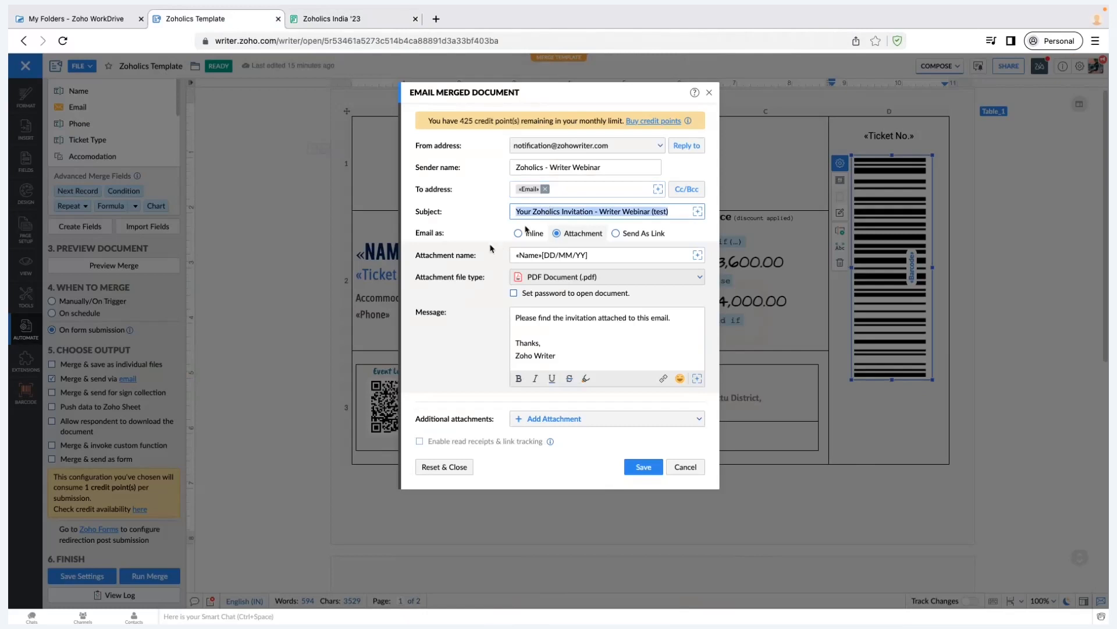
click(523, 238)
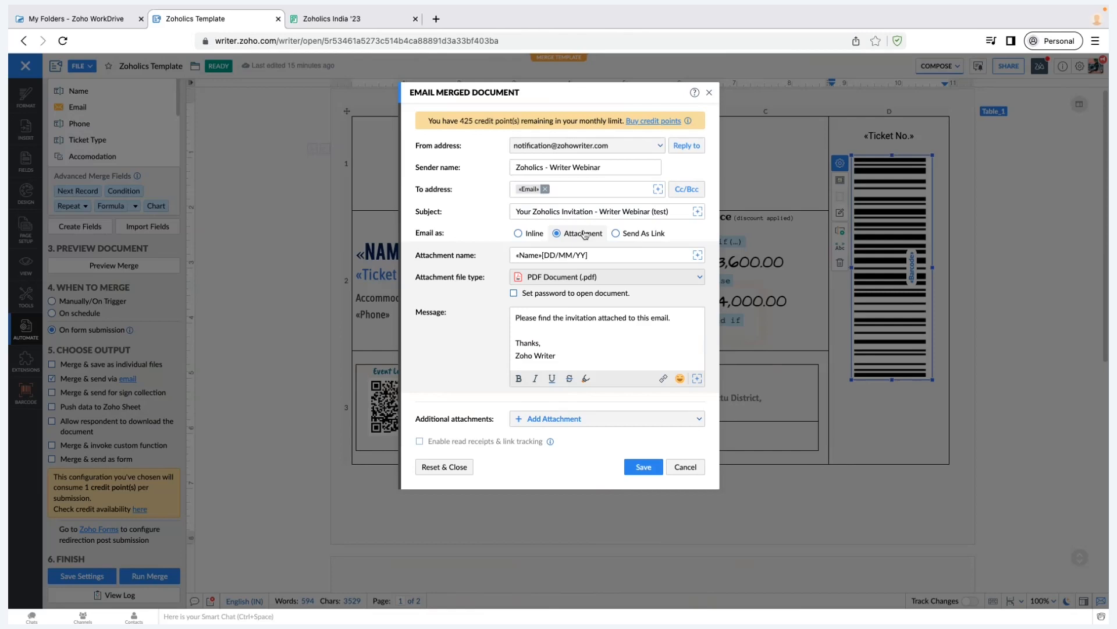
click(607, 251)
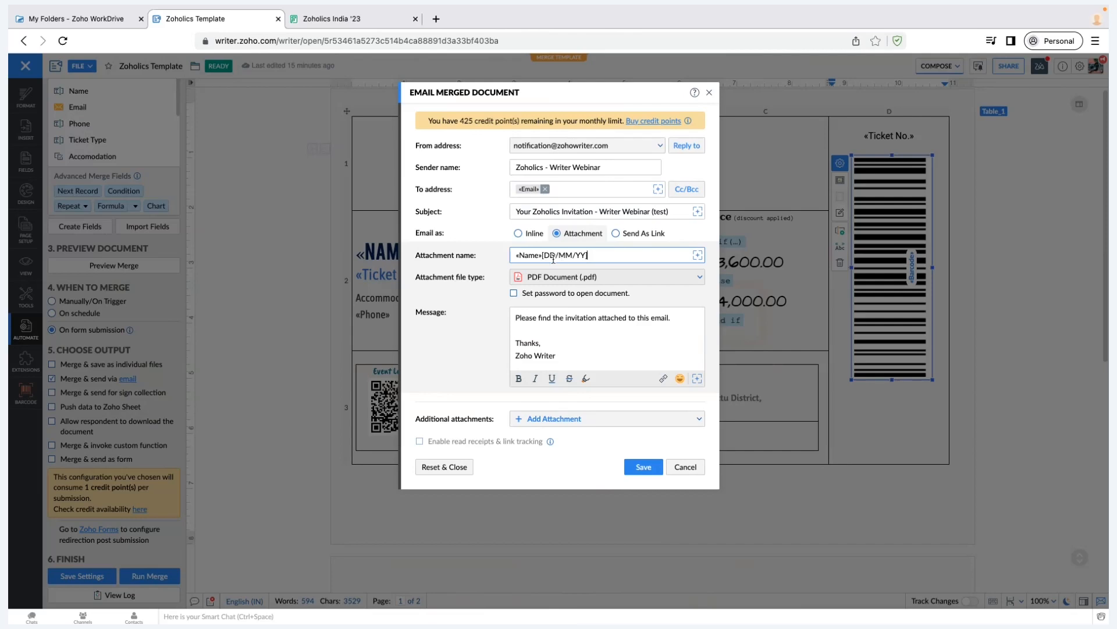
click(698, 256)
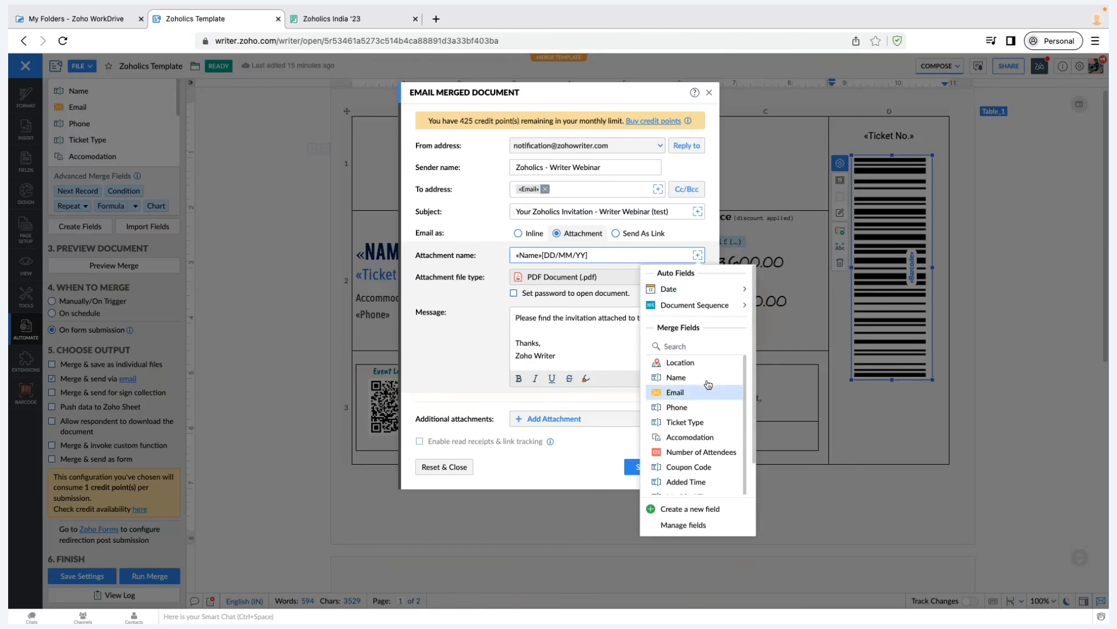
scroll(706, 381, down, 1)
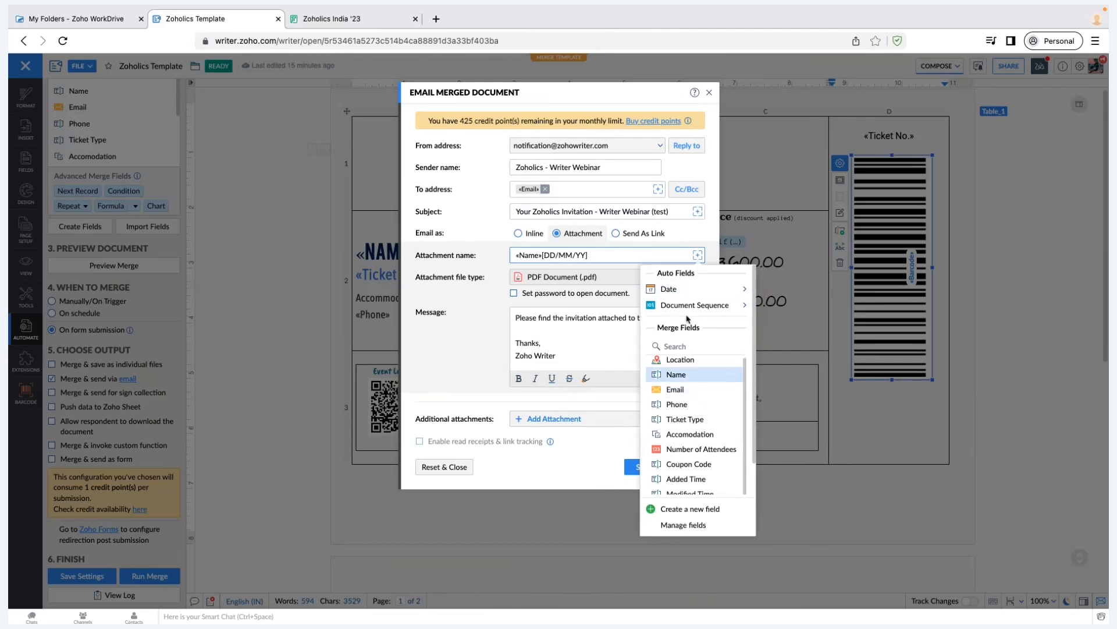
click(681, 290)
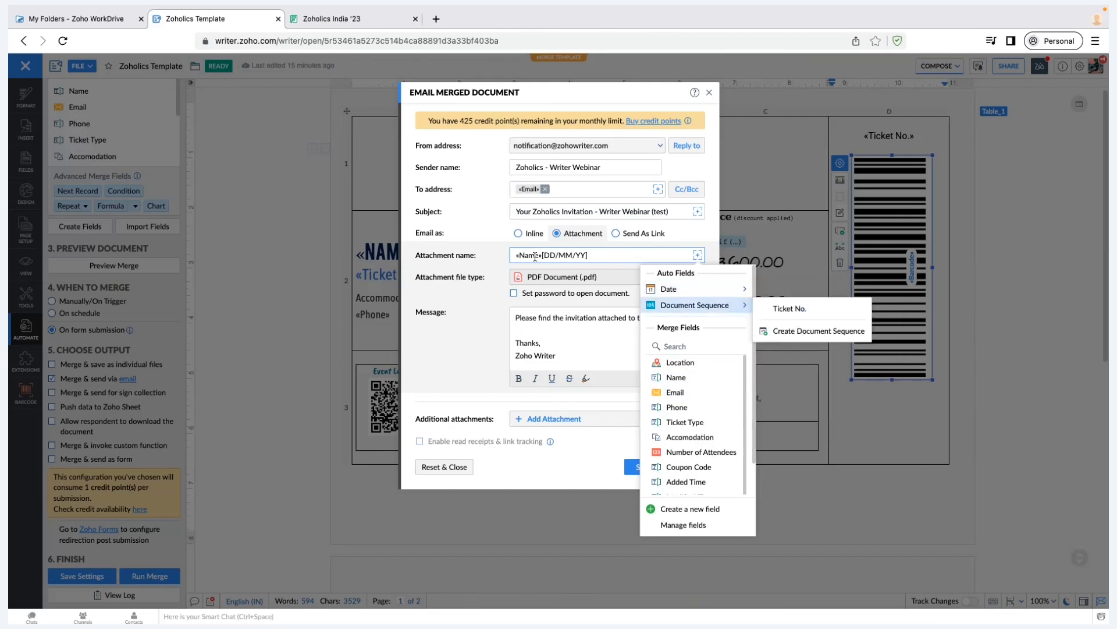
click(535, 256)
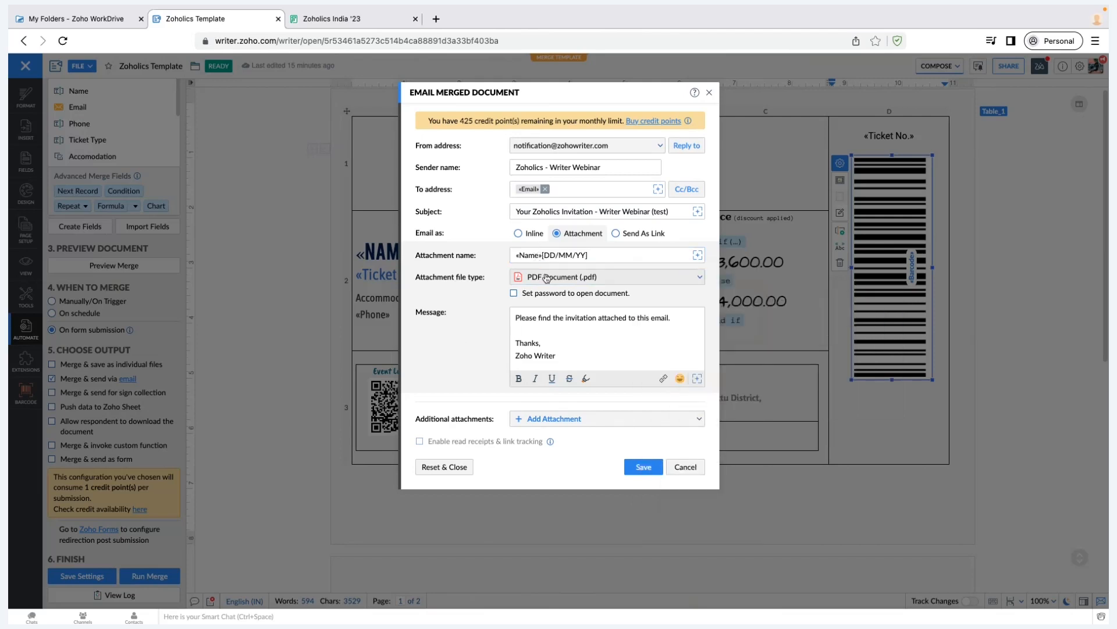
click(546, 278)
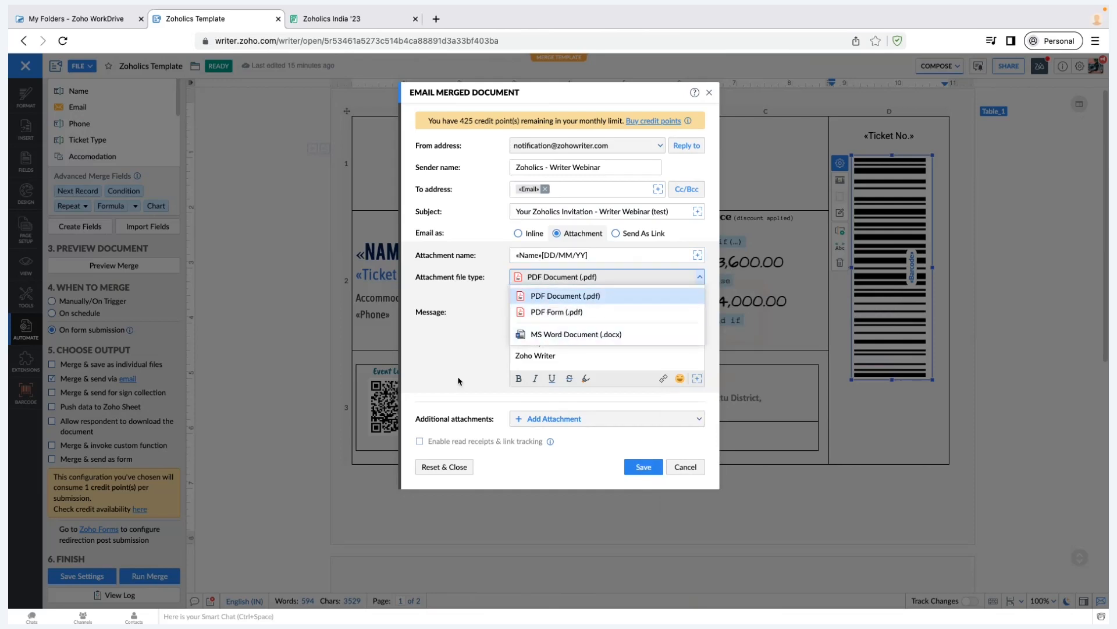
click(554, 352)
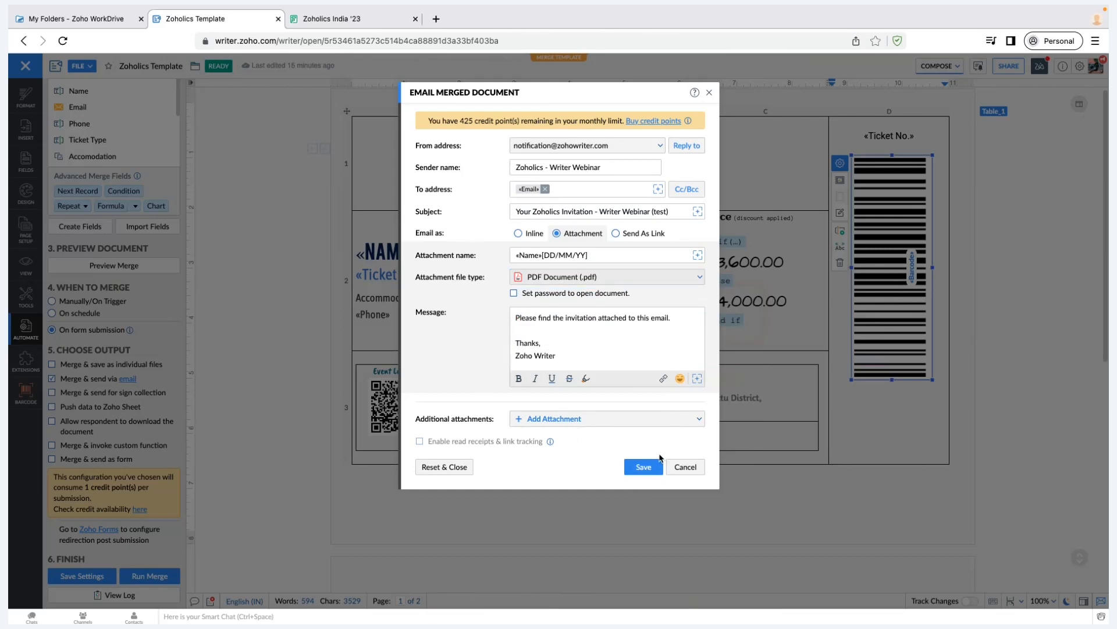
click(683, 469)
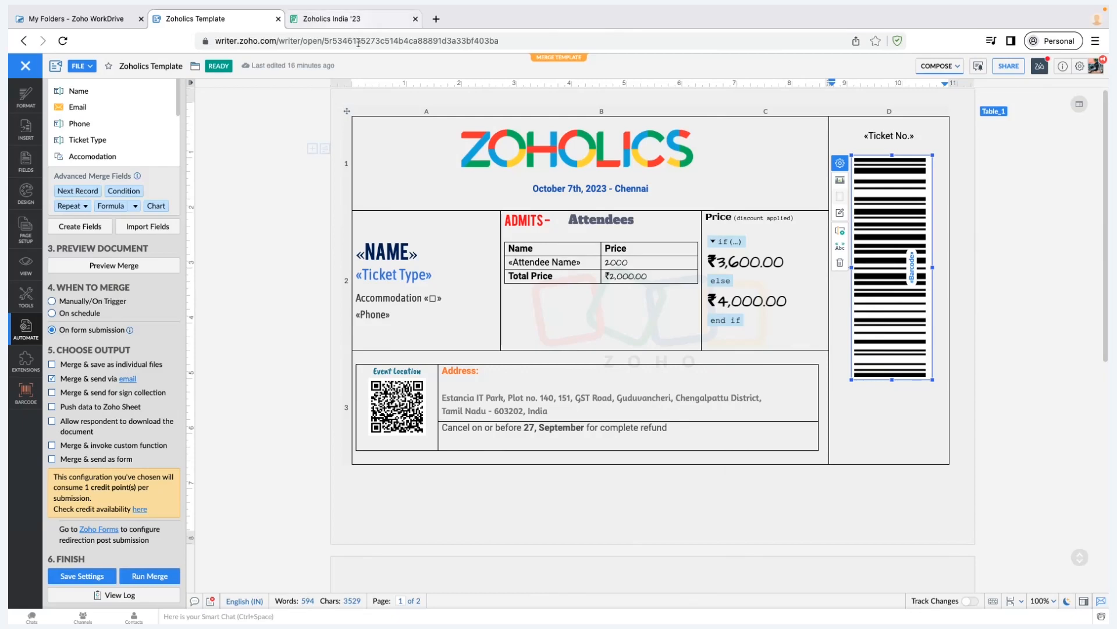
Select the registration form's web address, then return to the Zoholics Template's merge settings
click(349, 18)
click(264, 36)
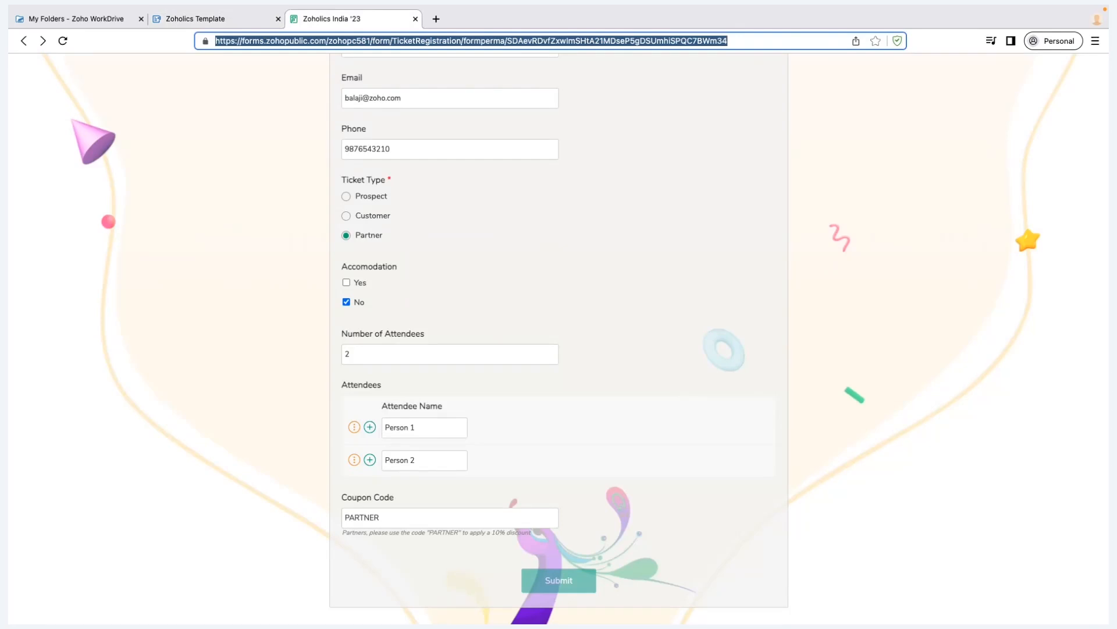
key(super+Tab)
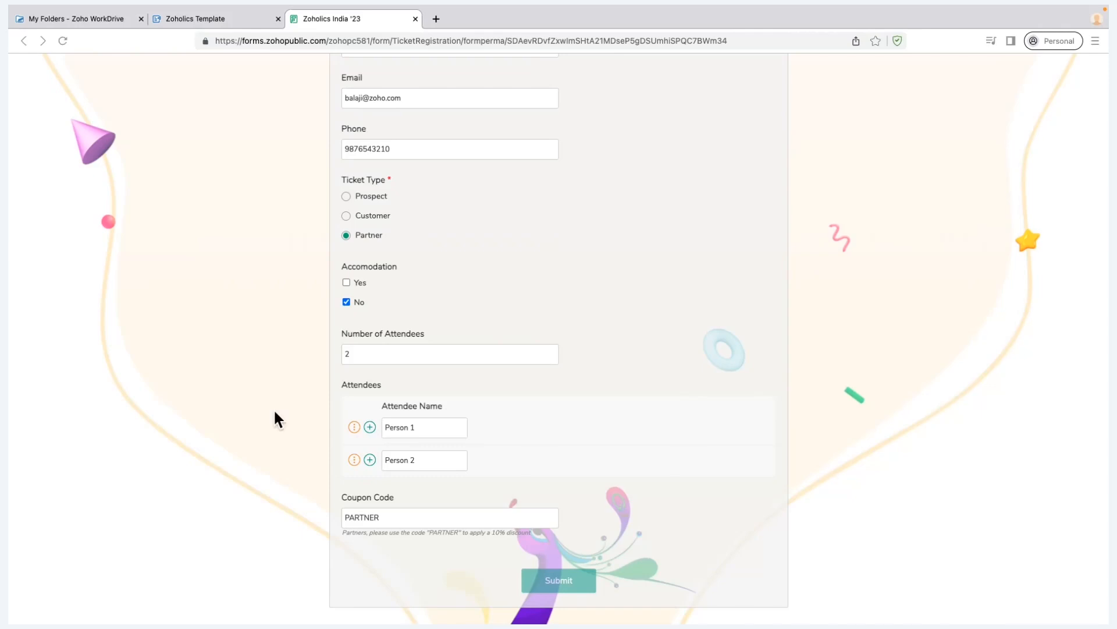
scroll(274, 419, up, 4)
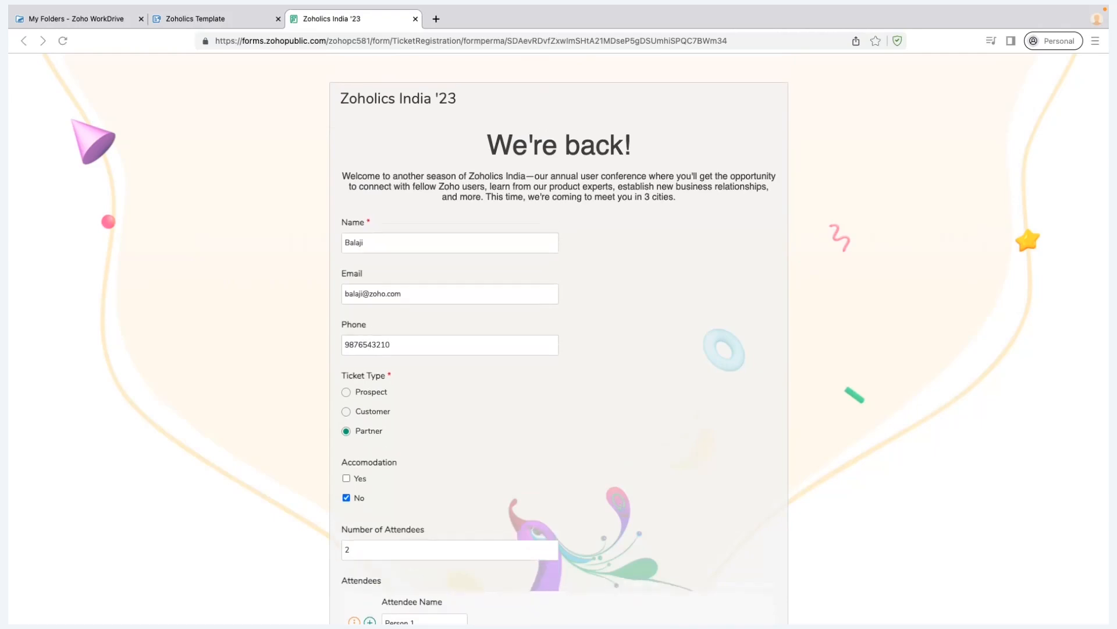
scroll(274, 419, down, 5)
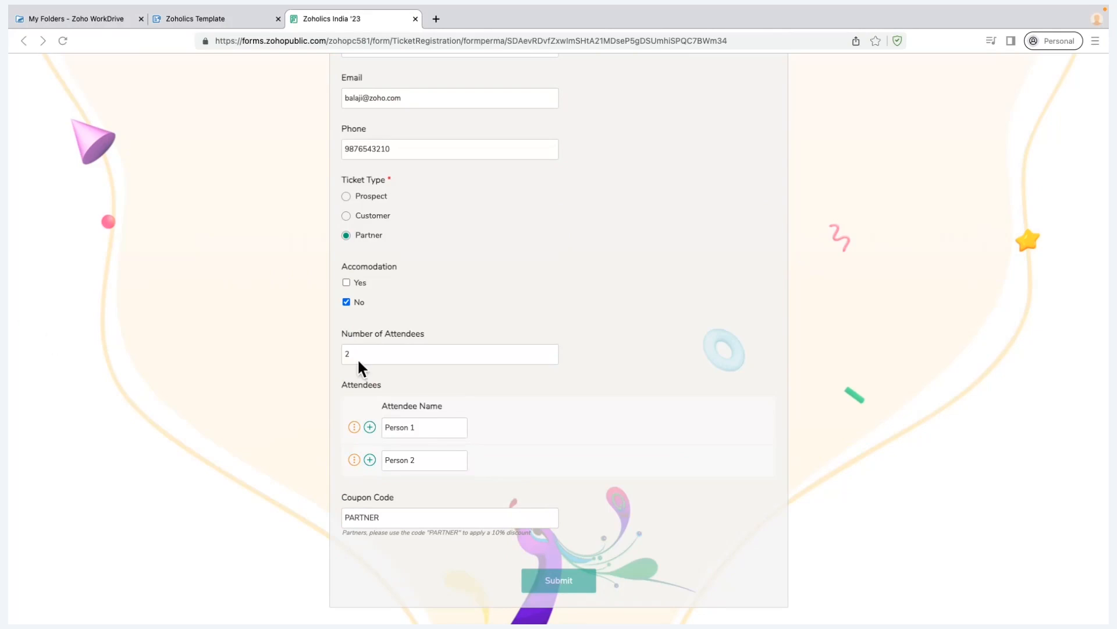
scroll(293, 150, up, 5)
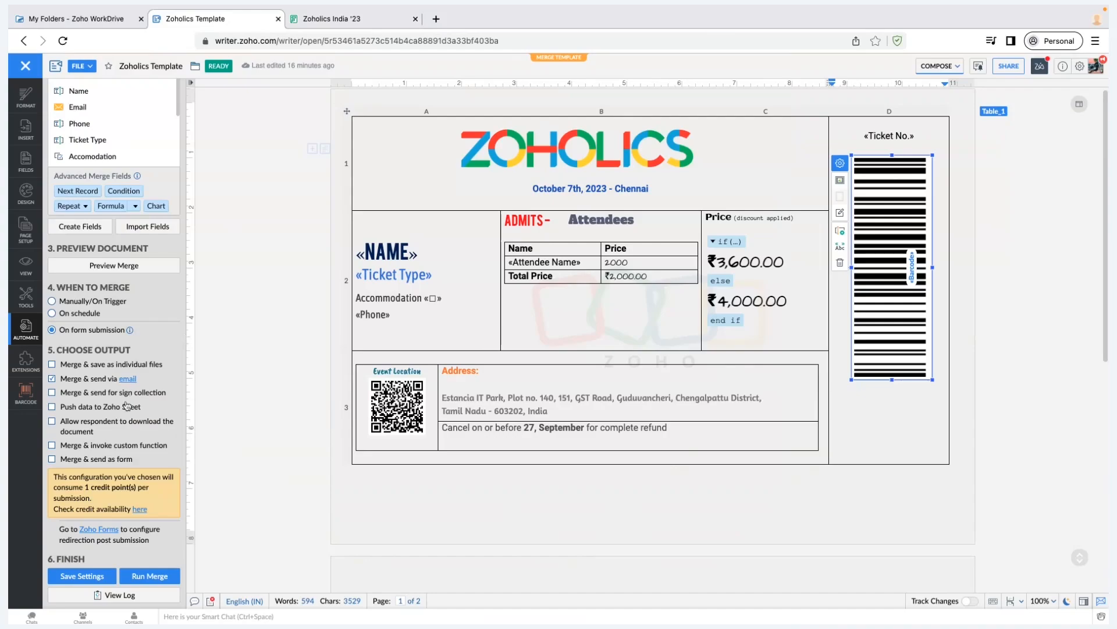
click(142, 398)
click(142, 394)
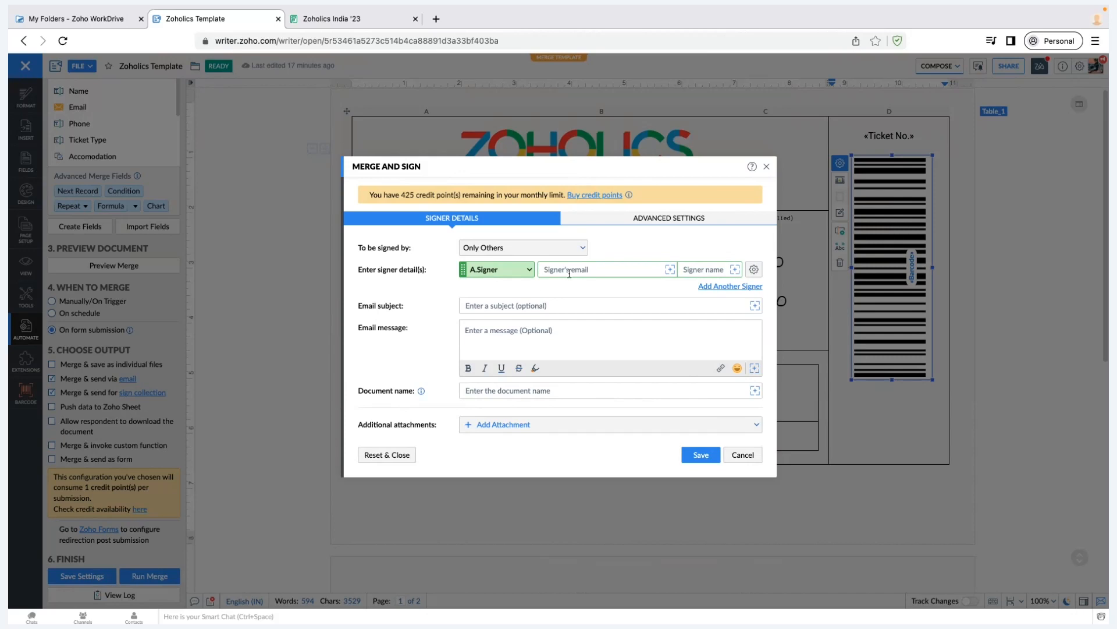
click(558, 303)
key(Tab)
click(546, 393)
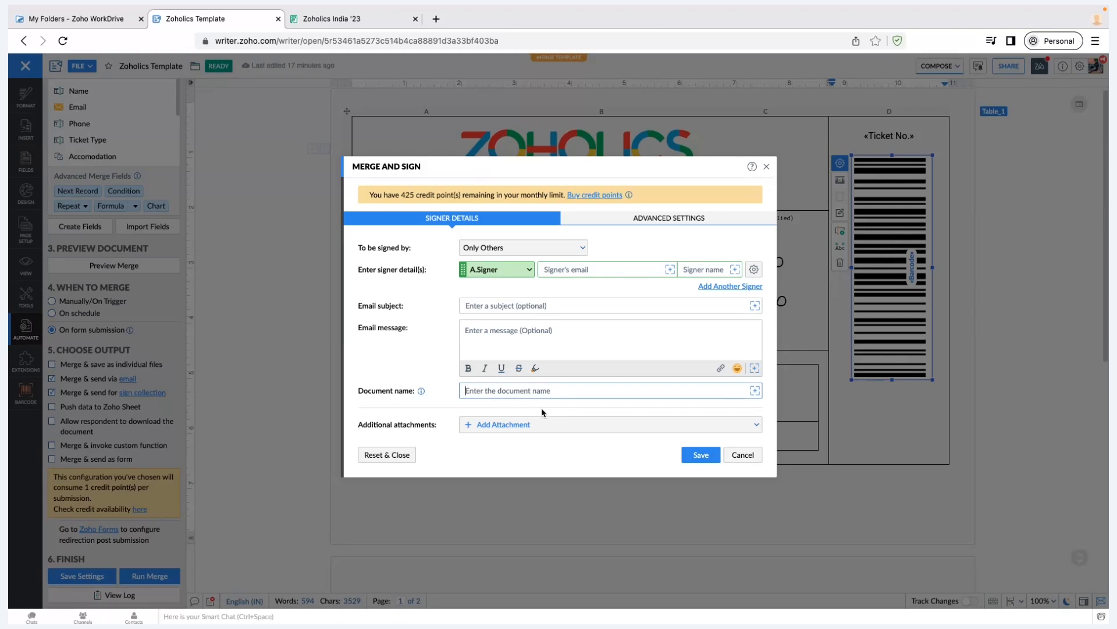
click(642, 223)
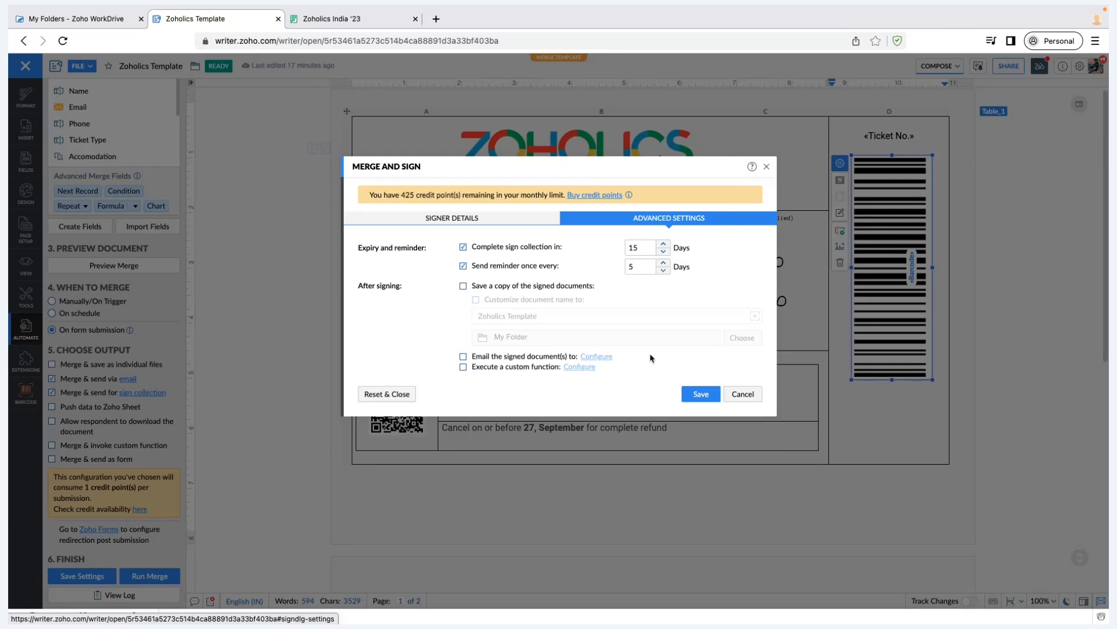
click(746, 398)
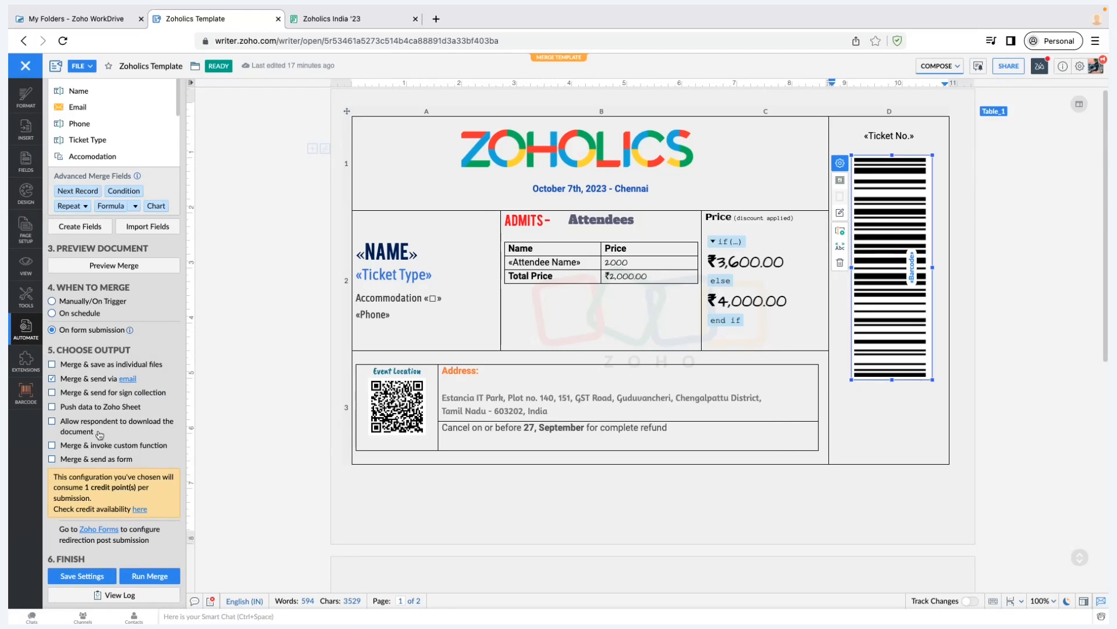
click(52, 424)
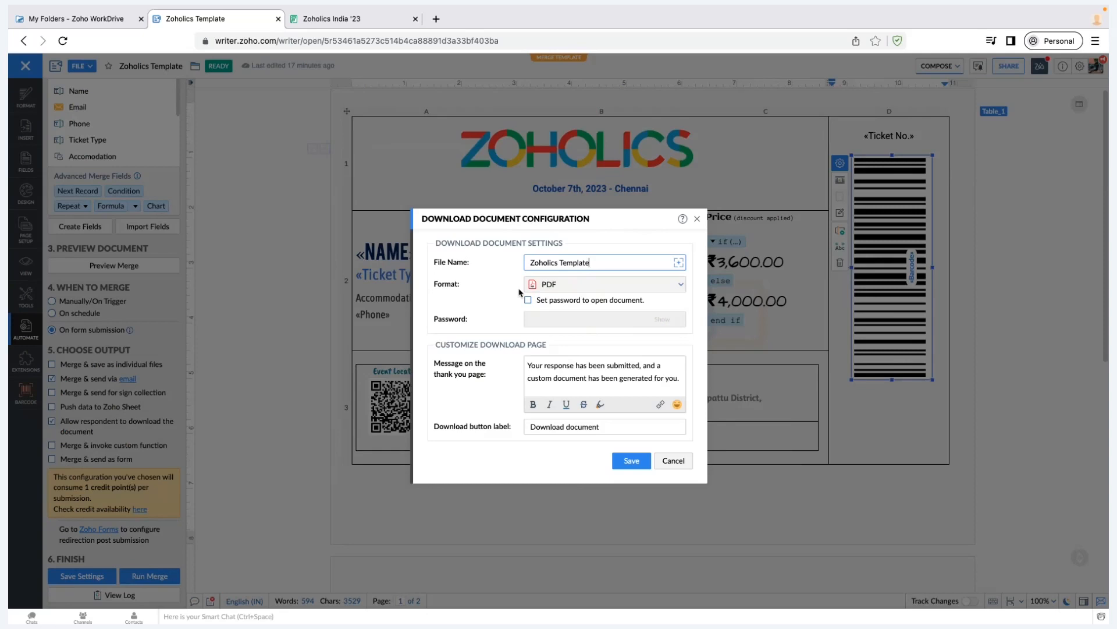
click(595, 285)
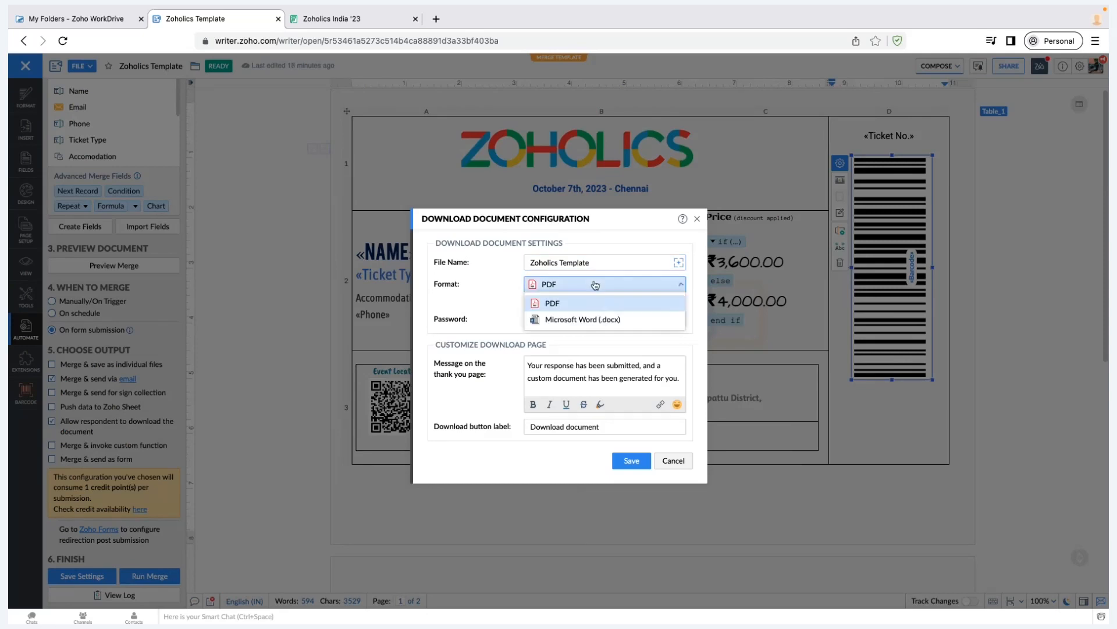
click(498, 400)
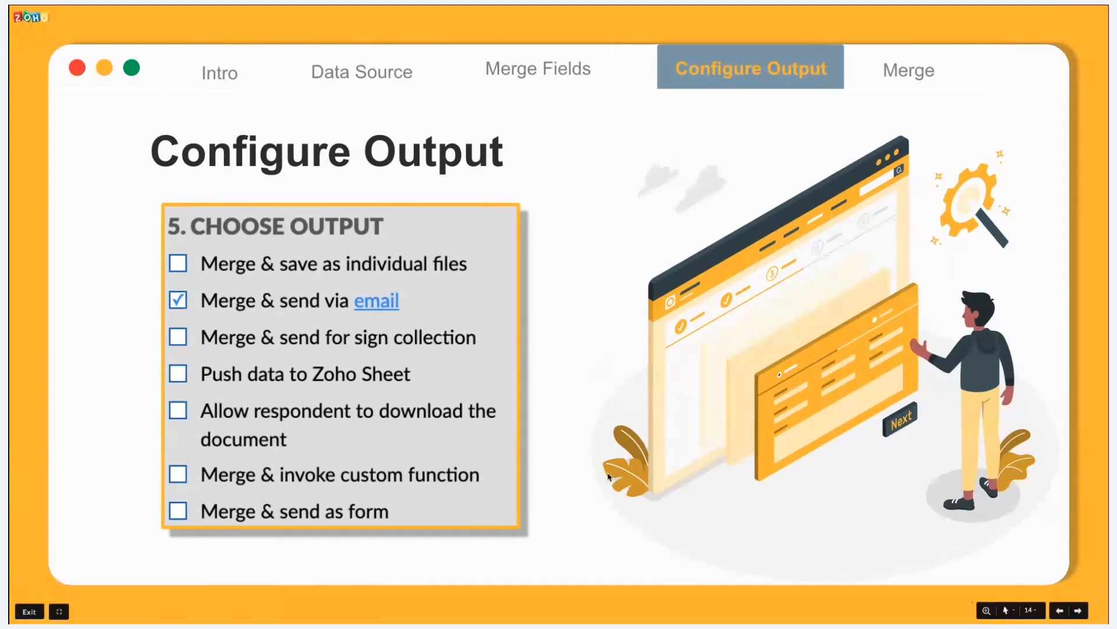
Advance the Zoho Show slideshow to the Merge slide, then exit back to the Writer template
key(Right)
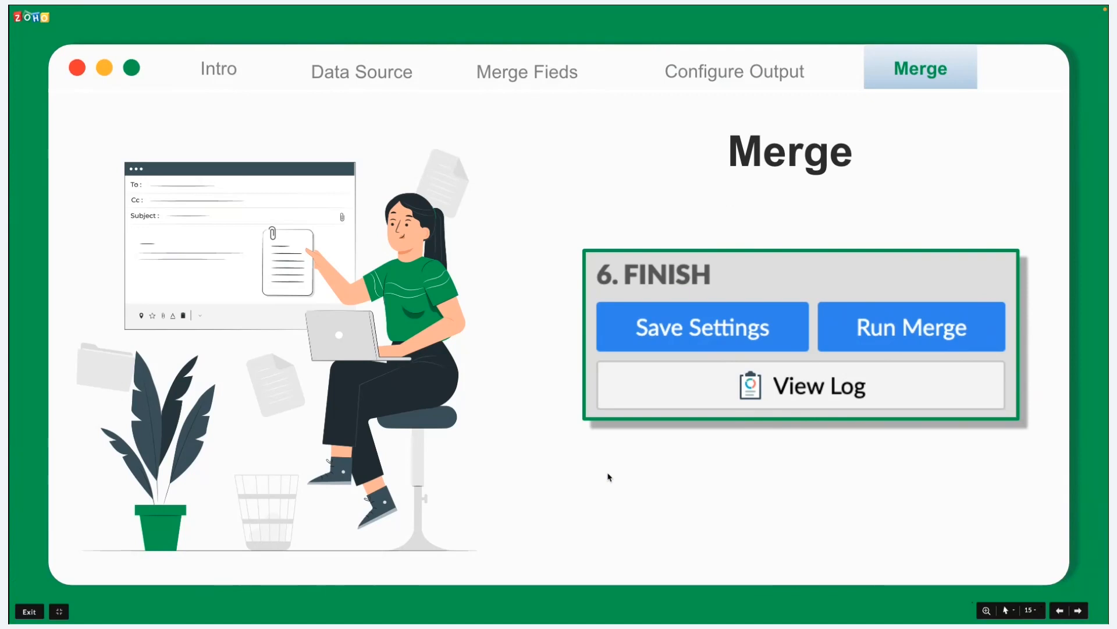
key(ctrl+Right)
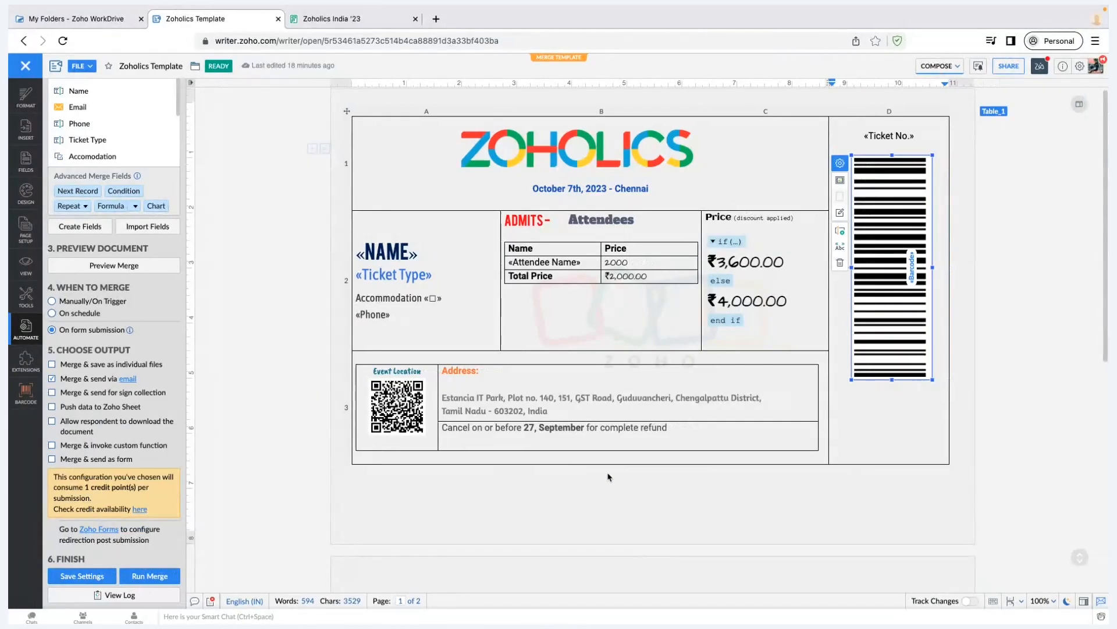
scroll(85, 399, up, 3)
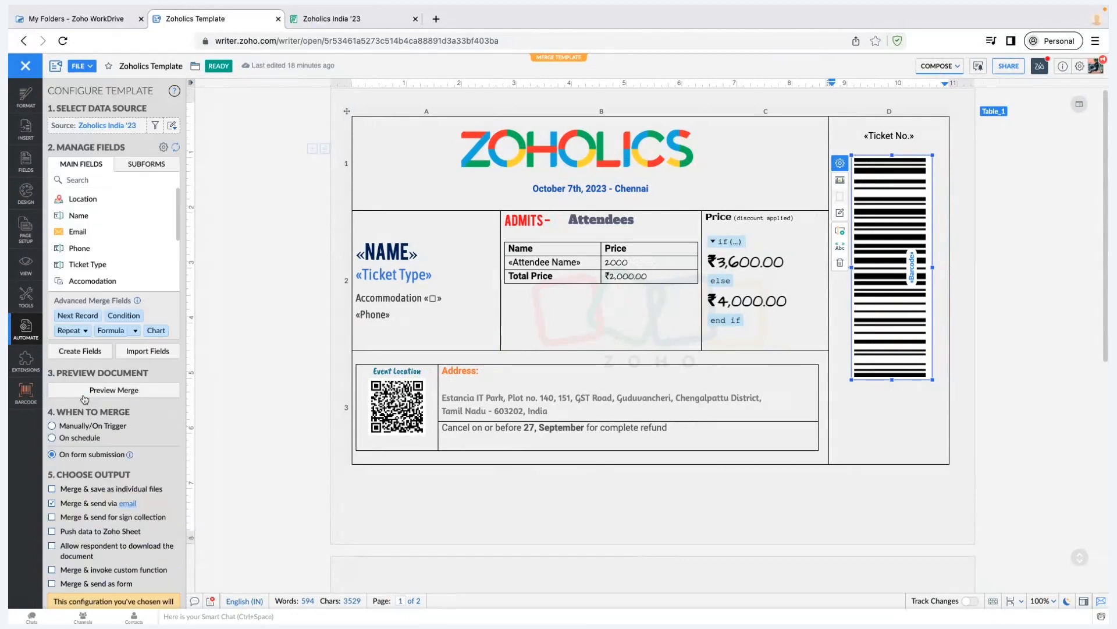
click(129, 394)
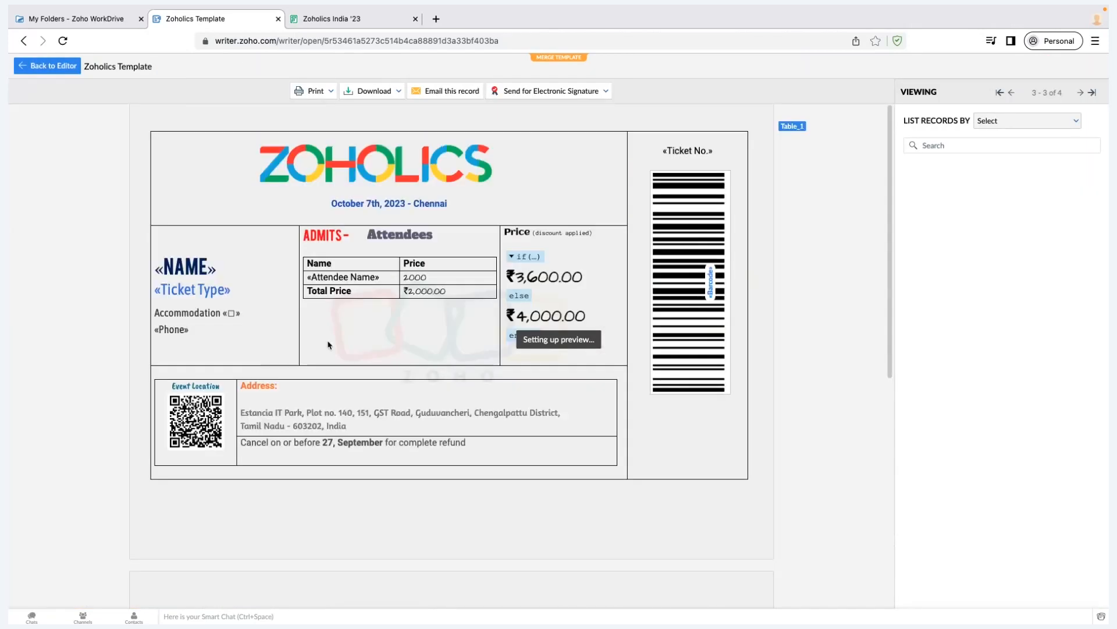
scroll(366, 397, down, 8)
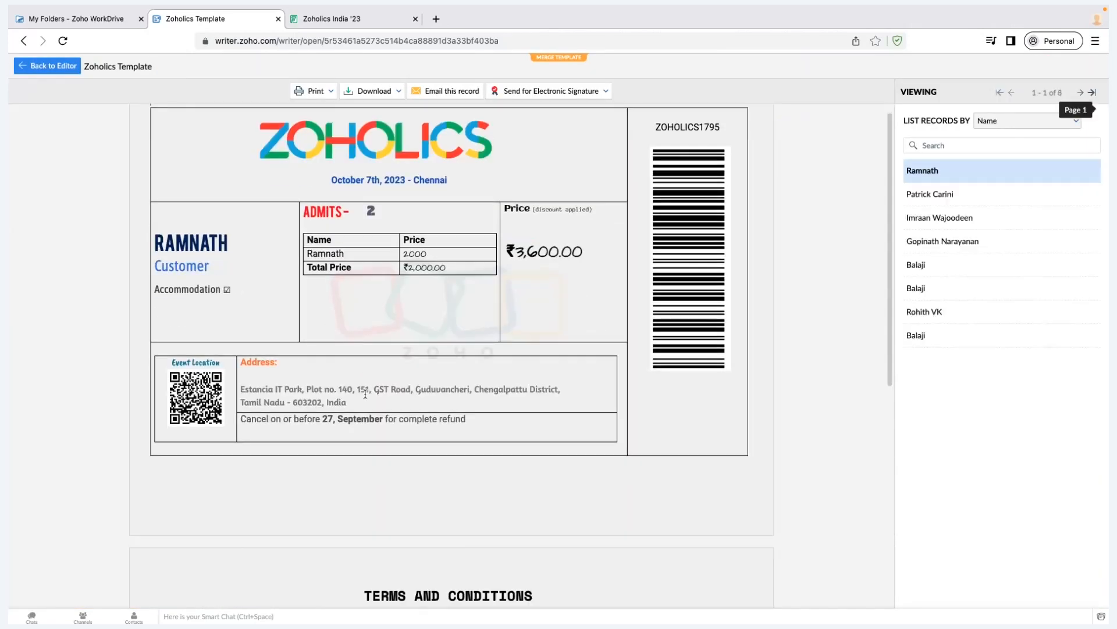
click(52, 65)
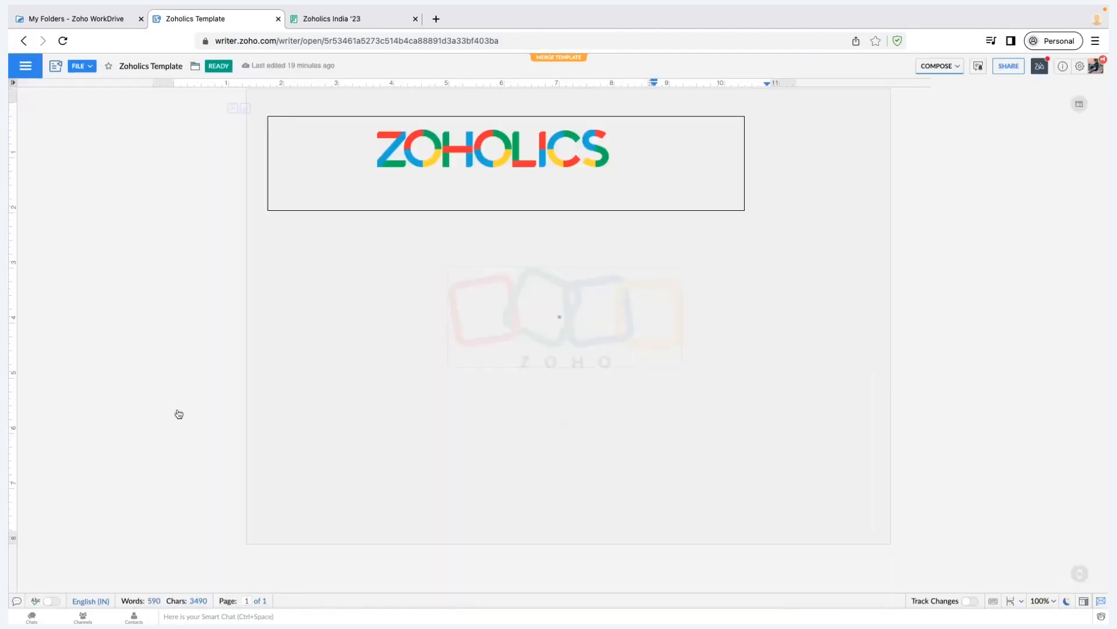
scroll(77, 375, down, 2)
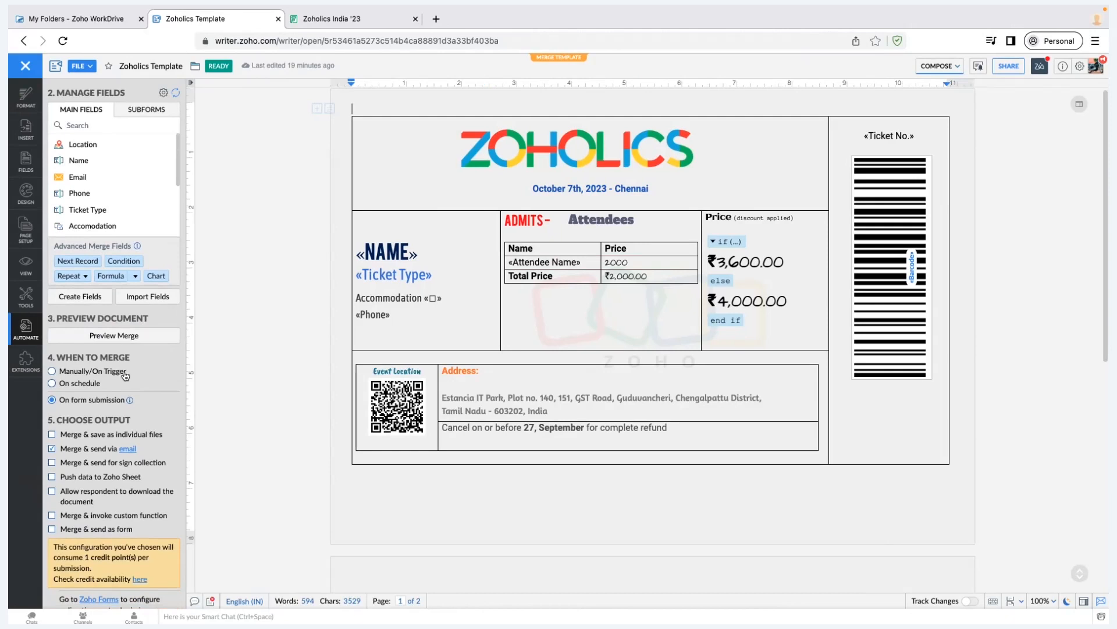
Try the Manually and On schedule merge triggers, then settle on On form submission
click(124, 373)
scroll(116, 466, down, 1)
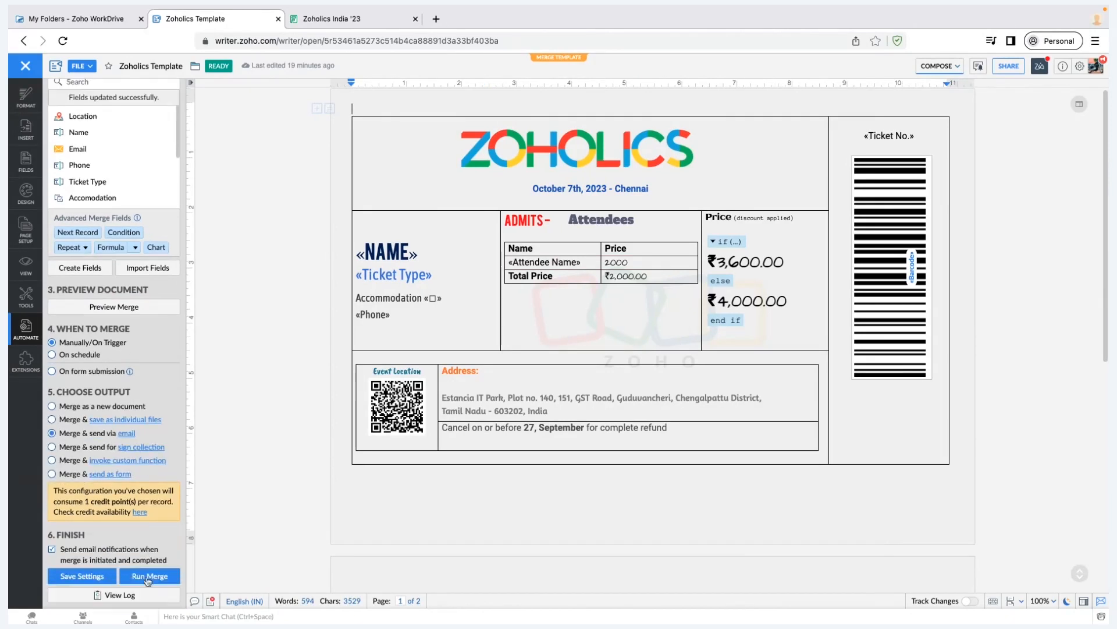
click(75, 354)
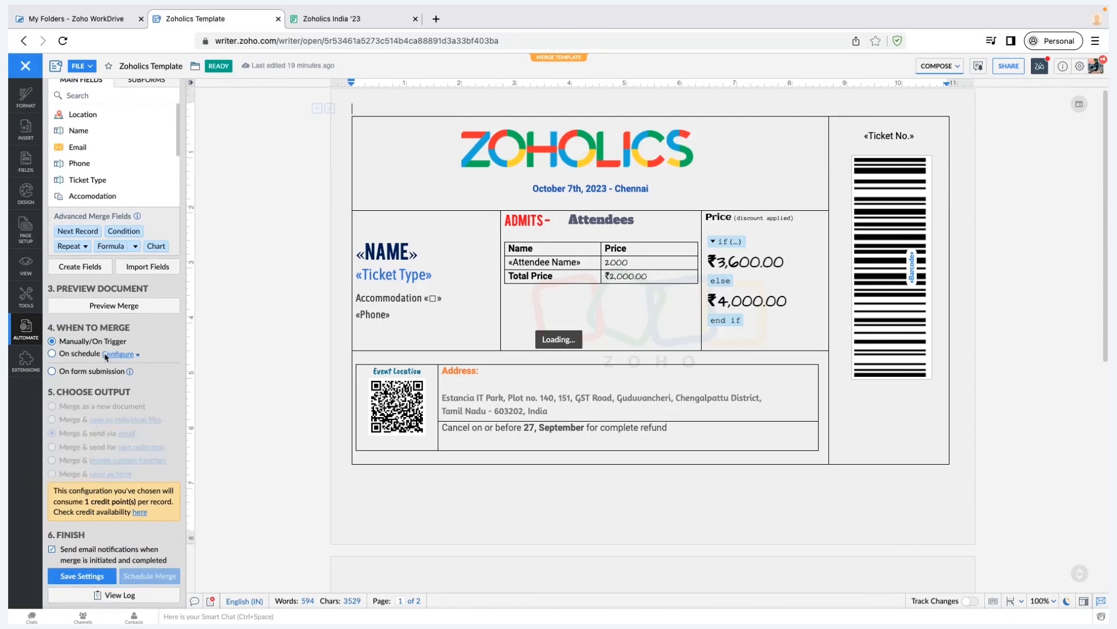
click(118, 355)
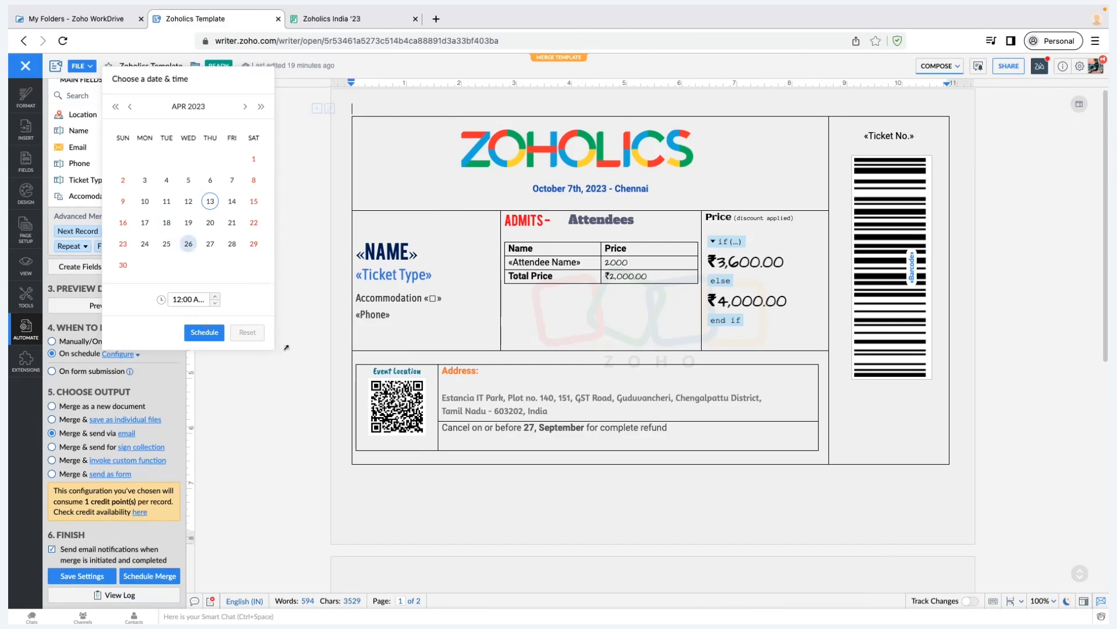
click(283, 402)
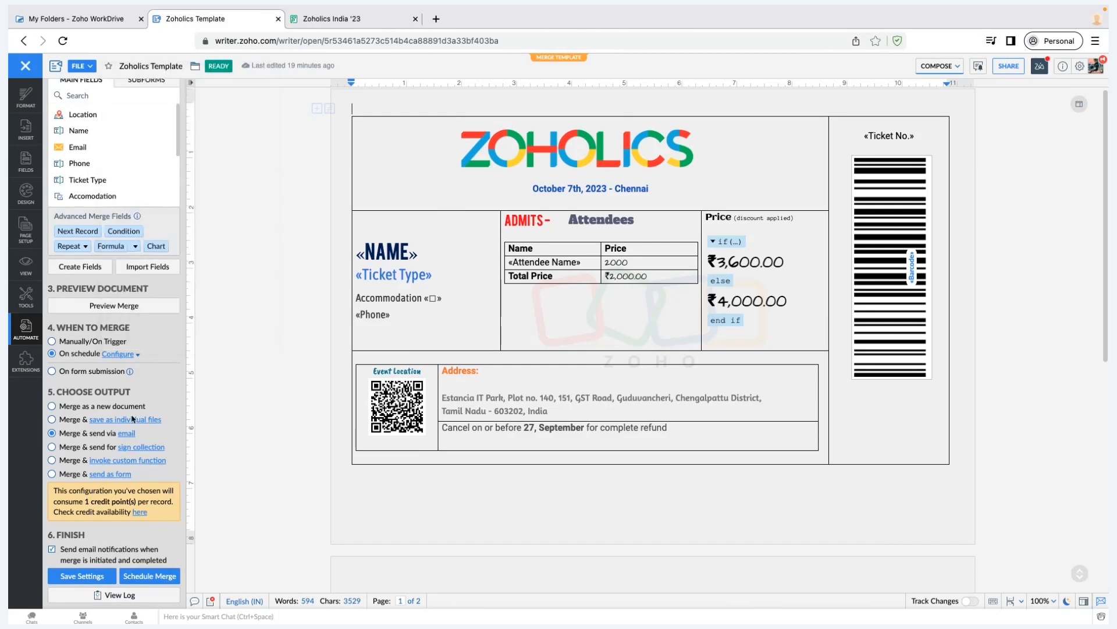
click(100, 371)
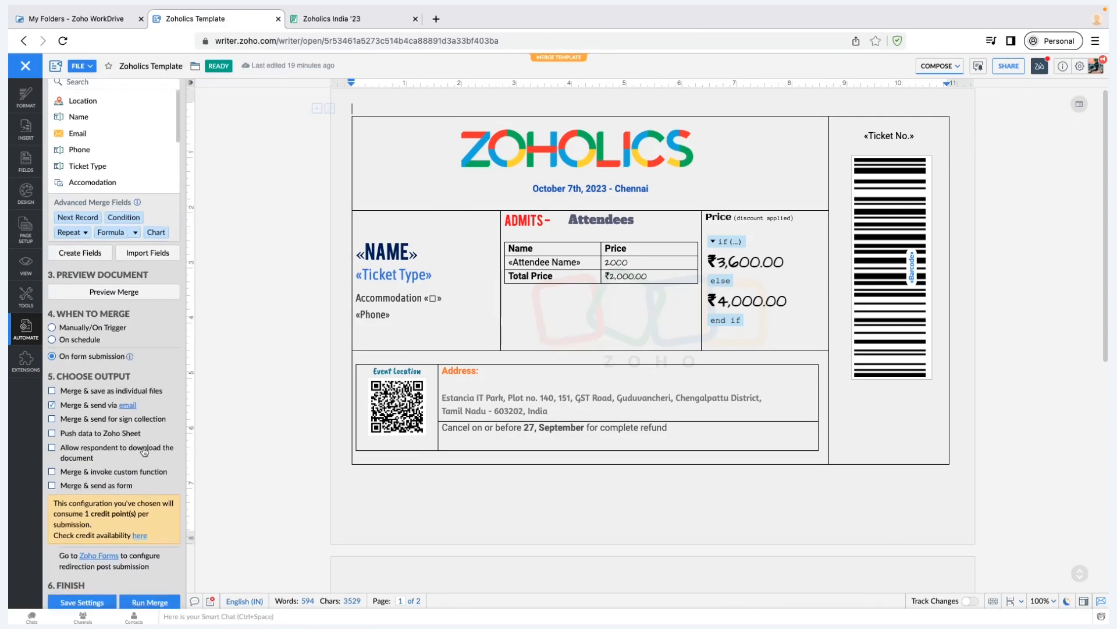
Save the merge settings, open the merge log, and return to the Zoholics Template tab
scroll(113, 521, down, 1)
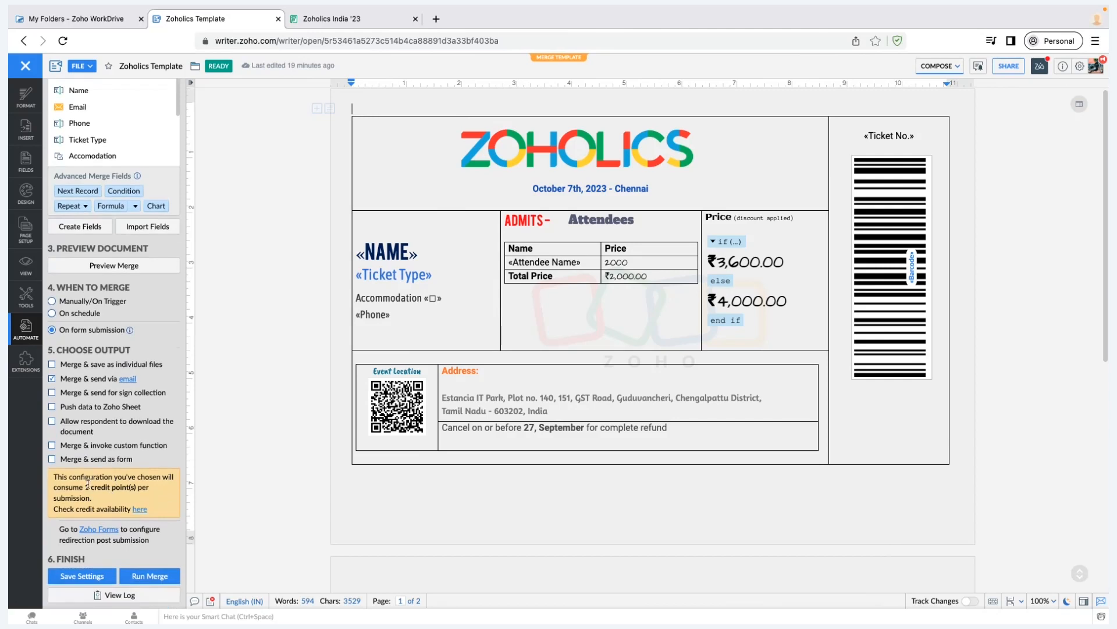
click(107, 576)
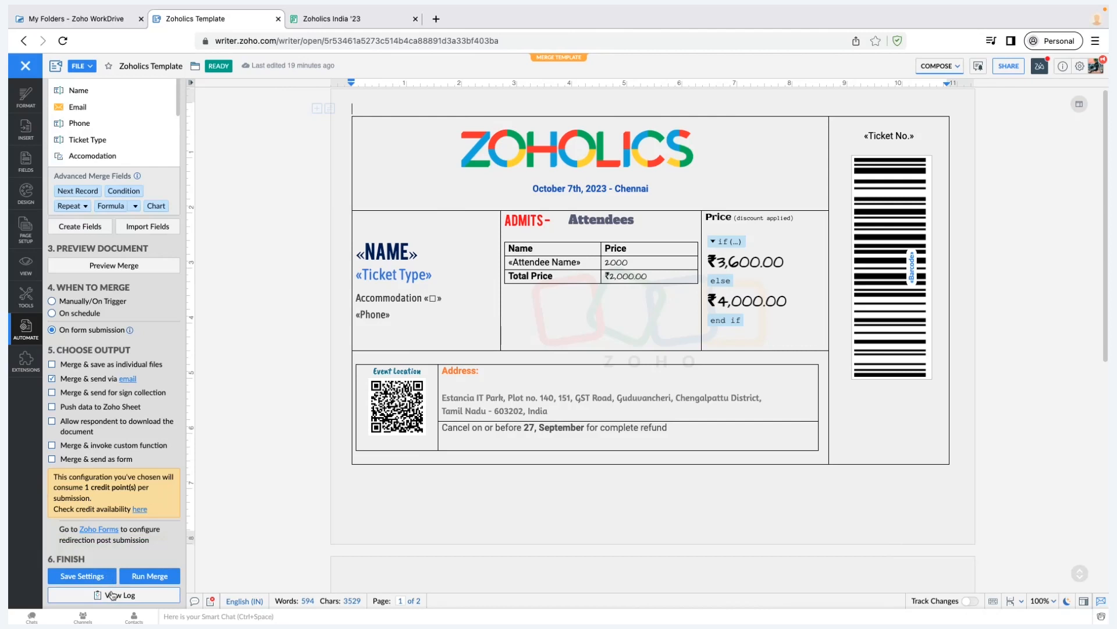
click(112, 595)
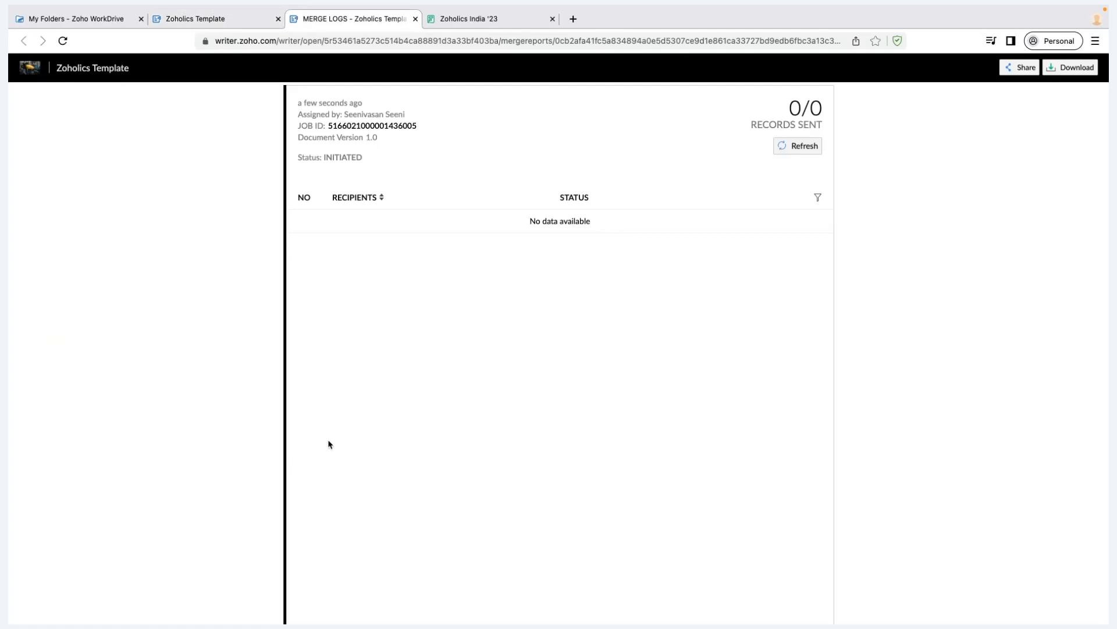
click(217, 23)
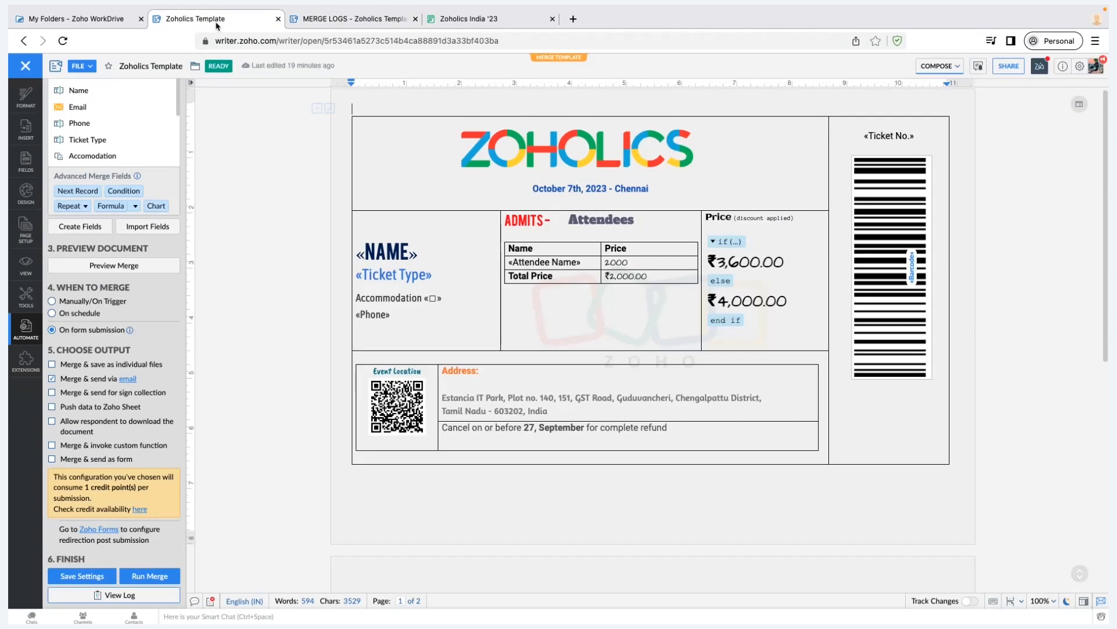